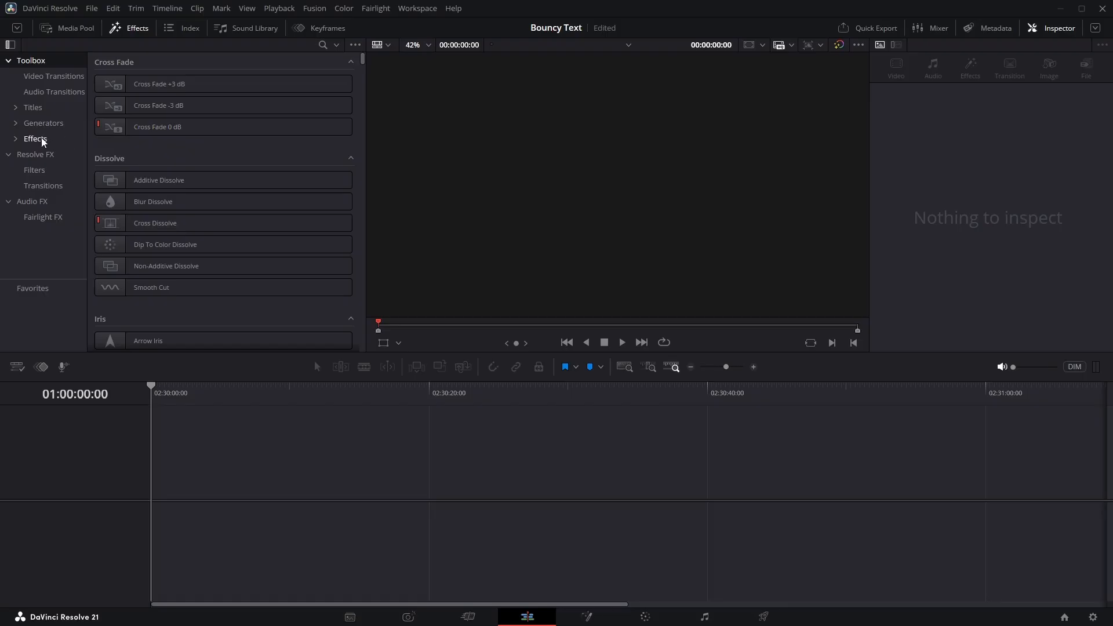
Add a Fusion Composition effect to the start of the empty timeline and open the clip in the Fusion page.
click(40, 138)
click(171, 107)
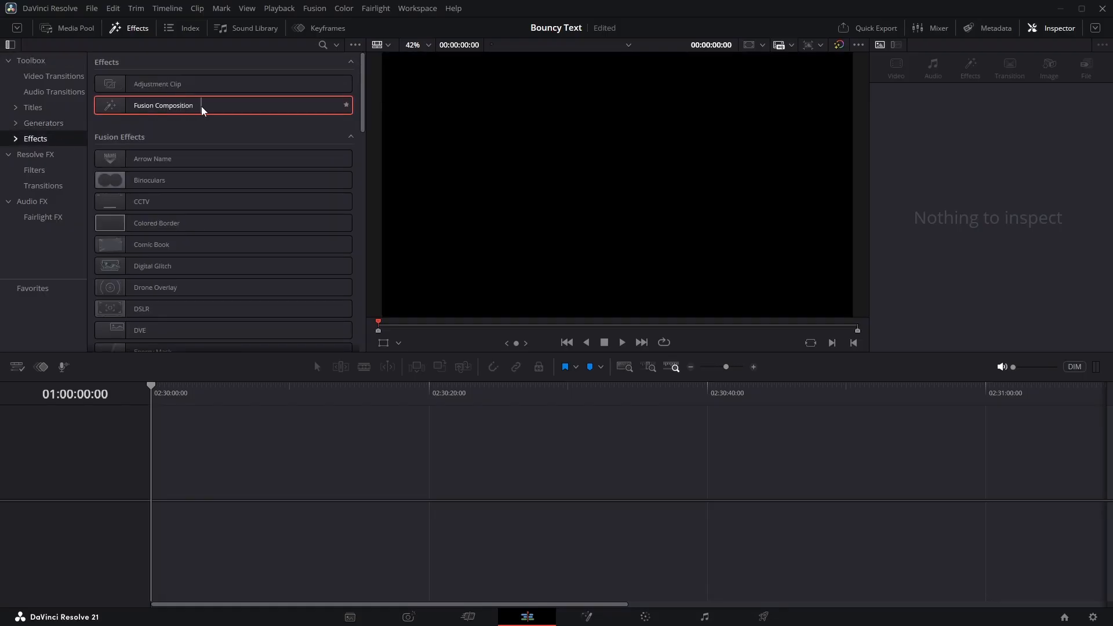
drag(201, 106, 206, 494)
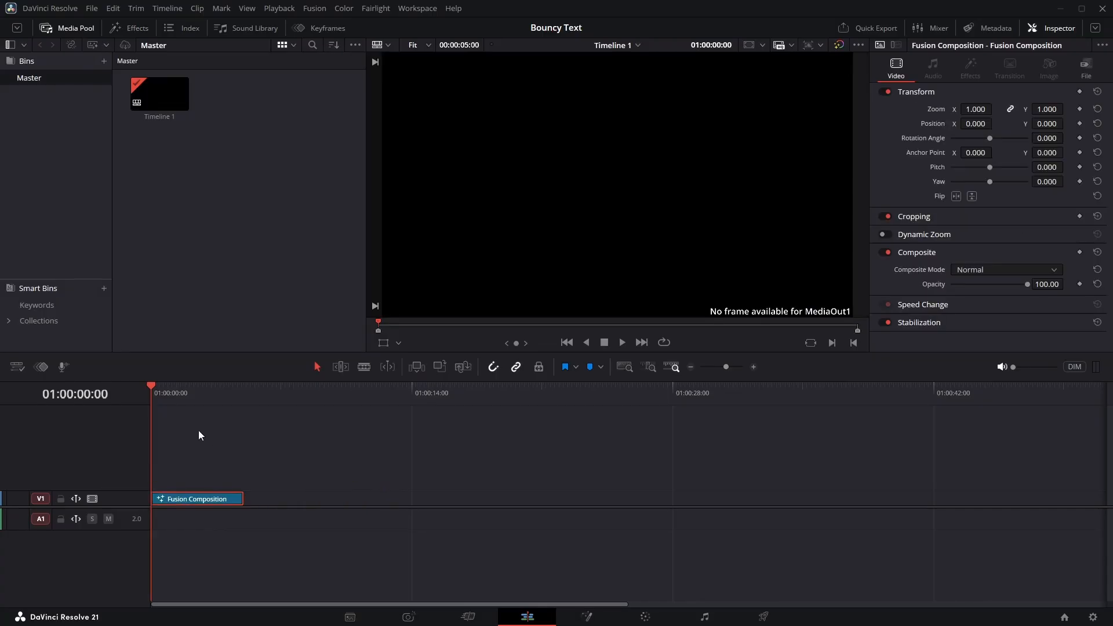
right_click(189, 499)
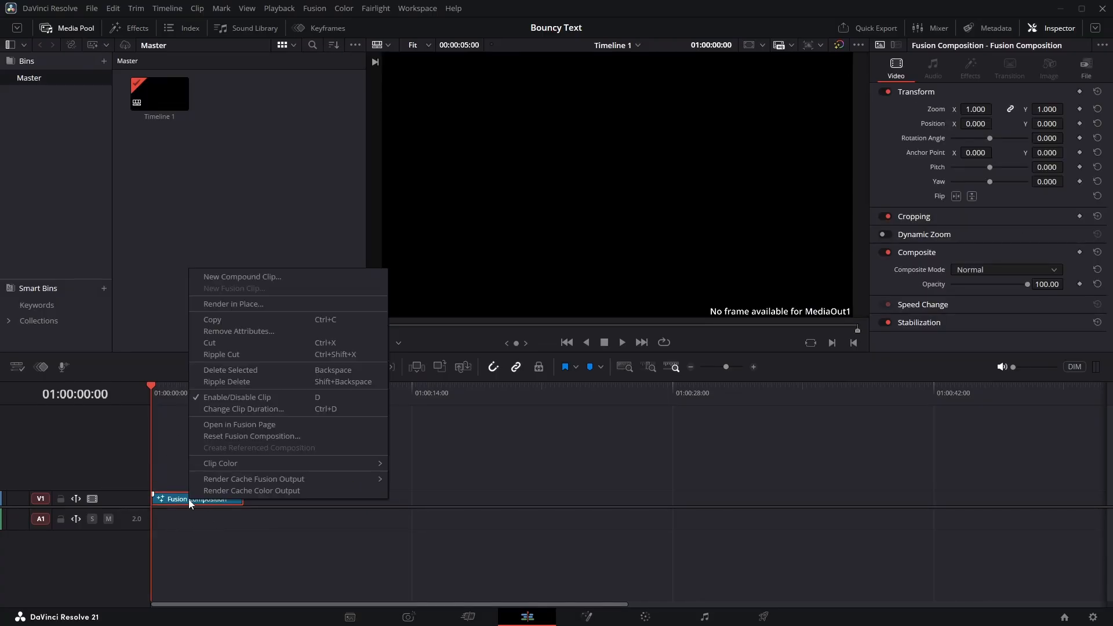
click(258, 426)
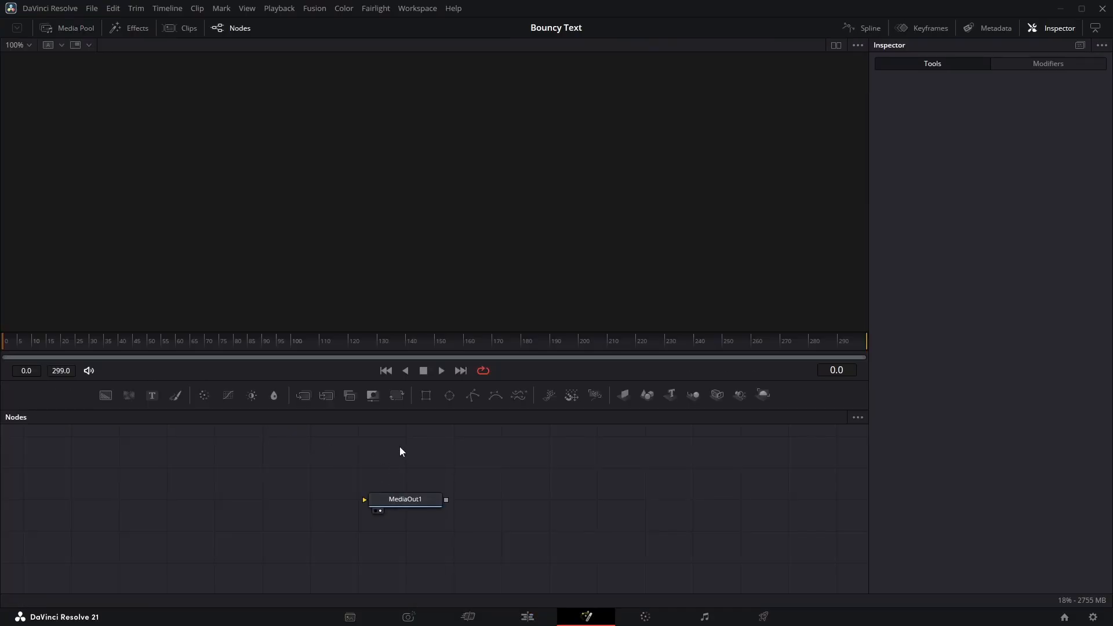
Connect a Background node to MediaOut1 and merge a Text+ node over it, spacing the nodes out in the graph.
drag(427, 503, 574, 540)
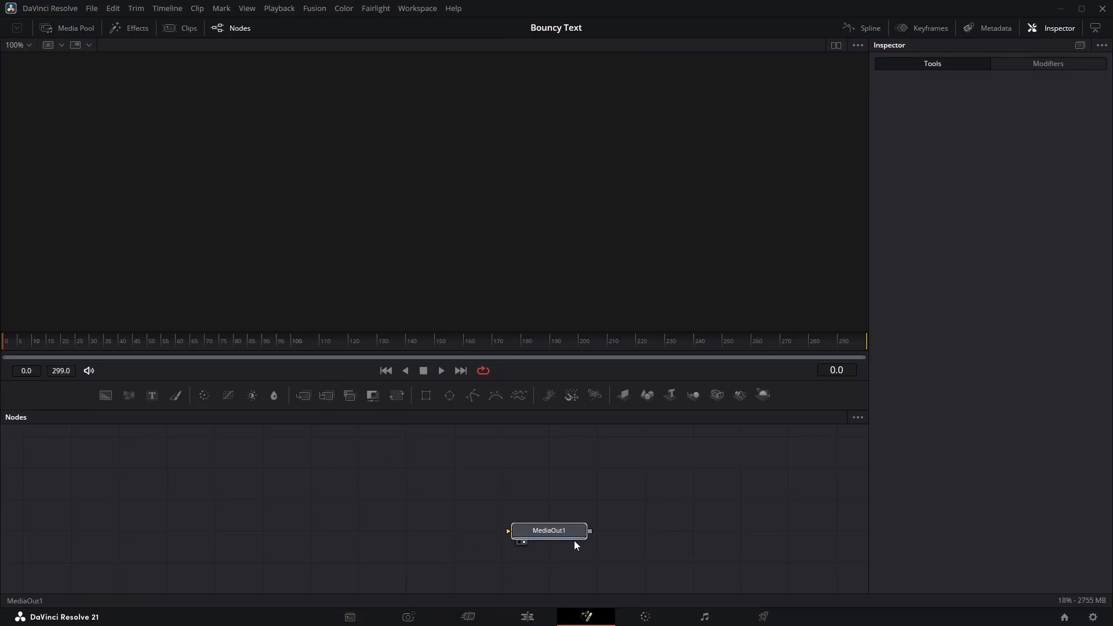
click(330, 490)
drag(106, 397, 521, 536)
drag(134, 499, 134, 530)
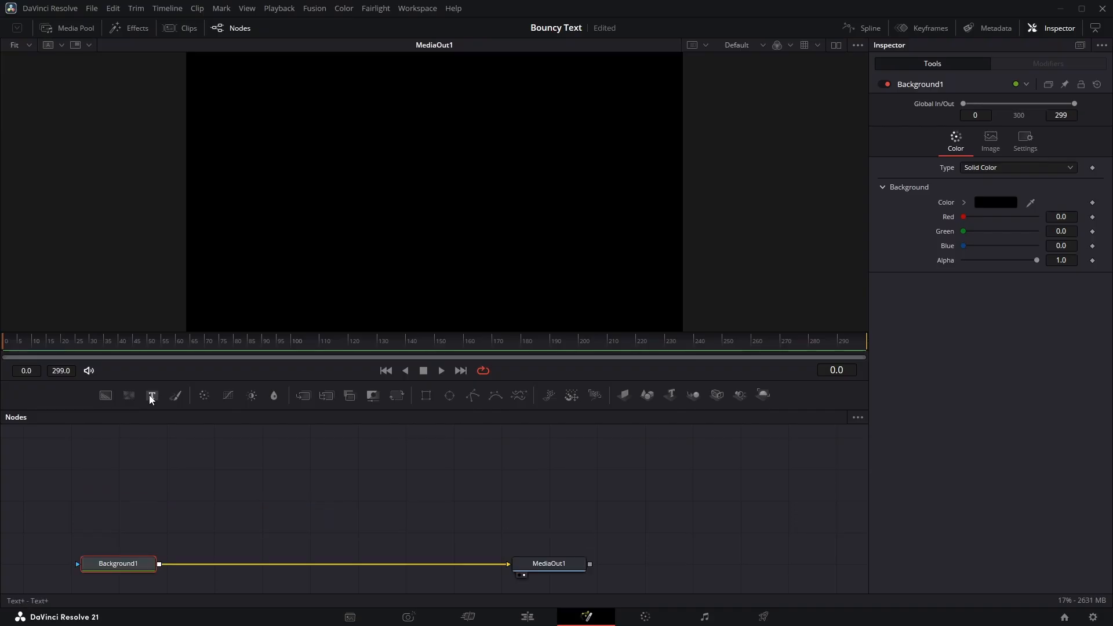
drag(149, 395, 232, 563)
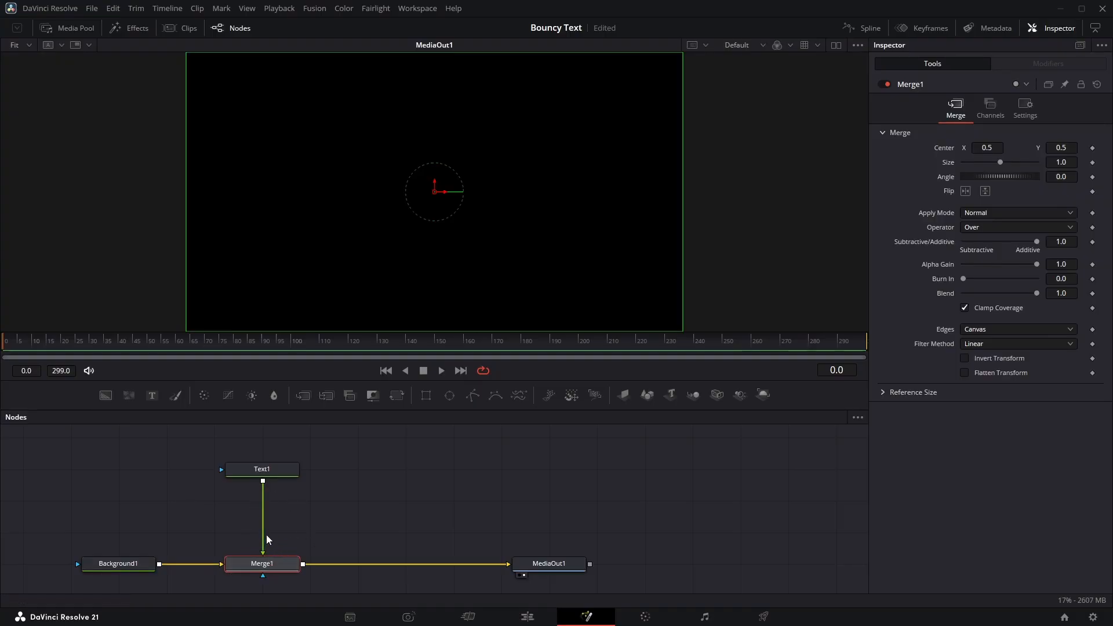
Enter "Bouncy Text" as the styled text of the Text1 node.
click(246, 471)
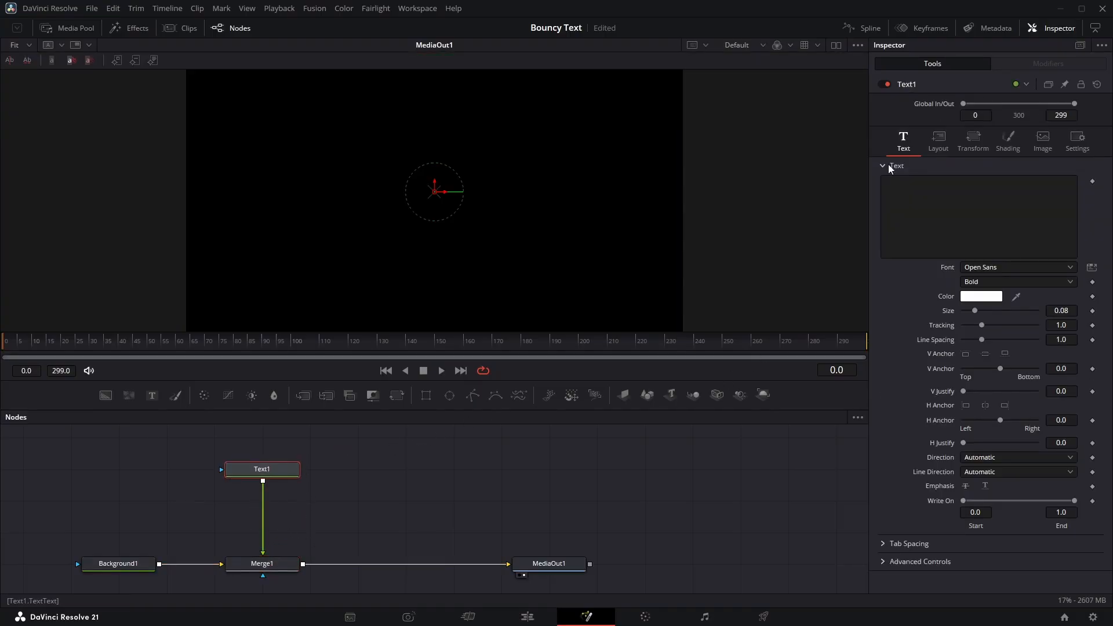
click(893, 187)
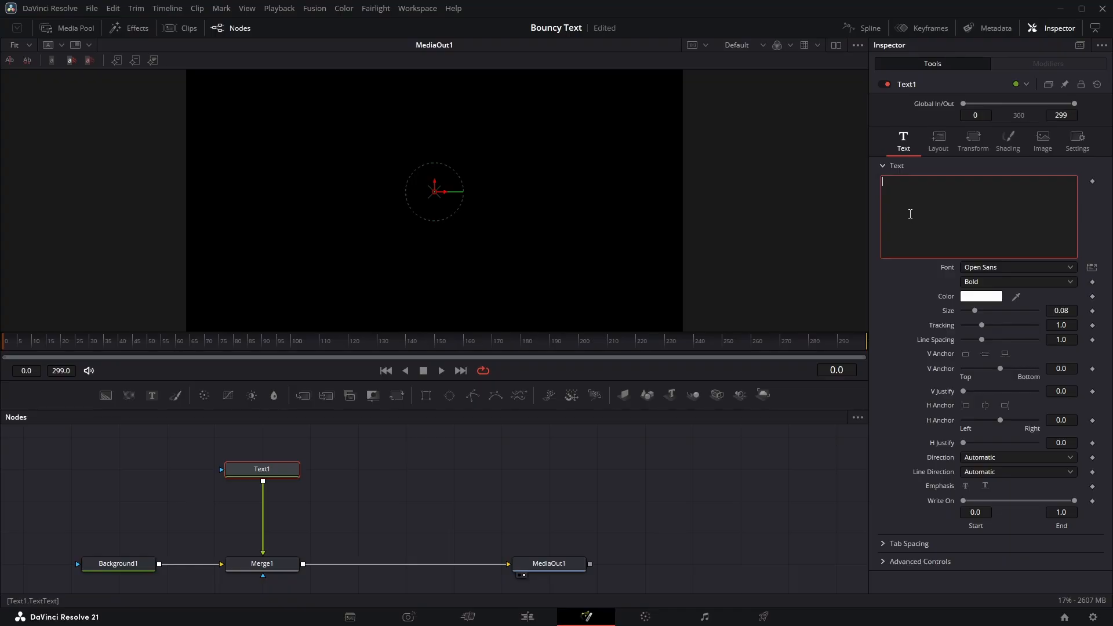
text(Bouncy Text)
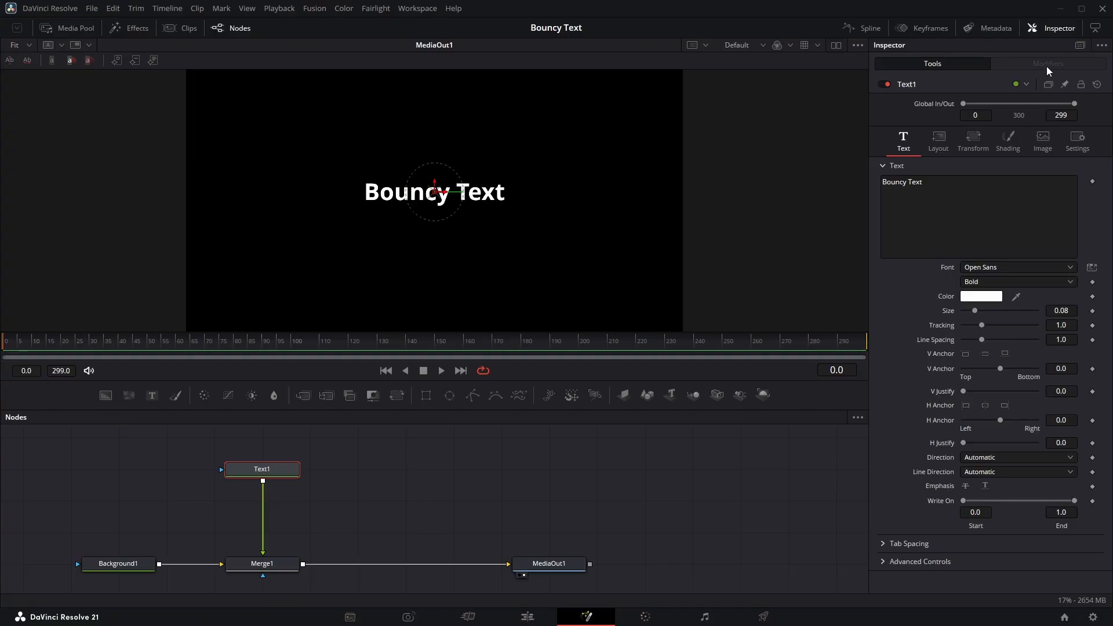
click(1051, 29)
click(1054, 28)
Apply the Follower modifier to the Text1 node's text and show the modifier's settings.
right_click(955, 197)
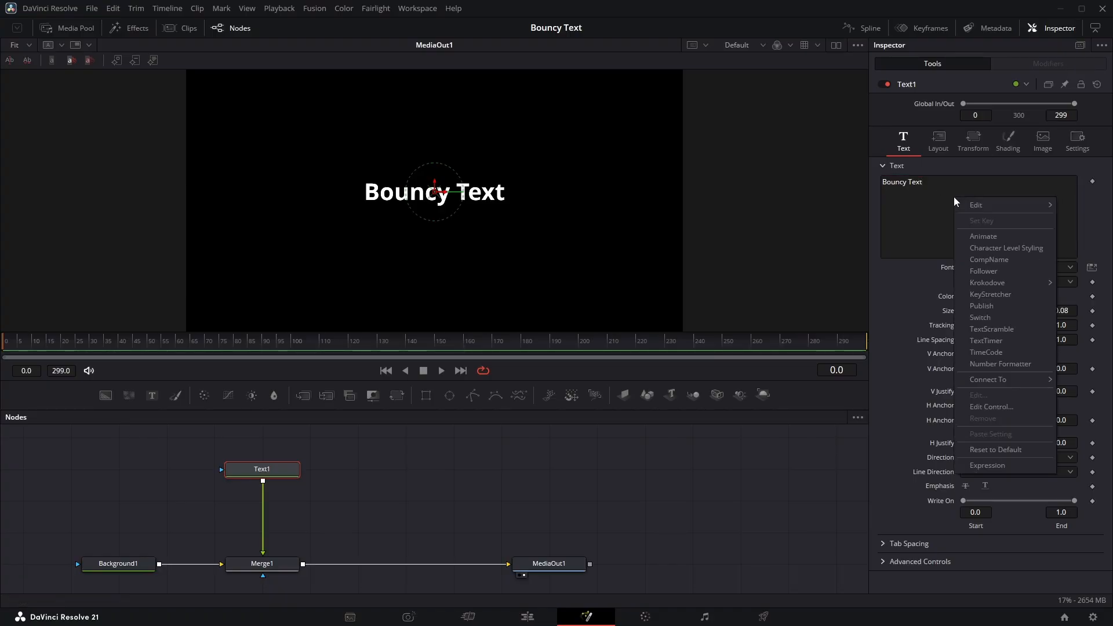
click(991, 271)
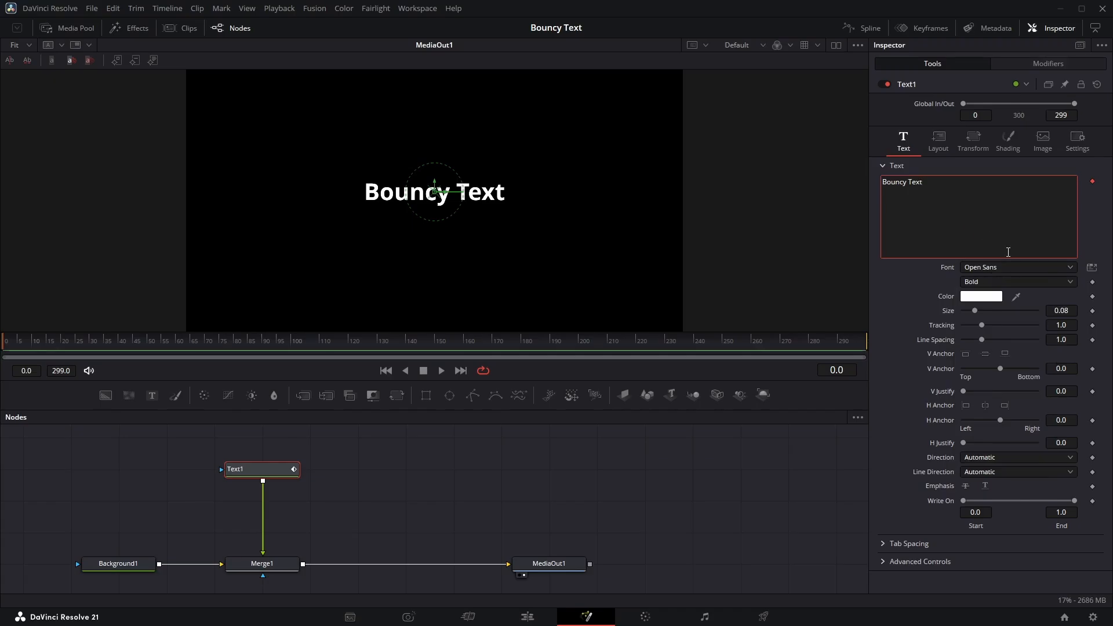
click(1037, 64)
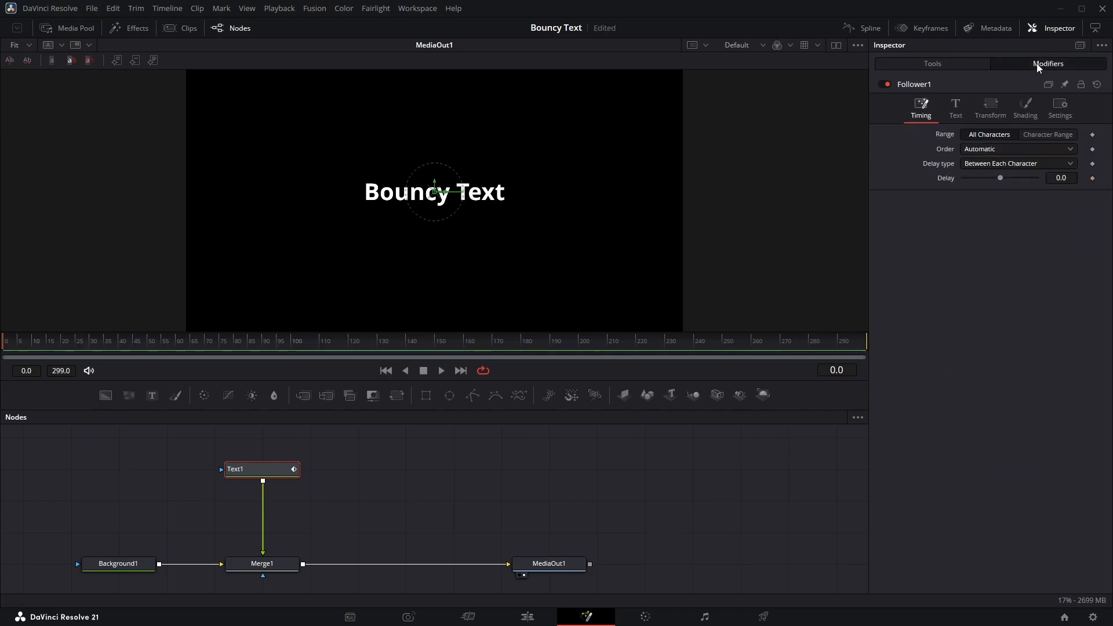
Set the Follower modifier's transform to affect Words.
click(998, 112)
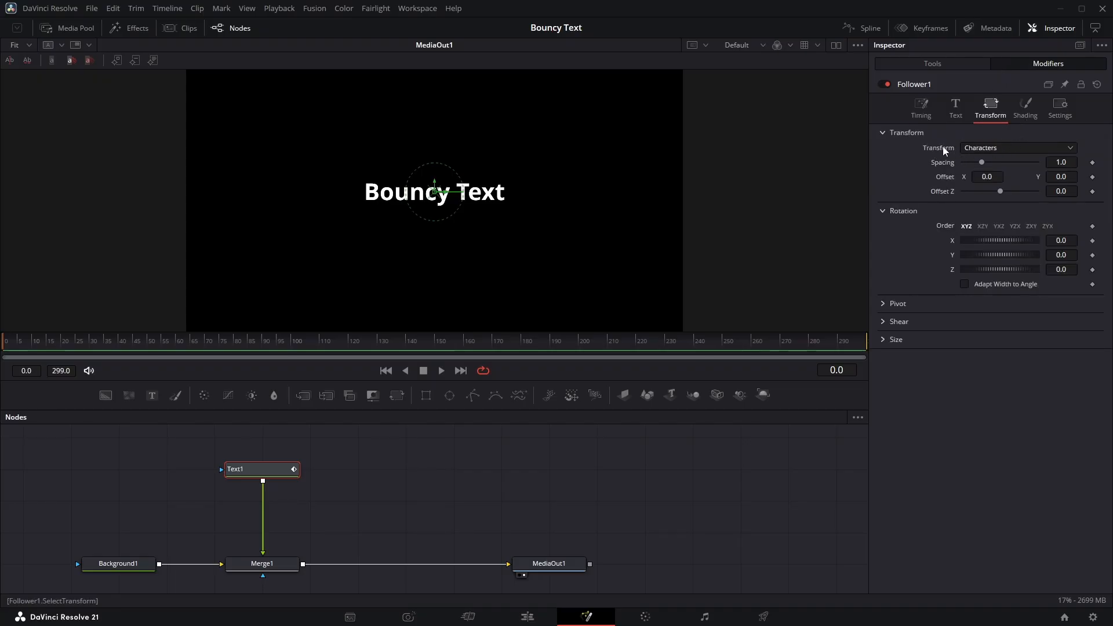
click(1002, 149)
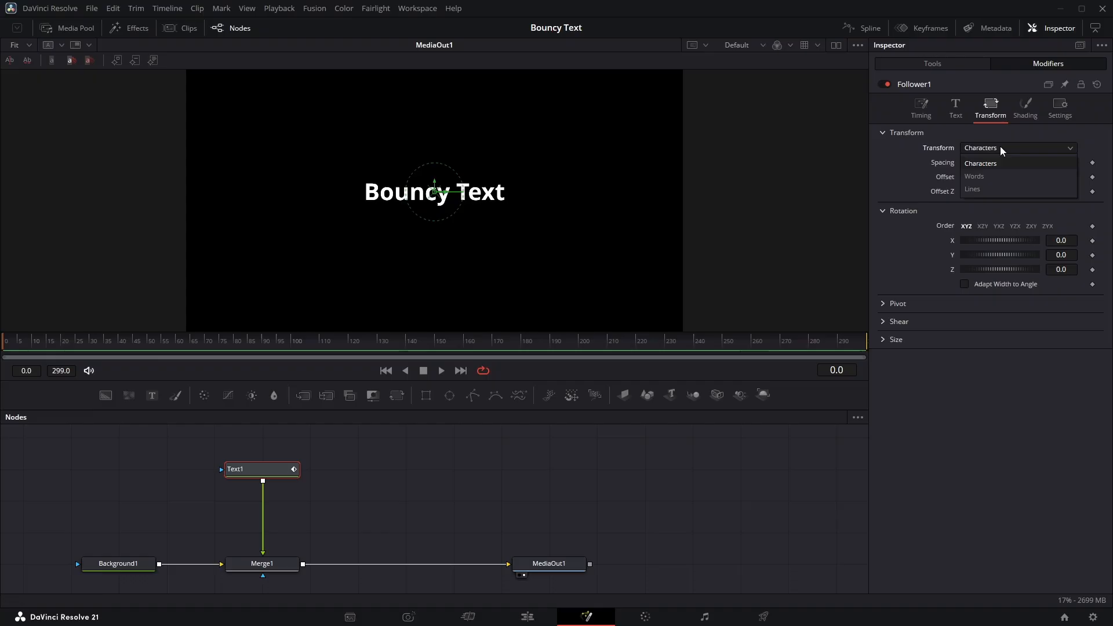
click(983, 175)
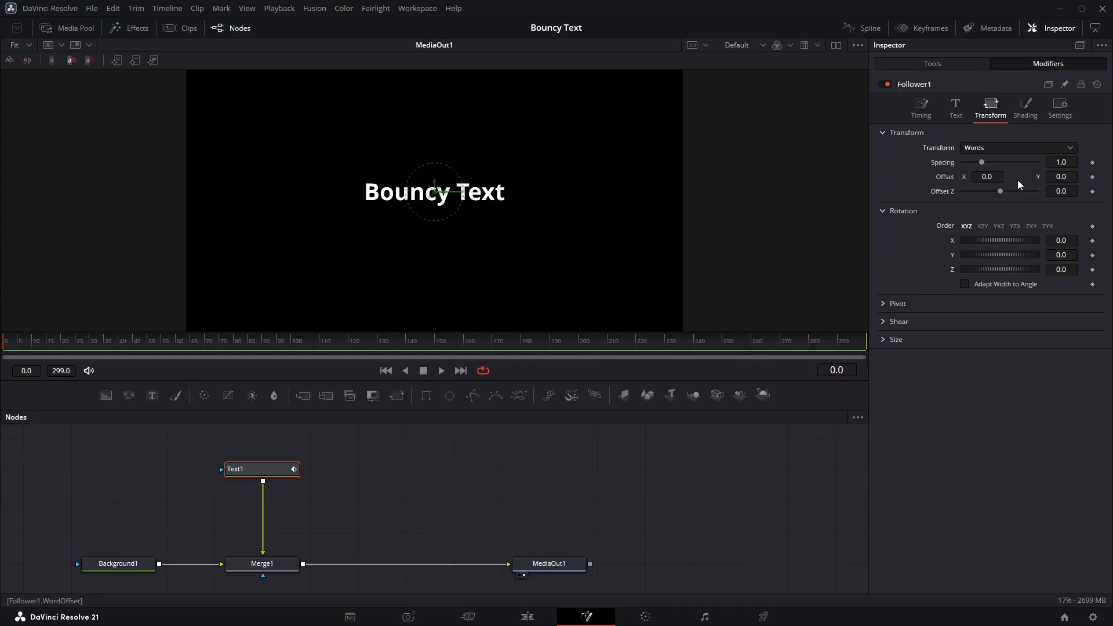
Try shifting the words with the Follower's X and Y offsets, and reset the offset to default.
drag(1062, 174, 1074, 174)
drag(991, 176, 1017, 176)
double_click(943, 177)
mouse_move(1062, 177)
mouse_down()
mouse_move(1040, 177)
mouse_move(1080, 177)
mouse_up()
drag(993, 178, 982, 178)
Modify the Follower's word offset with an XY Path and remove the path's X and Y keyframes.
right_click(946, 178)
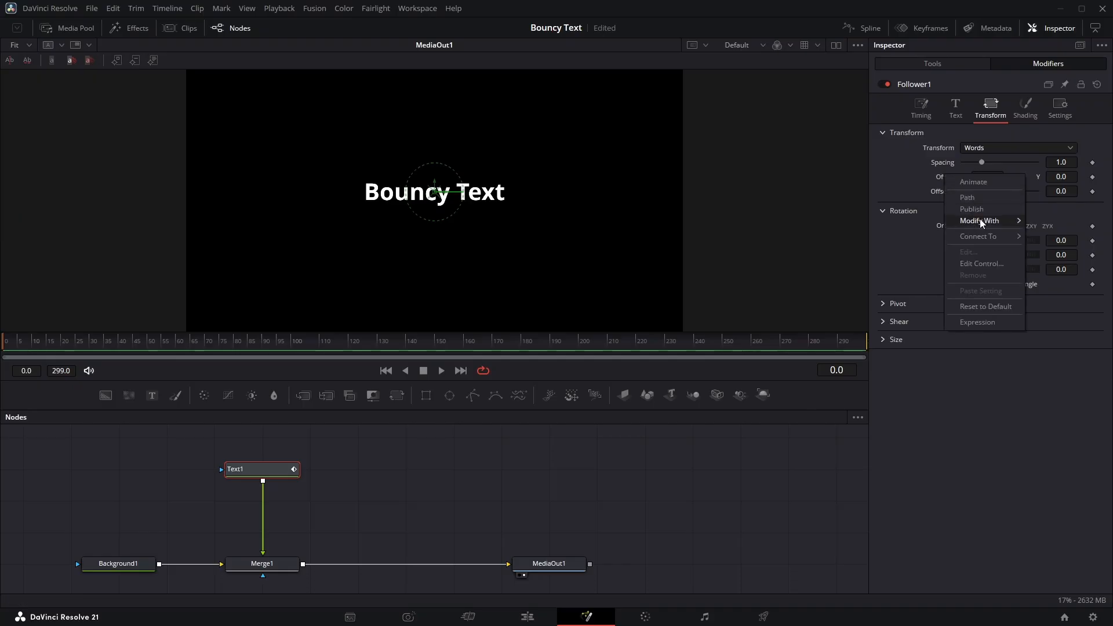
mouse_move(981, 223)
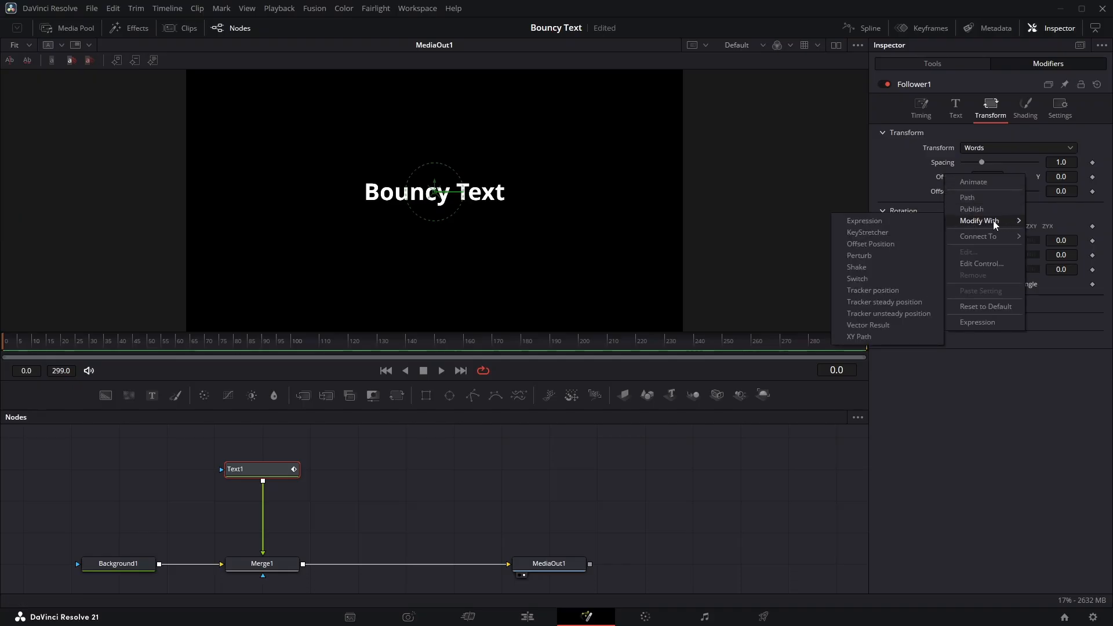
click(867, 335)
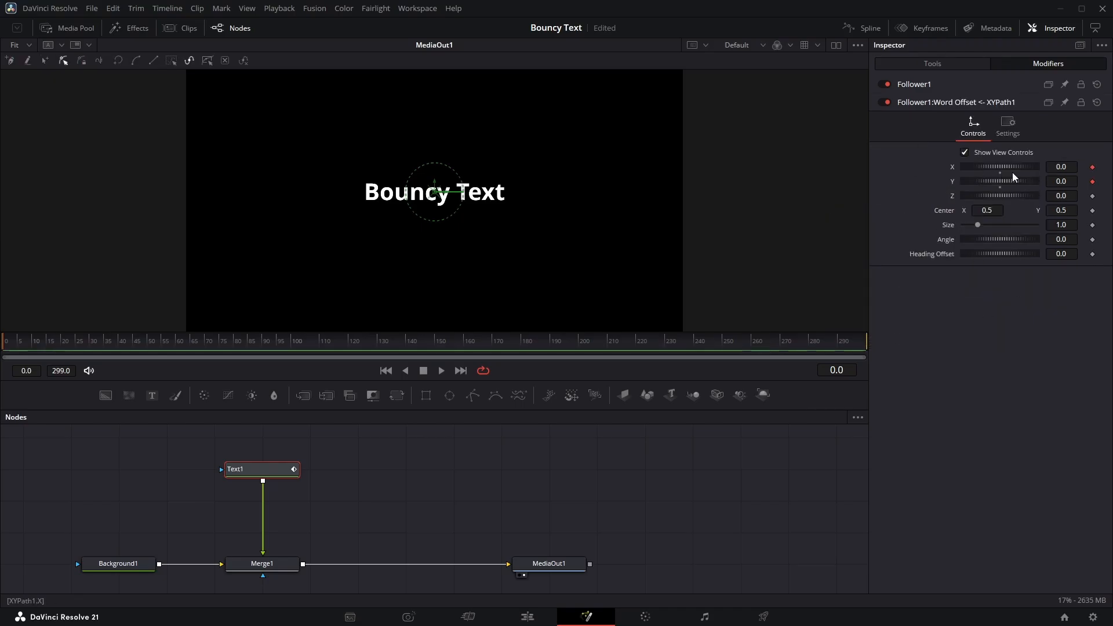
click(1093, 168)
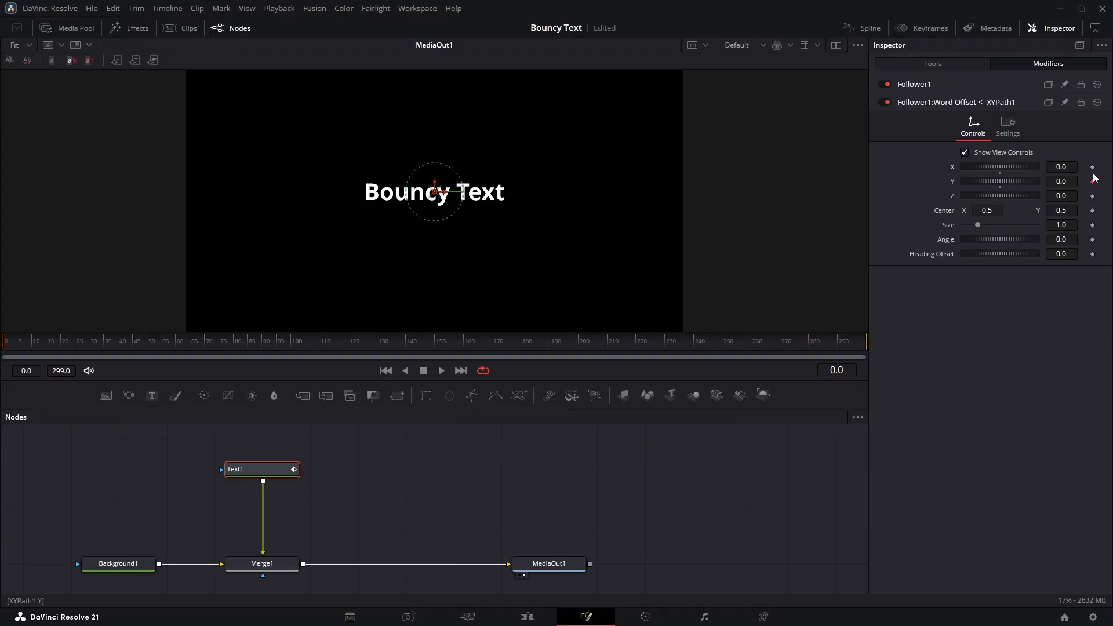
click(1093, 182)
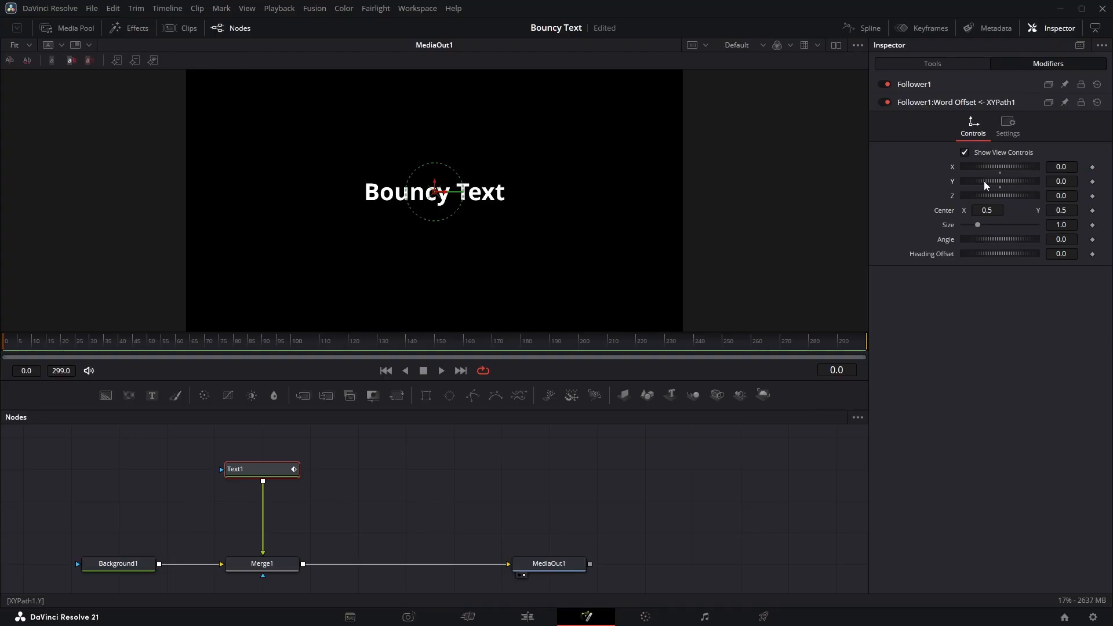
Modify the XY Path's Y value with Anim Curves.
right_click(954, 183)
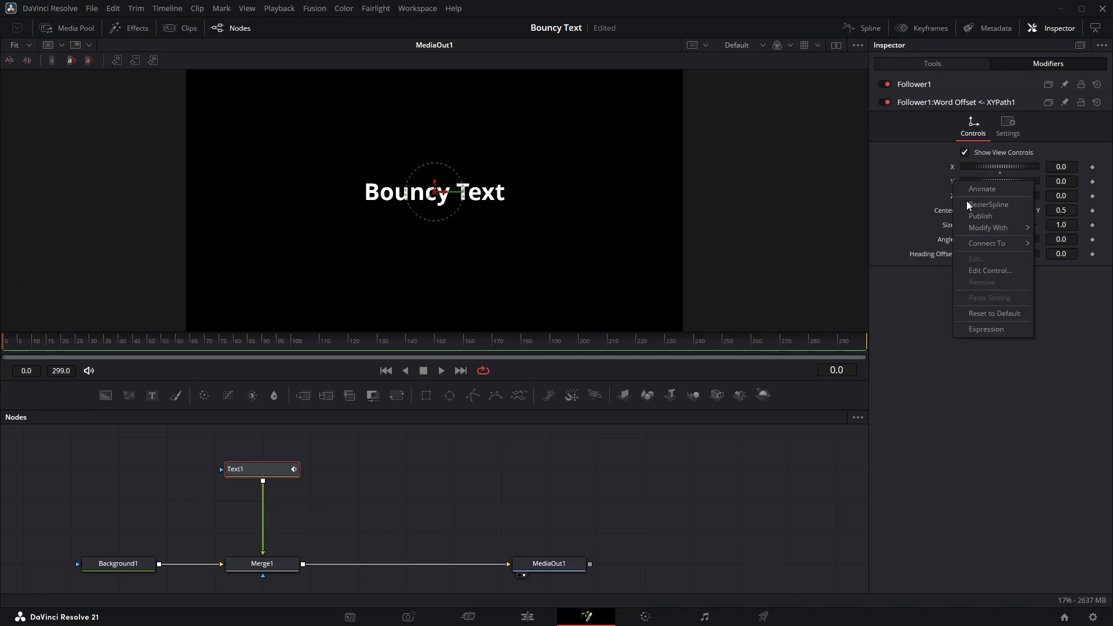
mouse_move(984, 230)
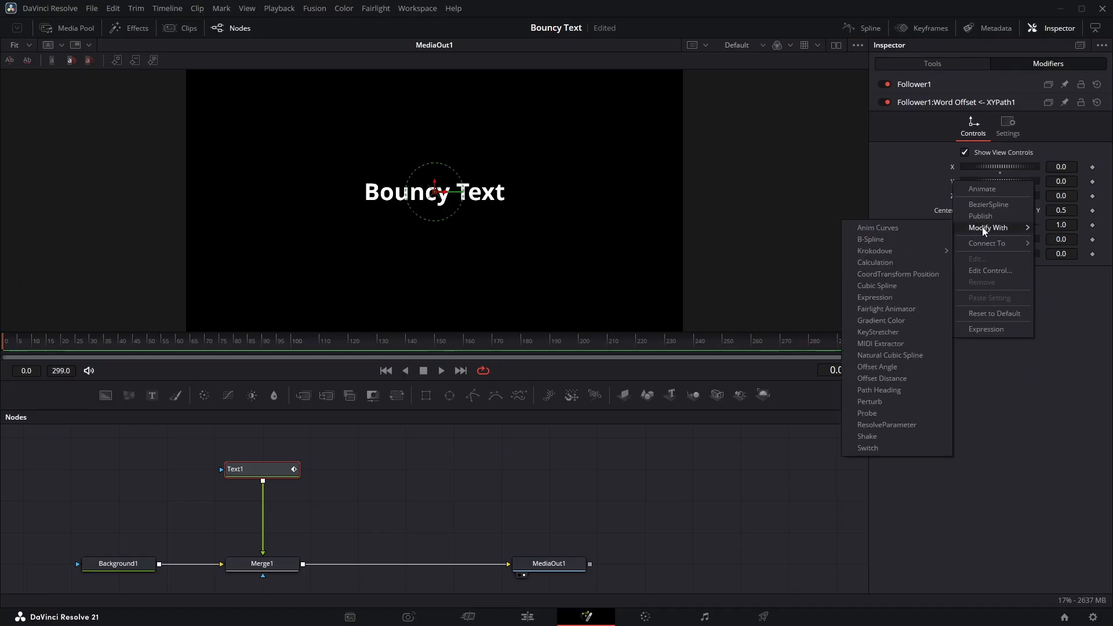
click(885, 228)
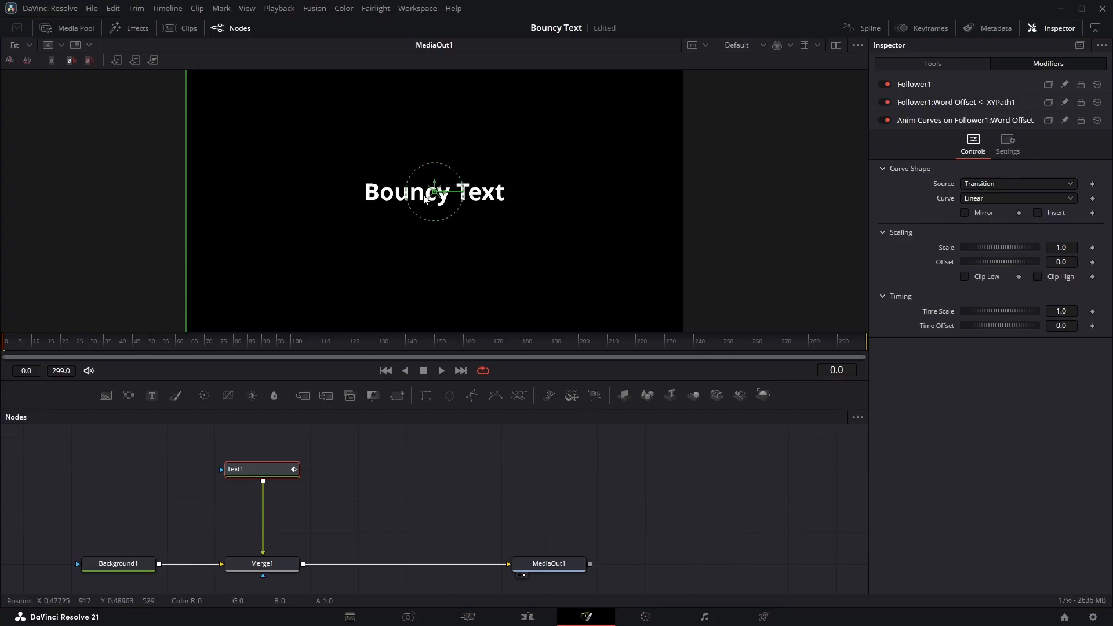
Preview the text's vertical movement by scrubbing from the start to about frame 121 and back to frame 0.
drag(12, 346, 351, 355)
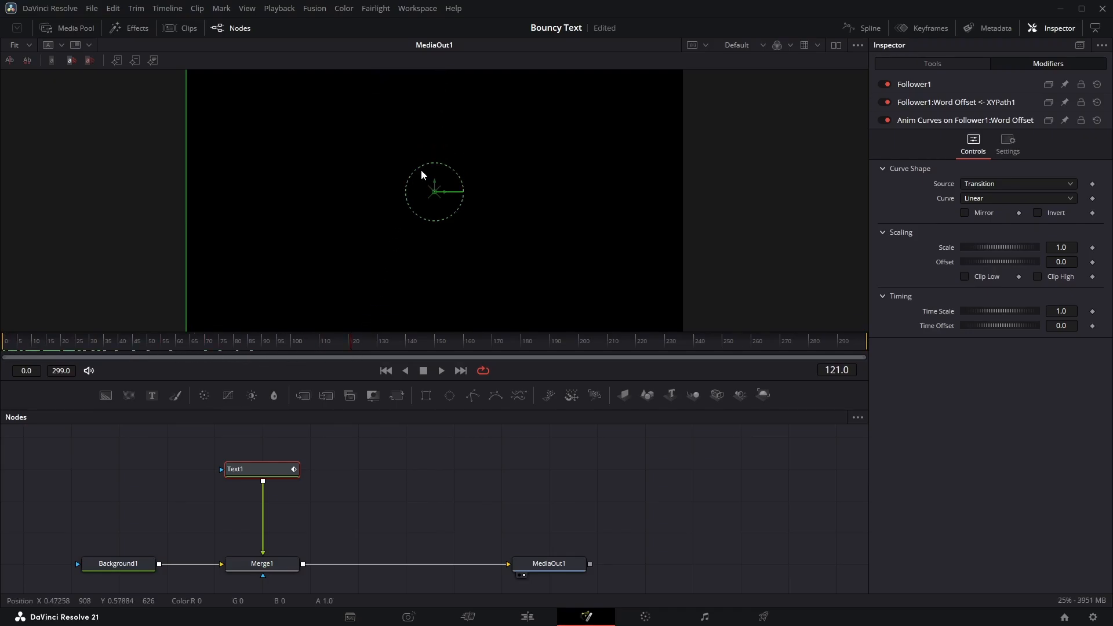
scroll(421, 170, down, 5)
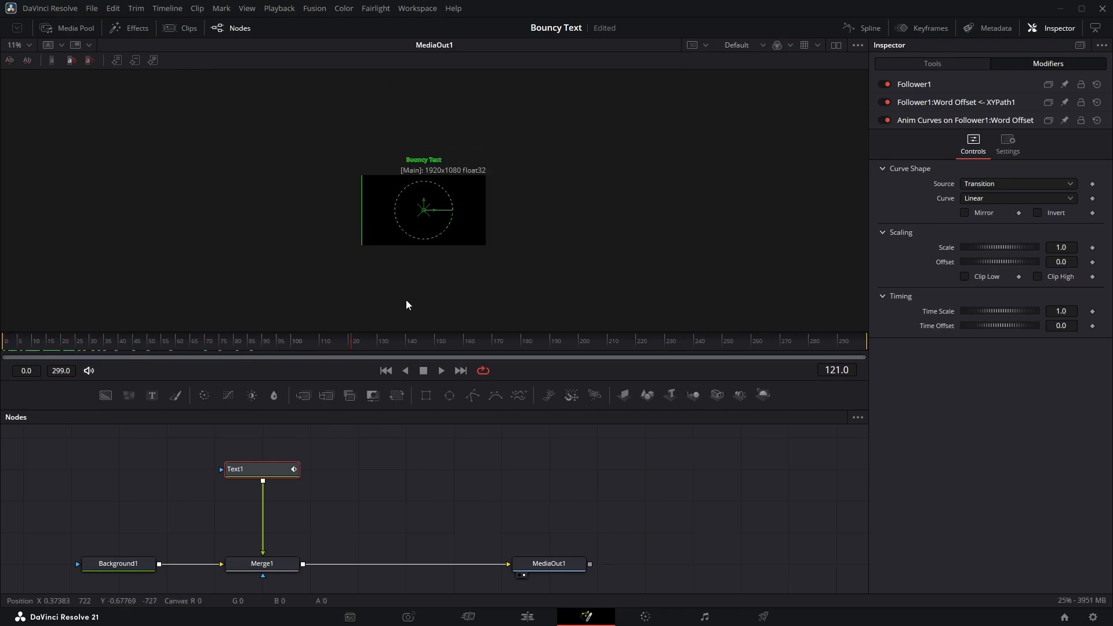
drag(355, 345, 30, 359)
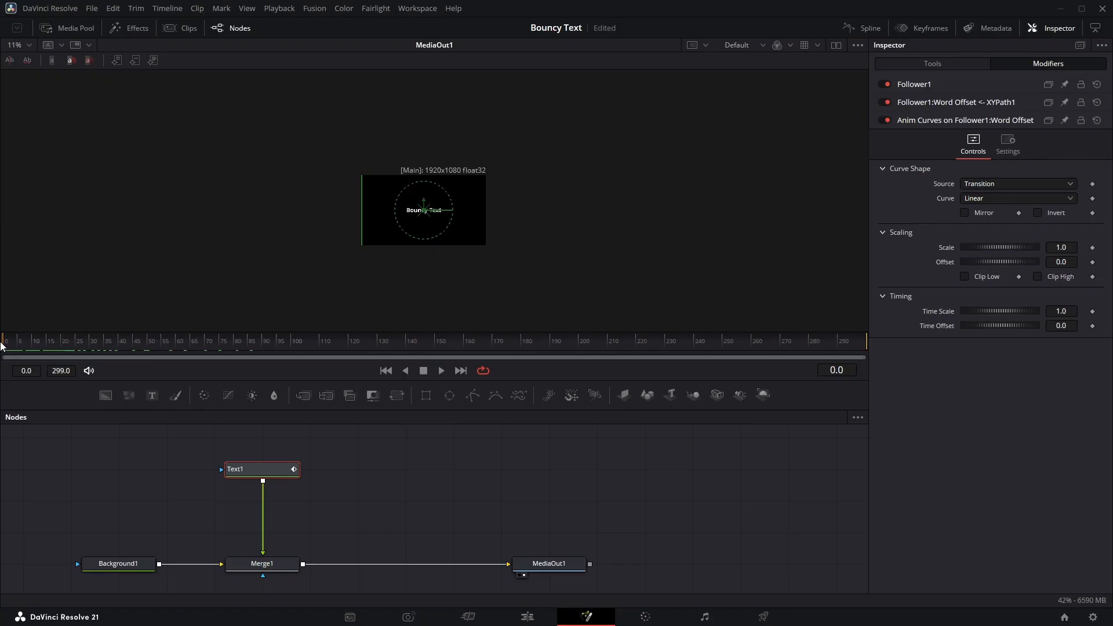
Set the Anim Curves source to Custom and keyframe its Input of 0.0 at frame 0.
click(993, 186)
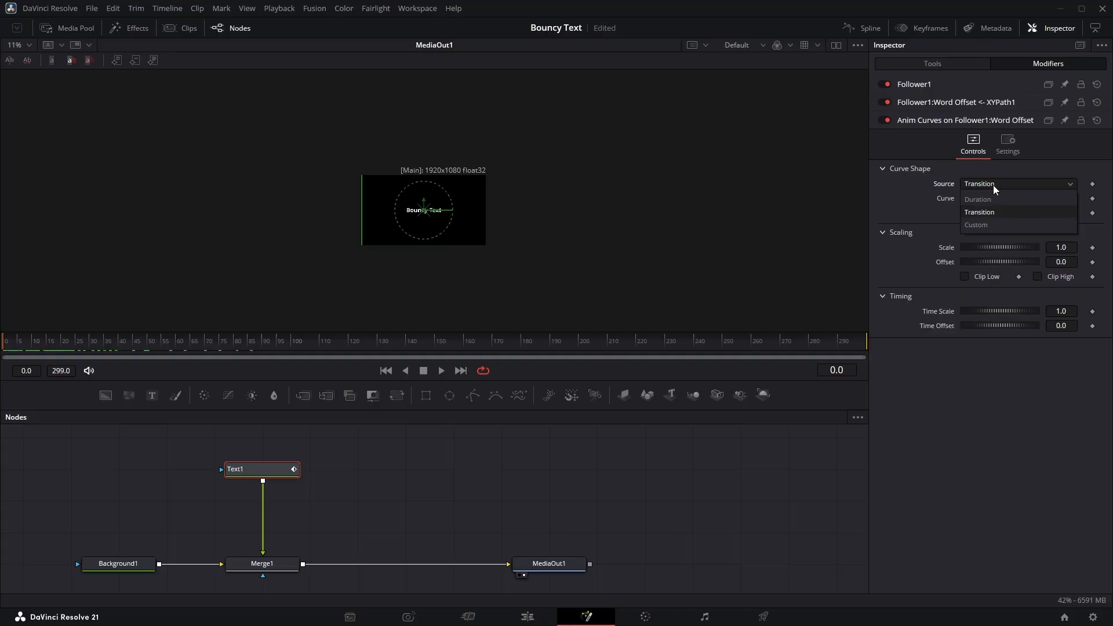
click(976, 225)
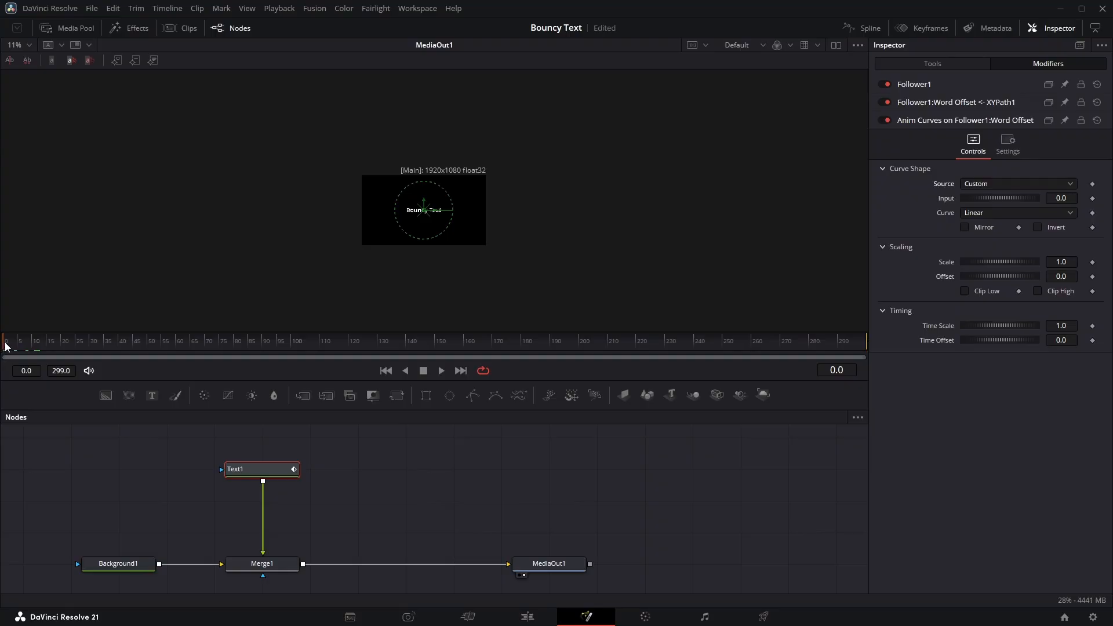
click(1093, 199)
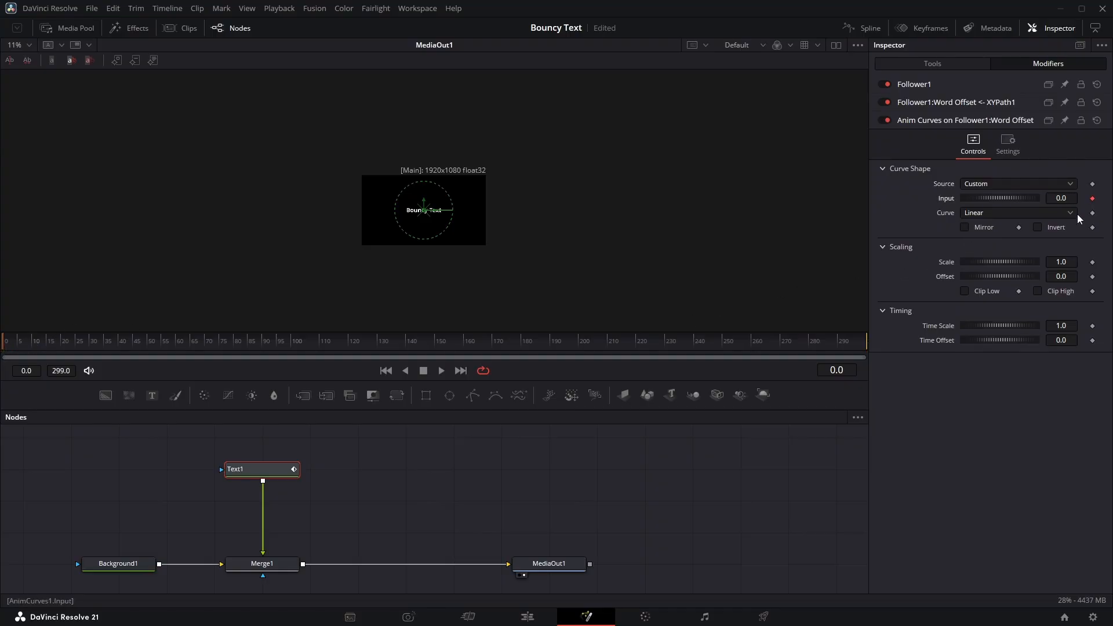
Keyframe the Anim Curves Input at 1.0 on frame 50 and preview the motion from frame 0 to 50.
click(149, 343)
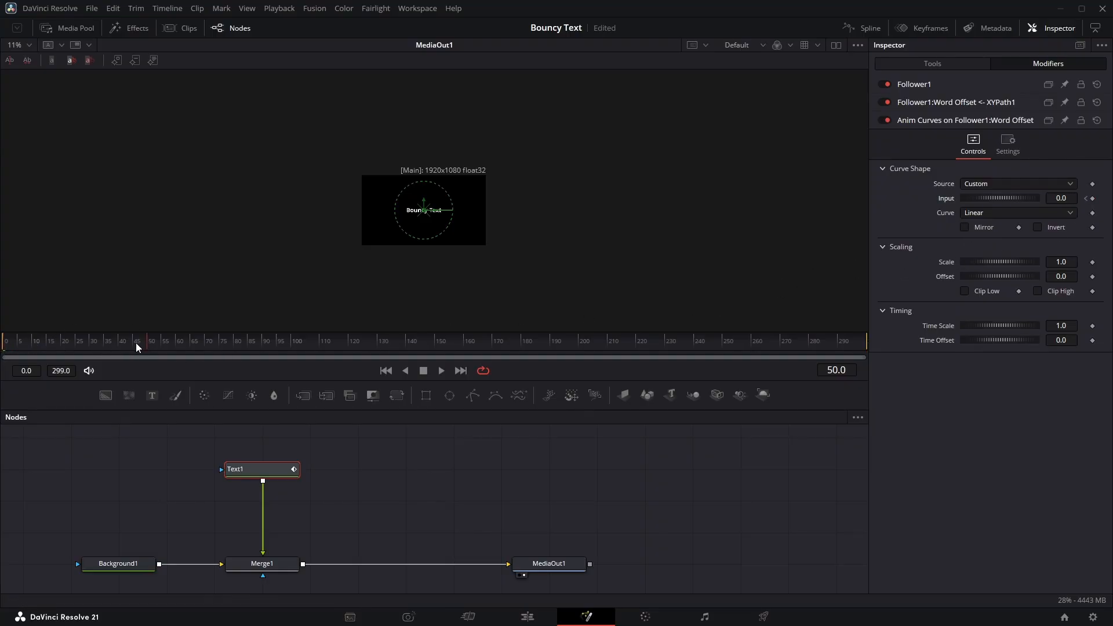
click(1073, 198)
text(1)
key(Tab)
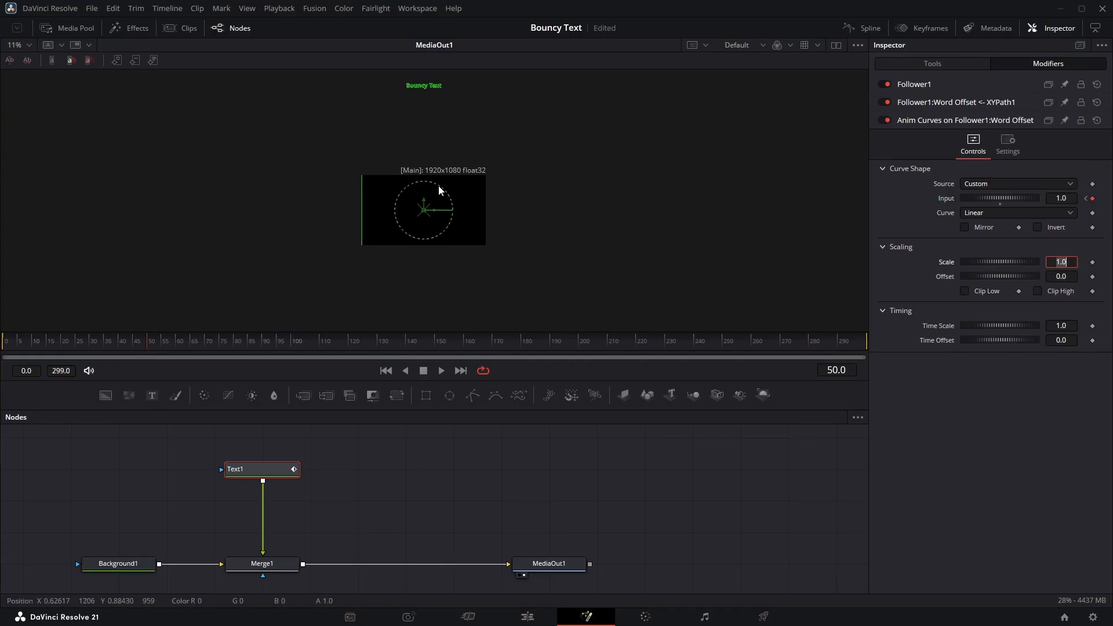
click(2, 346)
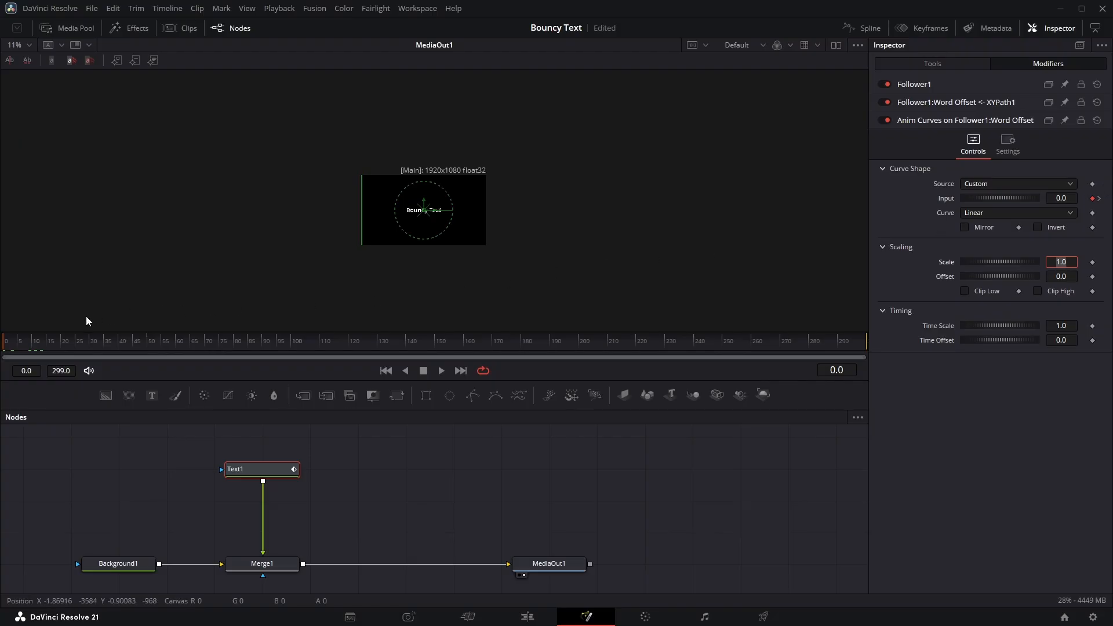
drag(25, 343, 149, 338)
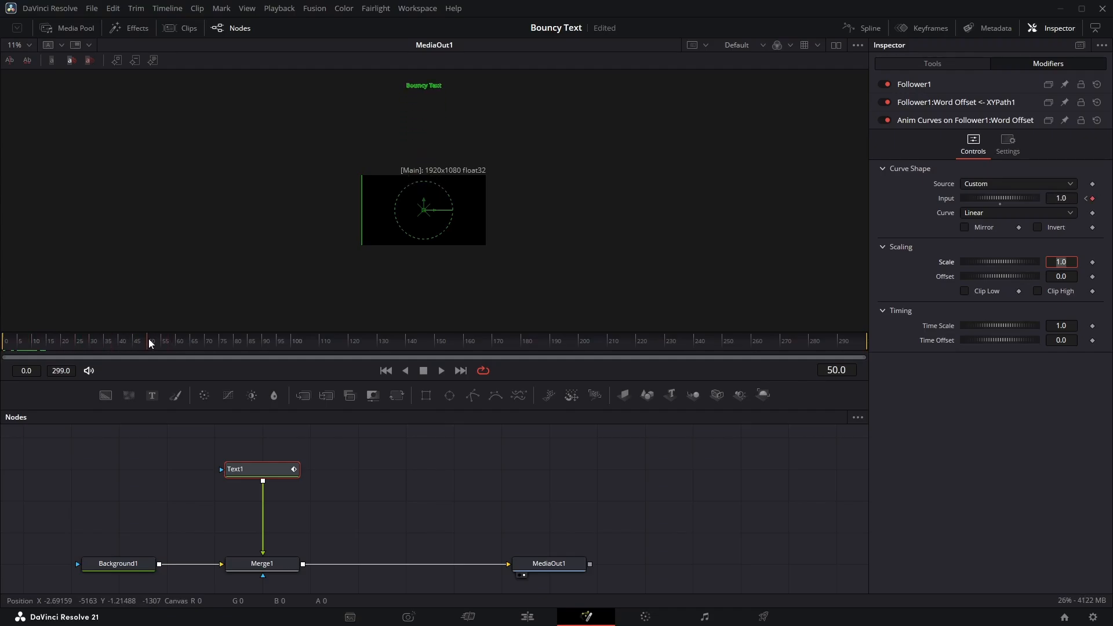
Set the Anim Curves curve to Easing with Elastic as its Out type, and save the project.
click(1016, 214)
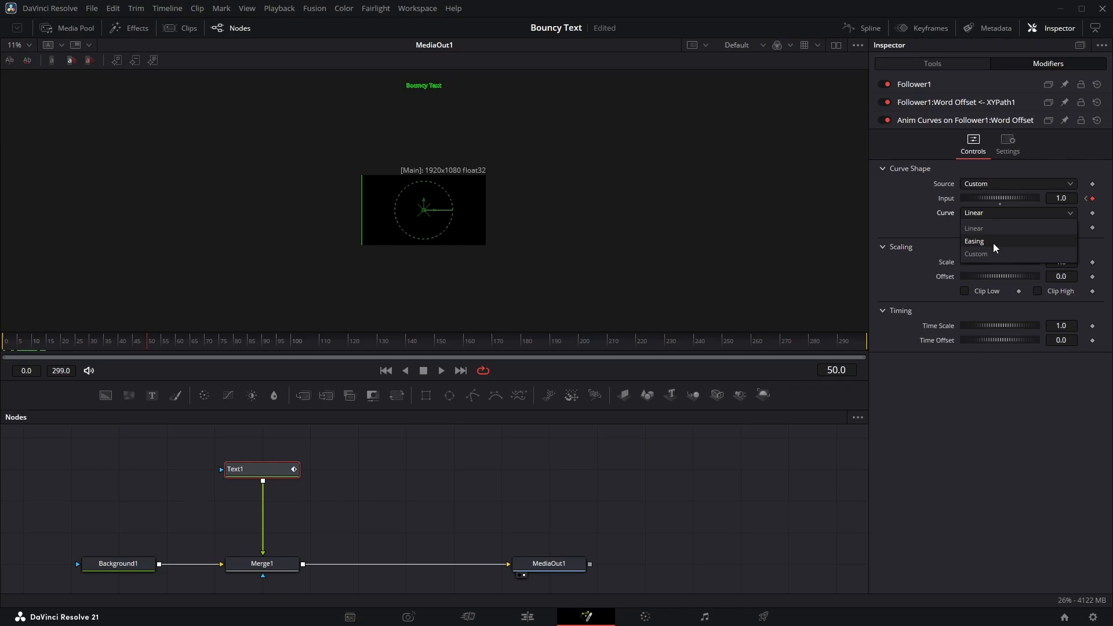
click(977, 242)
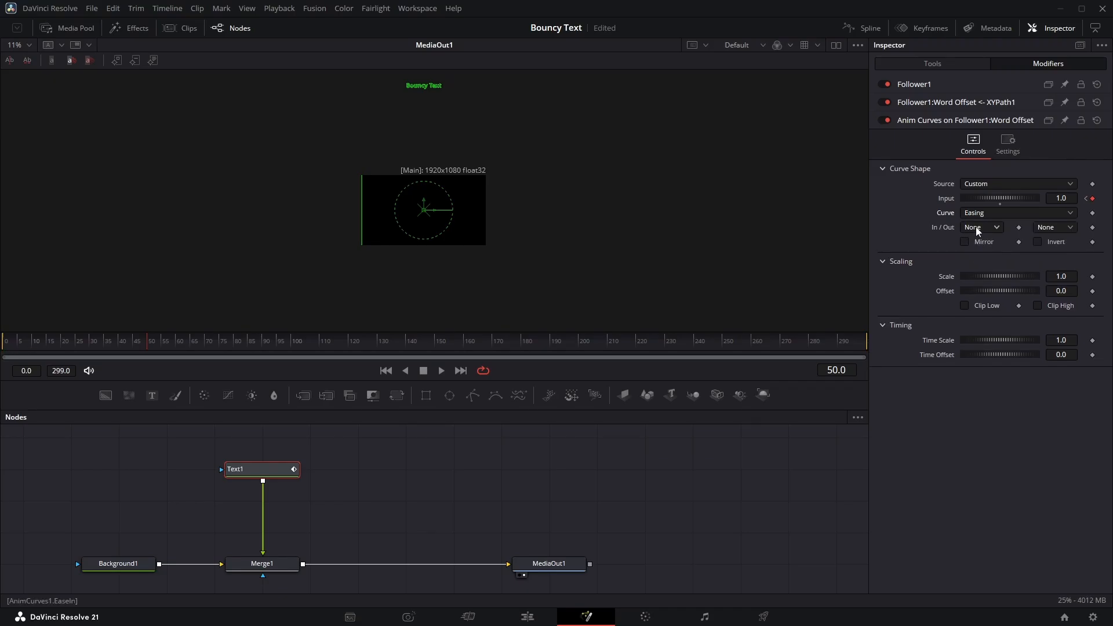
drag(119, 340, 10, 341)
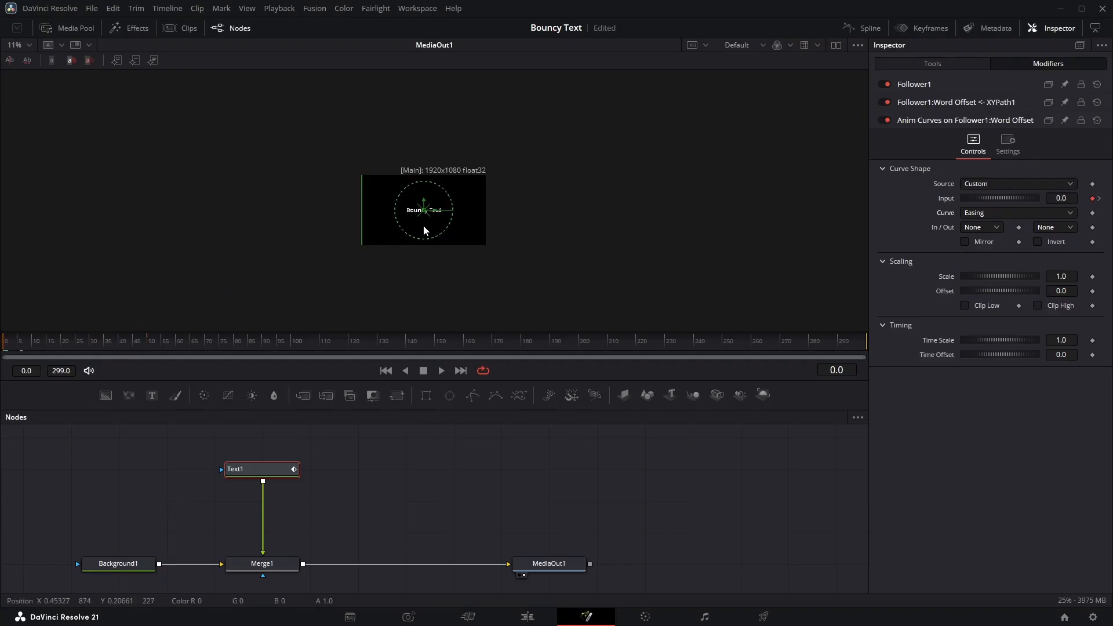
key(ctrl+s)
click(1067, 230)
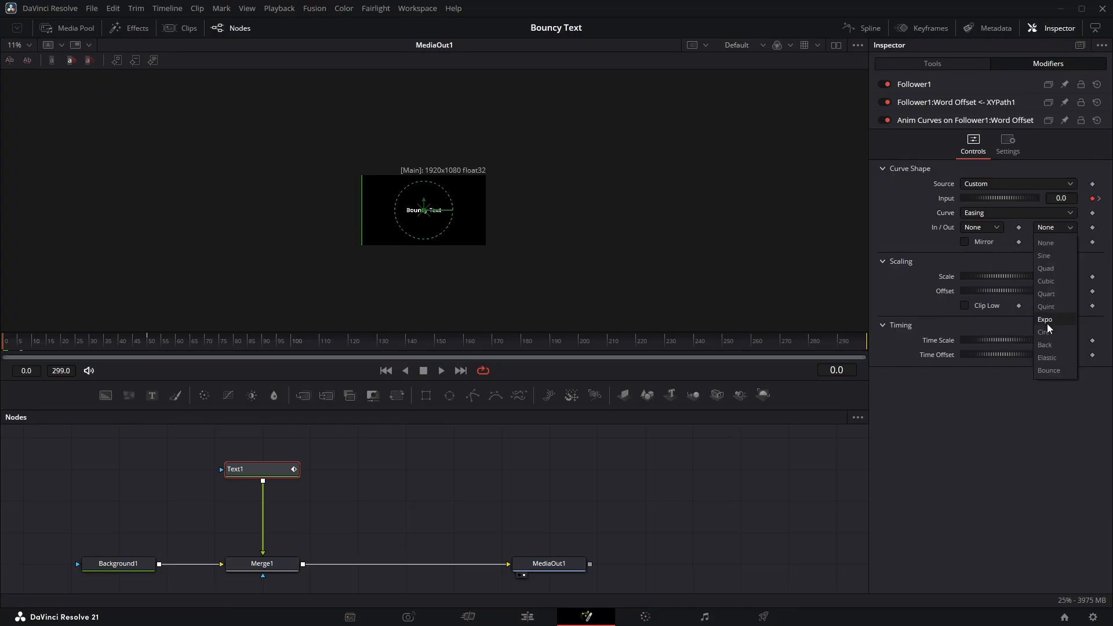
click(1056, 358)
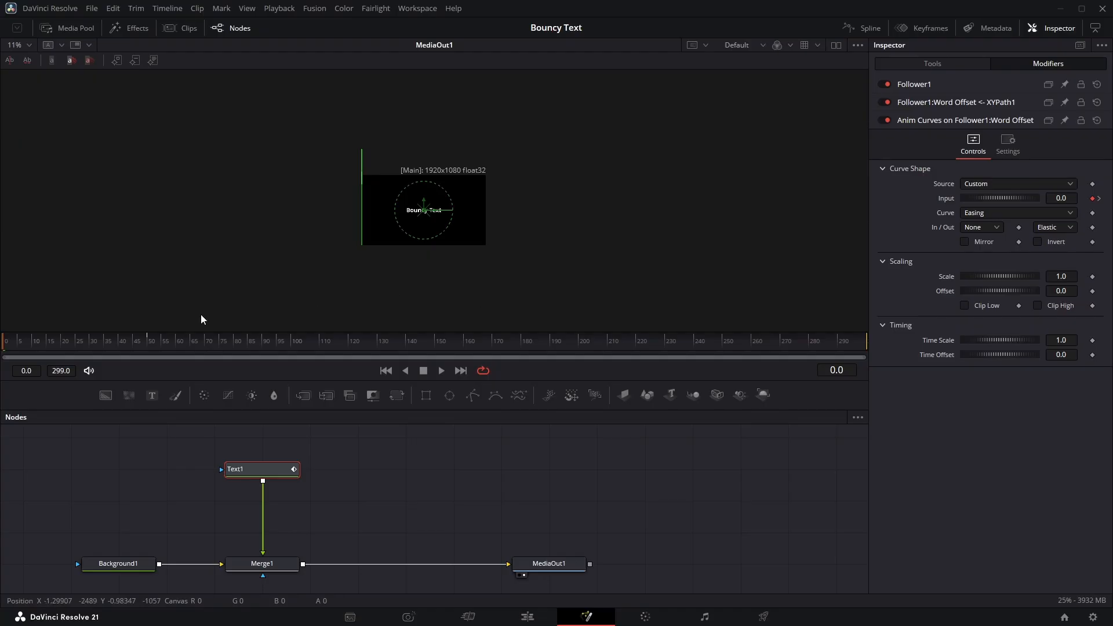
Play the elastic text motion from frame 0 several times and return to the first frame.
key(space)
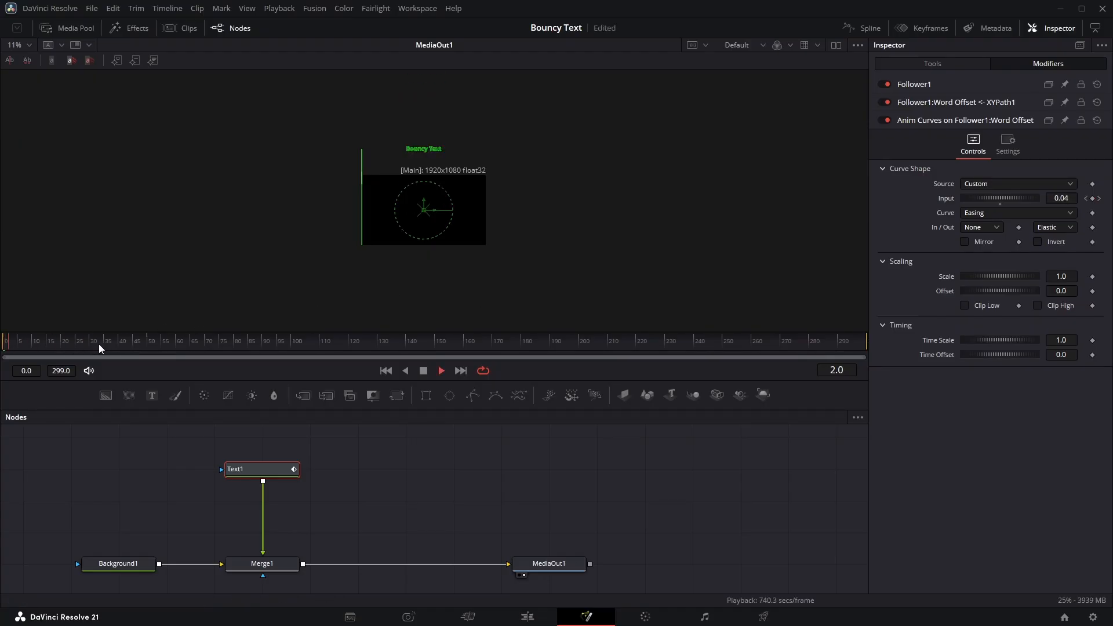
drag(134, 345, 2, 345)
key(space)
key(space)
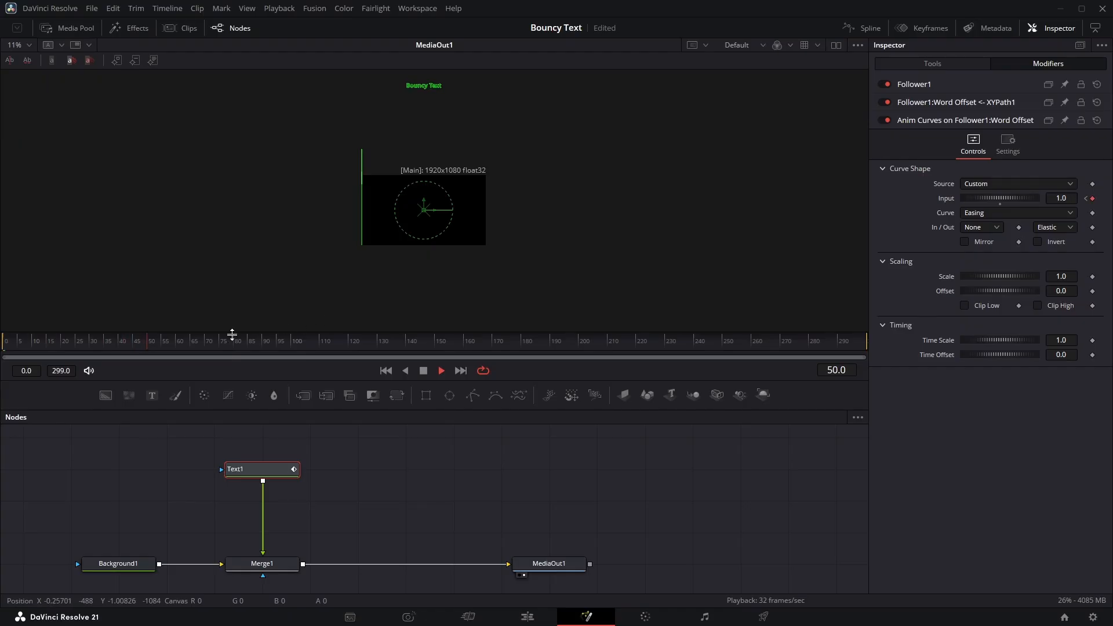
drag(160, 341, 1, 341)
key(space)
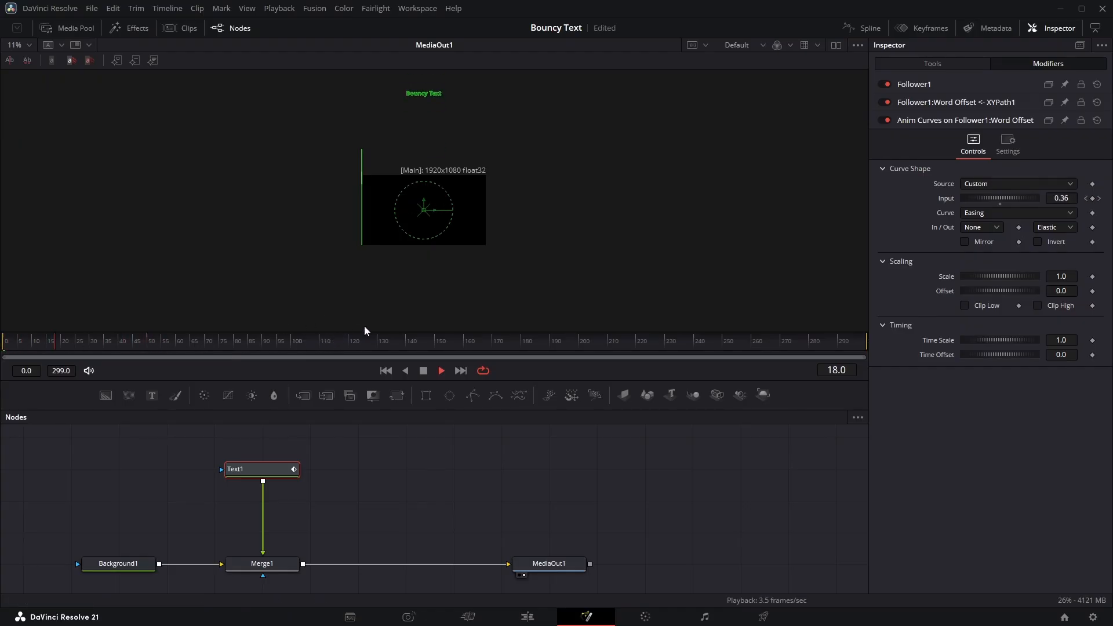
key(space)
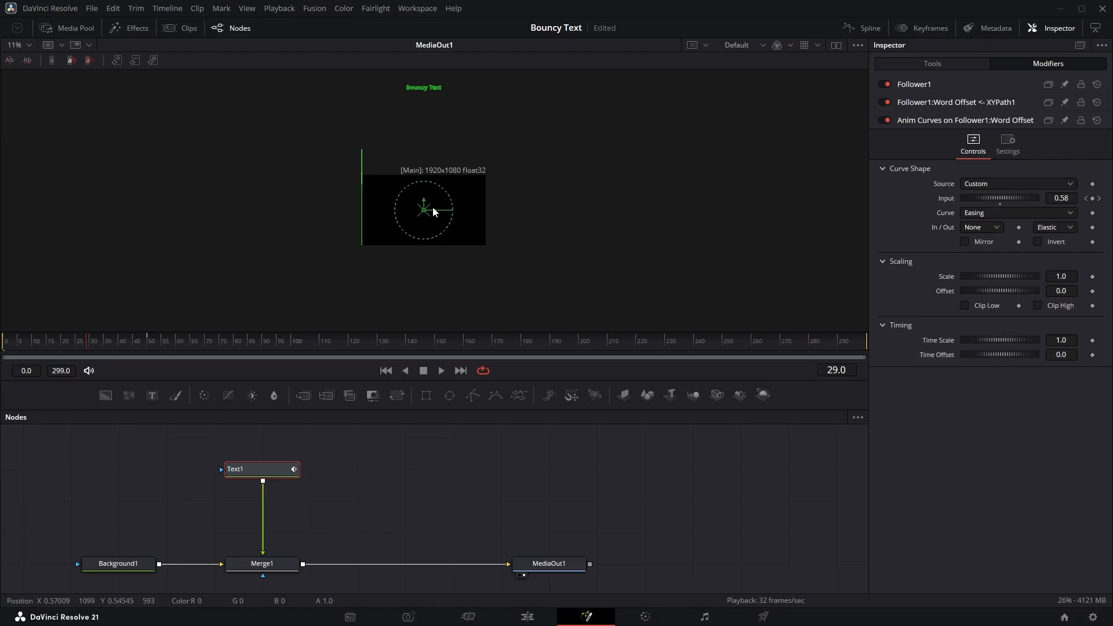
drag(93, 342, 5, 342)
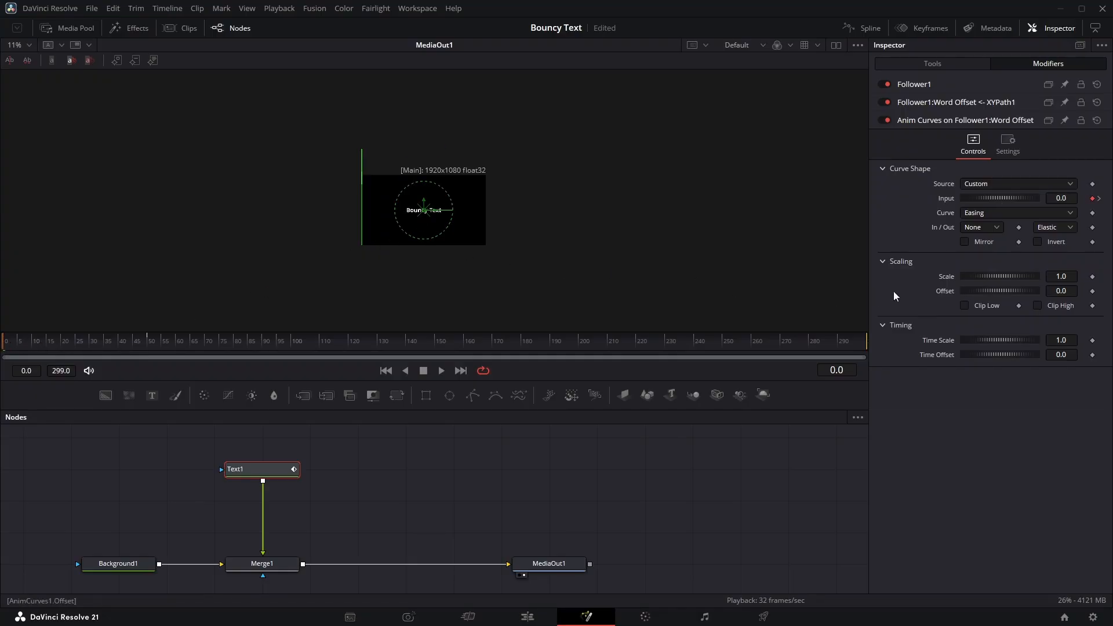
Set the Anim Curves Offset to -0.13 at frame 0 and the Scale to 0.13 at frame 50.
drag(1006, 291, 1006, 291)
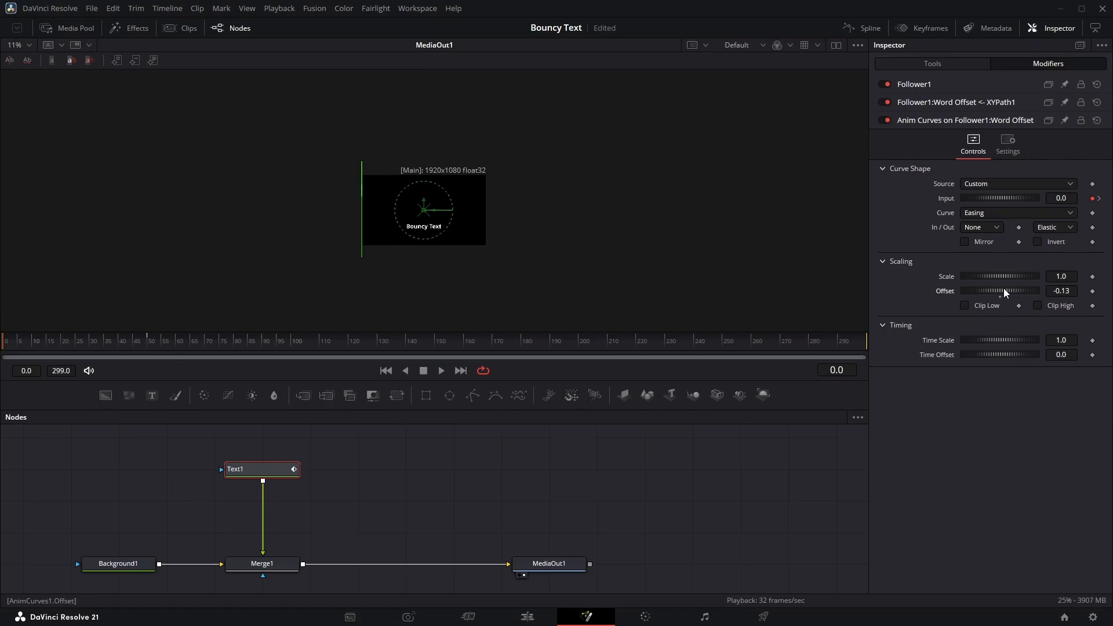
drag(134, 341, 151, 345)
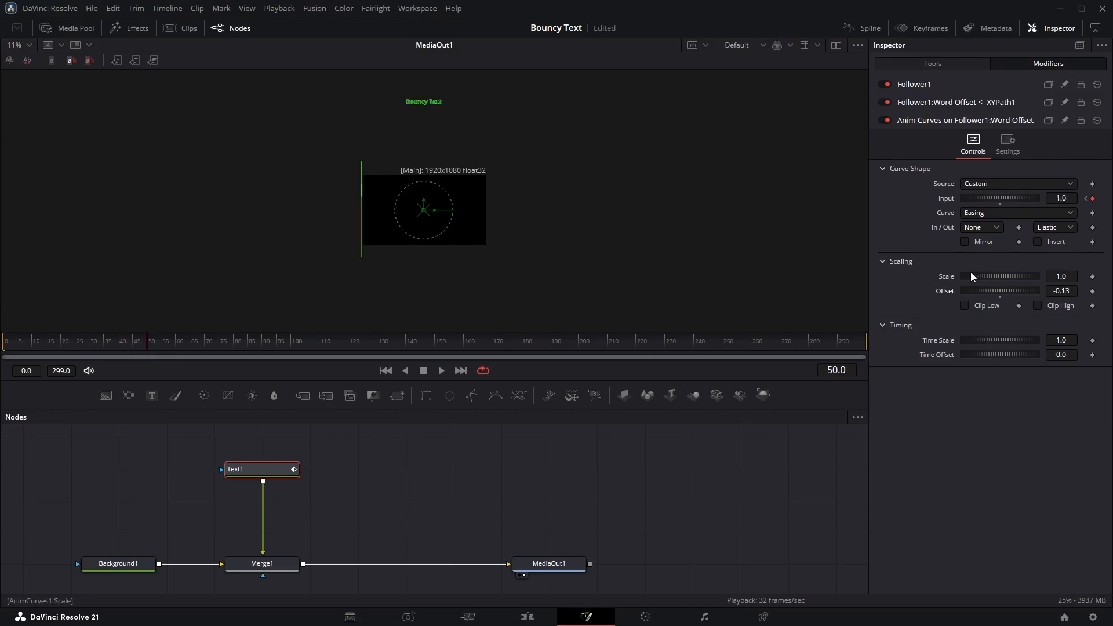
drag(1010, 273, 986, 276)
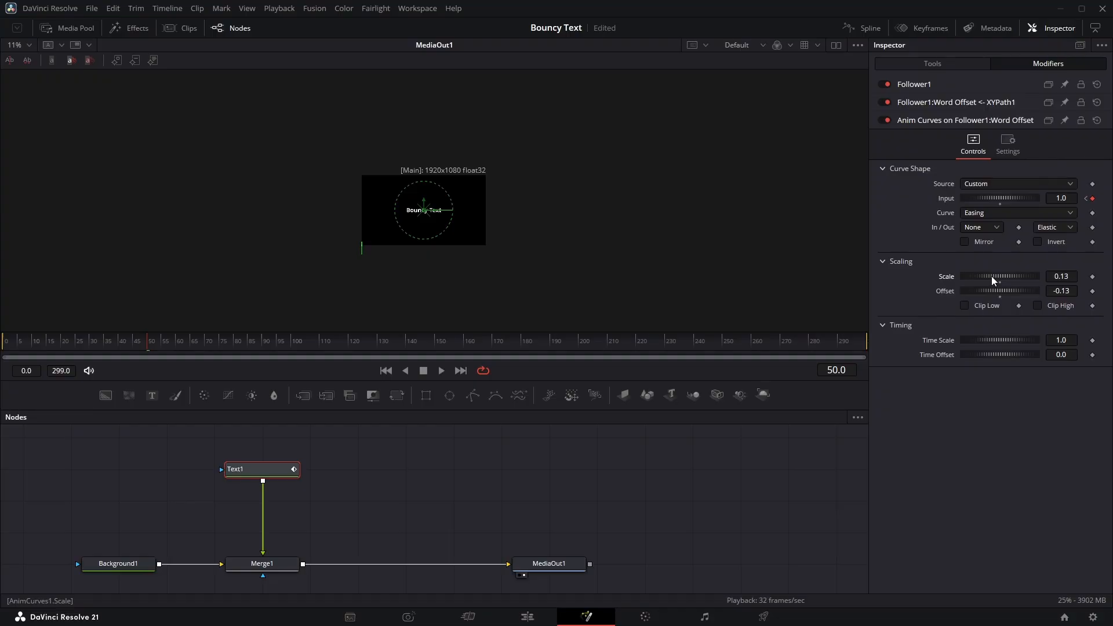
key(ctrl+z)
drag(992, 277, 991, 276)
Fit the frame to the viewer and play back the small bounce from the start.
key(space)
key(space)
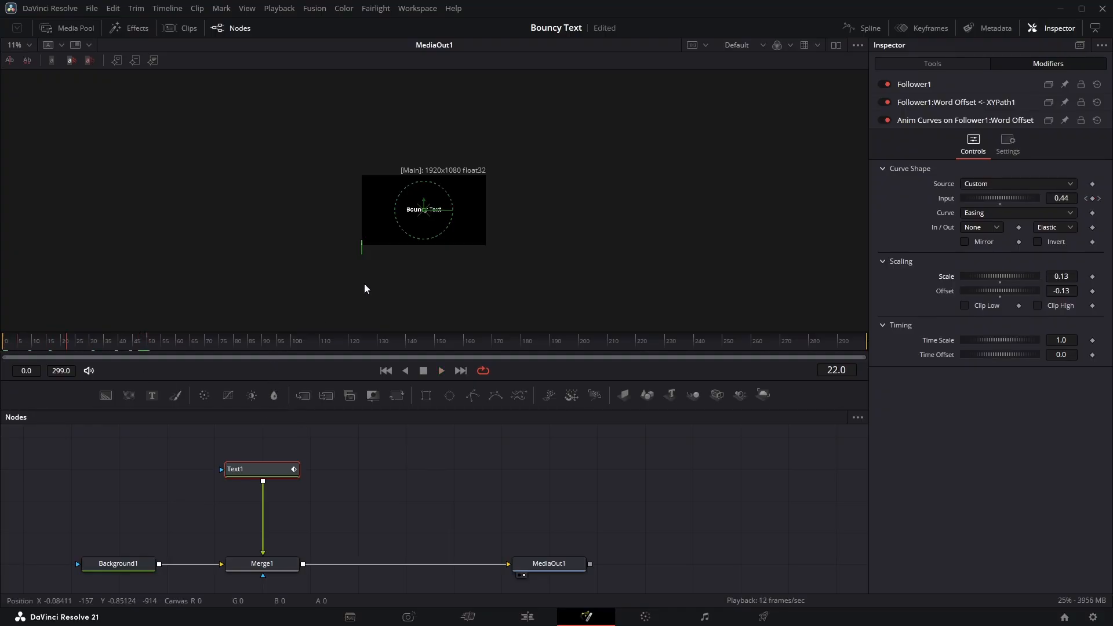
click(23, 45)
click(14, 61)
key(space)
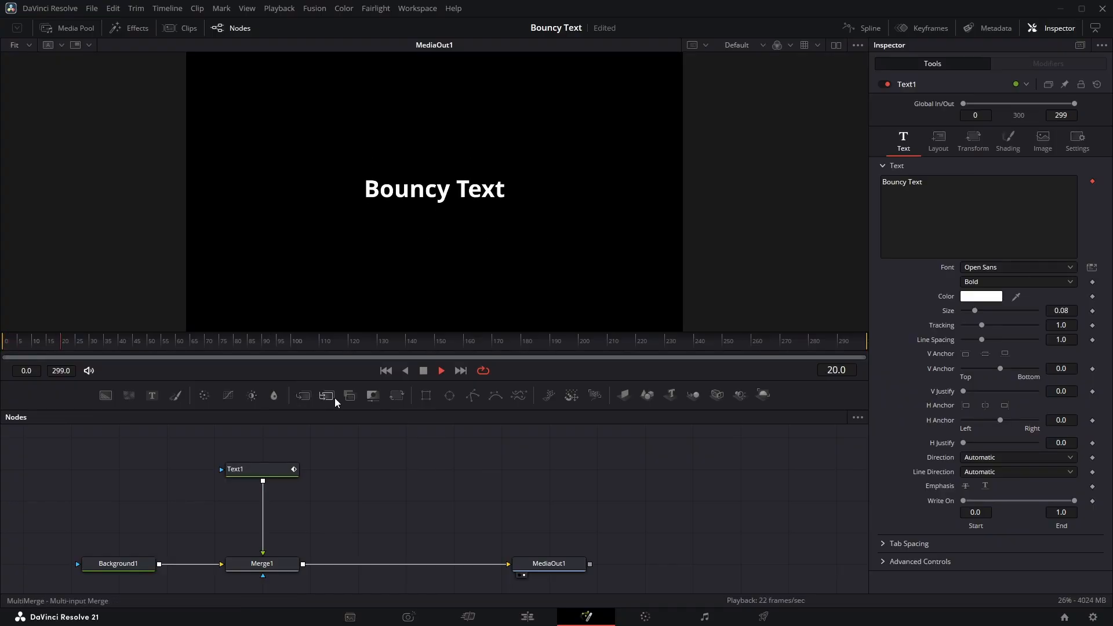
key(space)
drag(90, 345, 3, 348)
key(space)
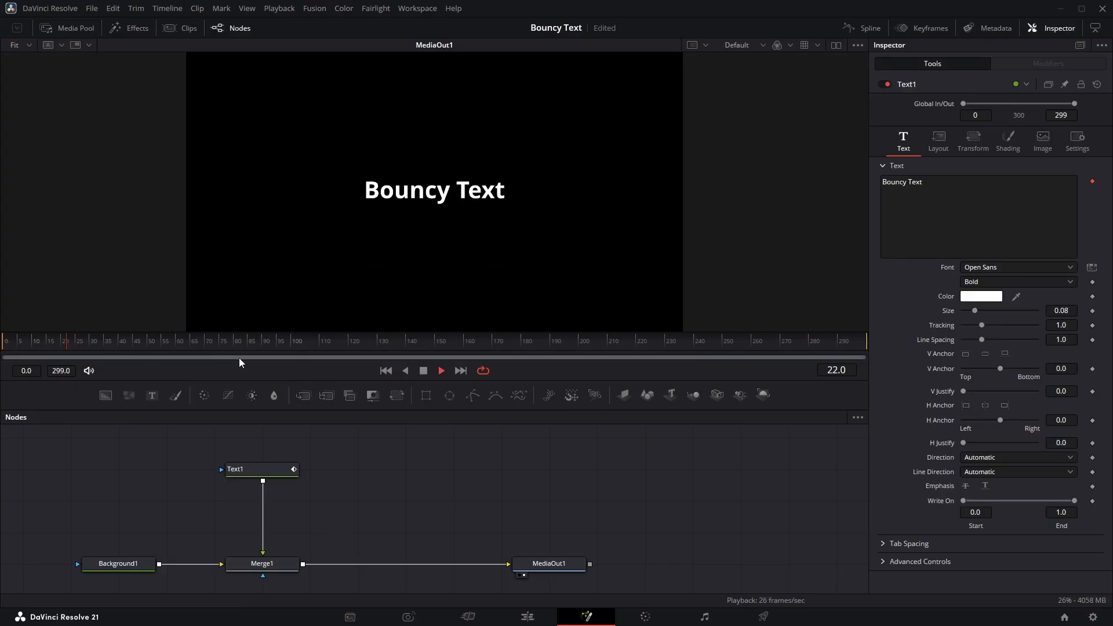
key(space)
Add an expression to the Anim Curves Offset on Text1 that links it to the negative Scale value, -Scale.
click(260, 470)
click(1030, 64)
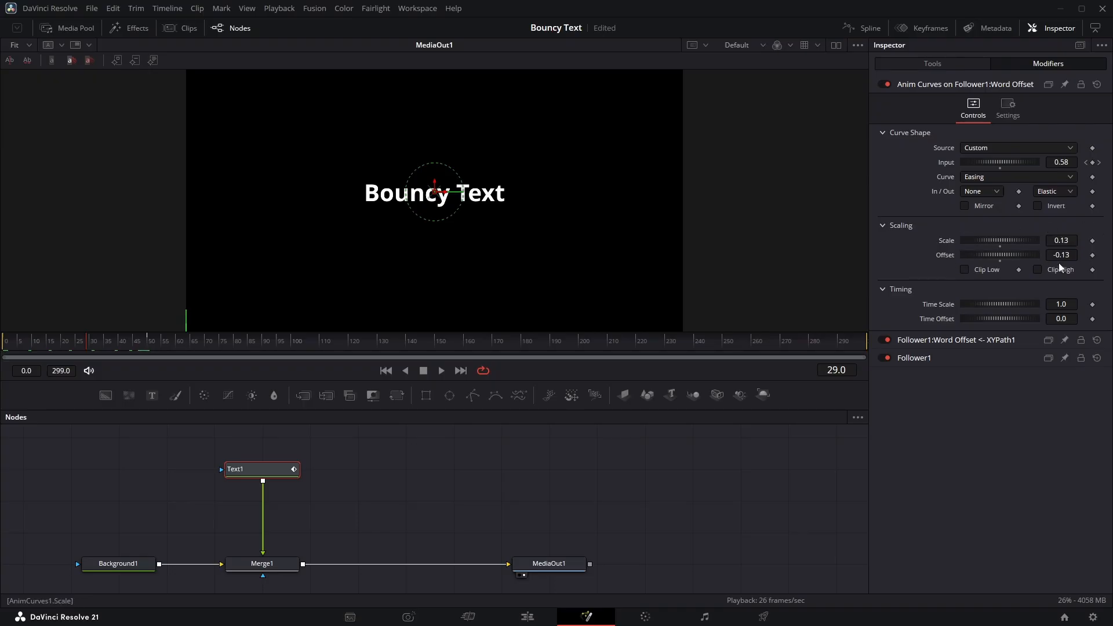
right_click(948, 258)
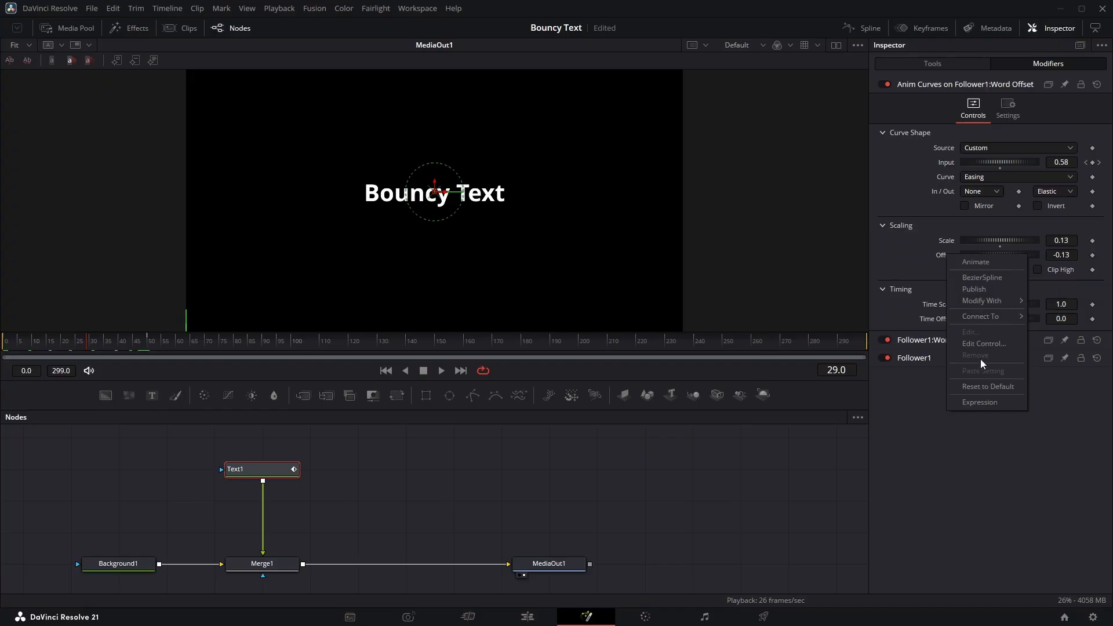
click(980, 403)
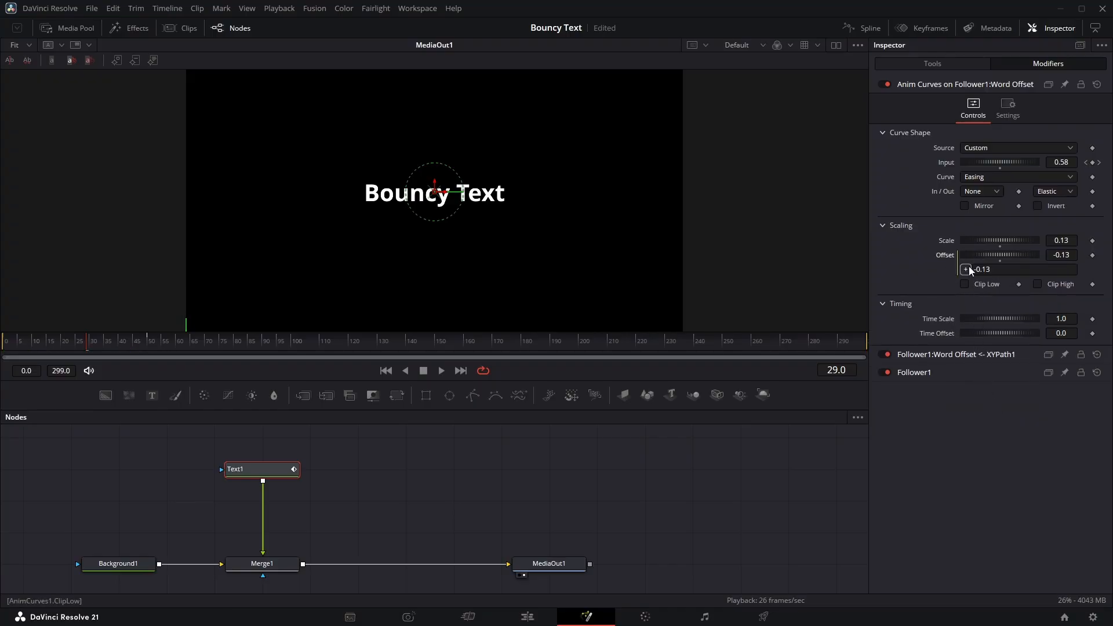
drag(967, 271, 947, 243)
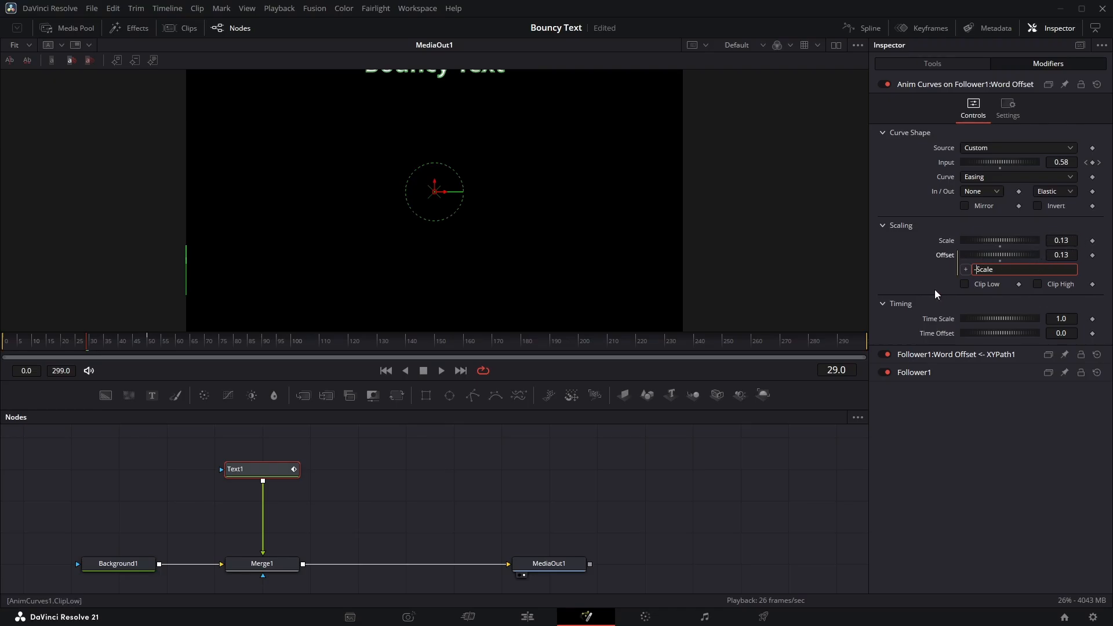
key(Tab)
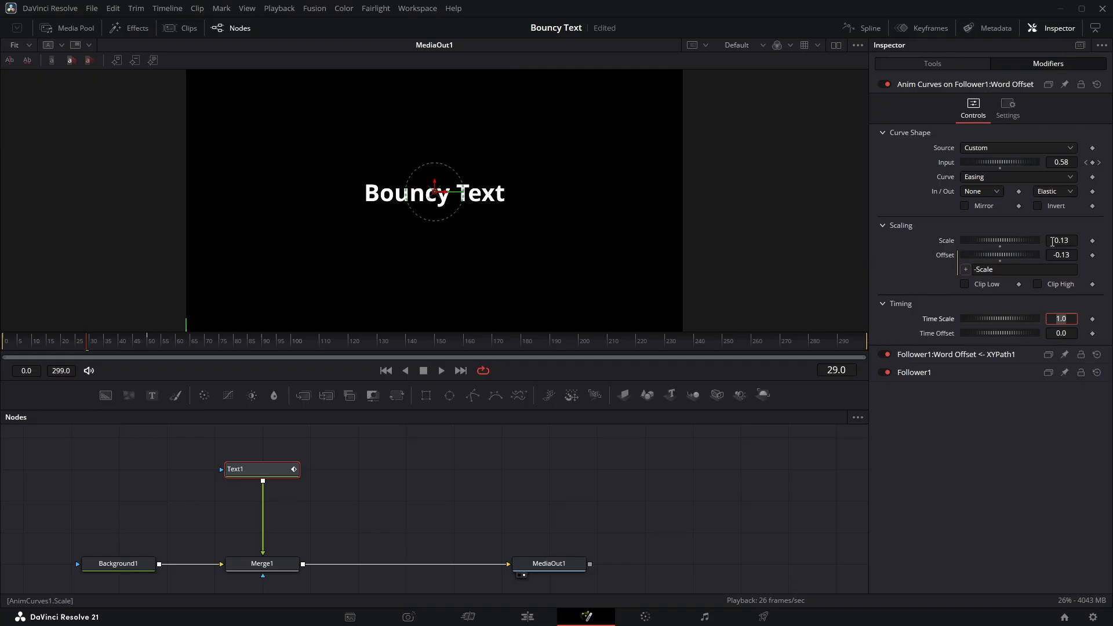
Set the Anim Curves Scale to 0.15.
click(1064, 240)
key(BackSpace)
key(Tab)
Play the bounce from frame 0 with the larger scale and return to the first frame.
drag(87, 342, 3, 346)
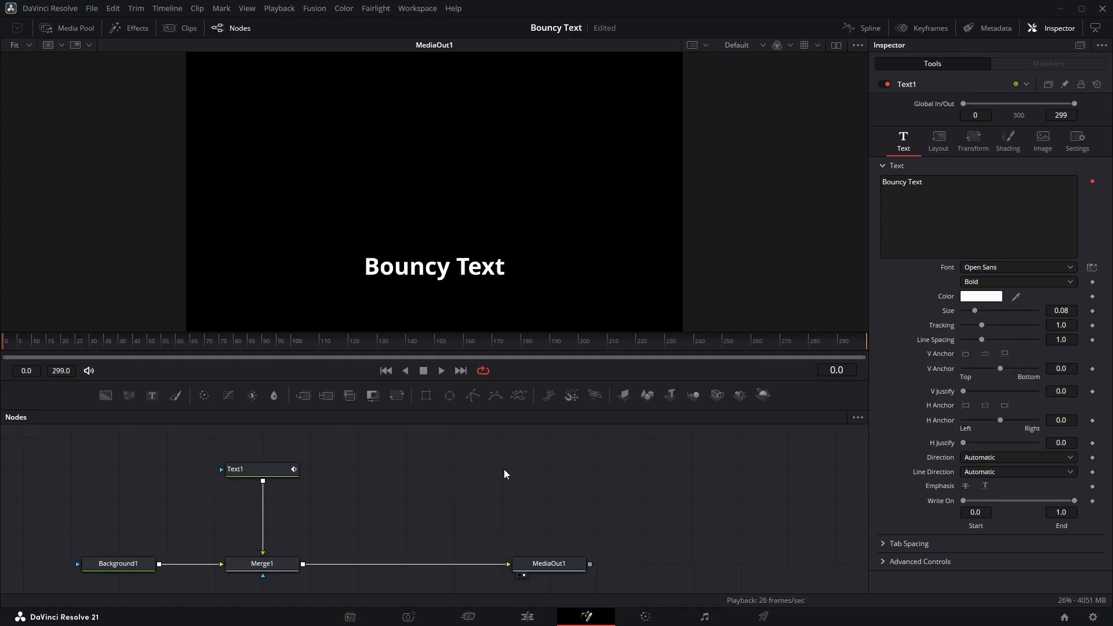
key(space)
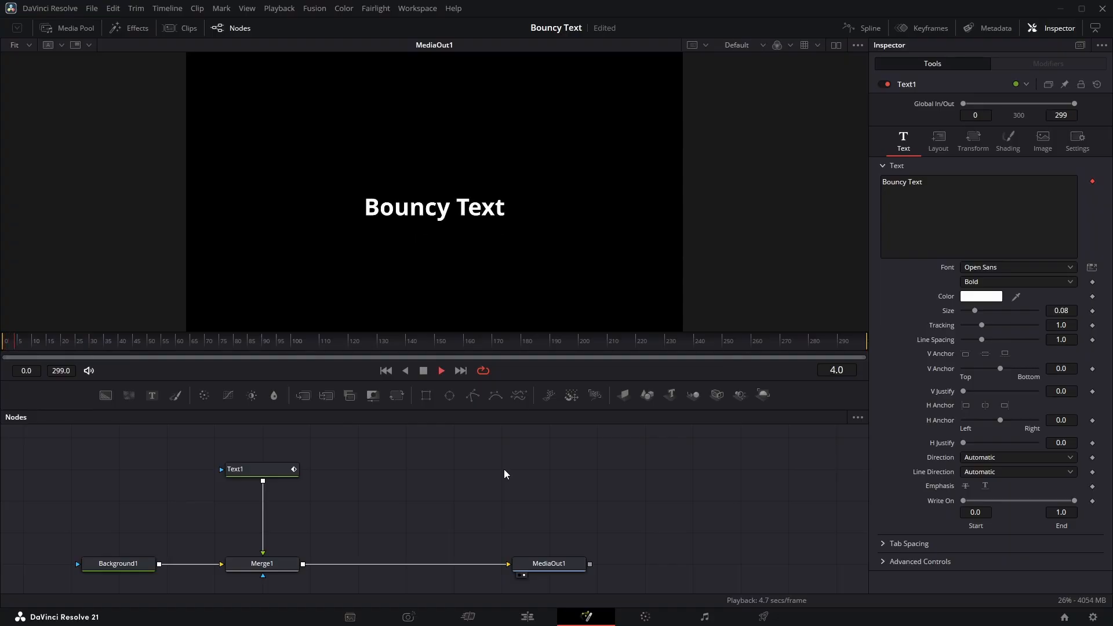
key(space)
drag(92, 343, 44, 344)
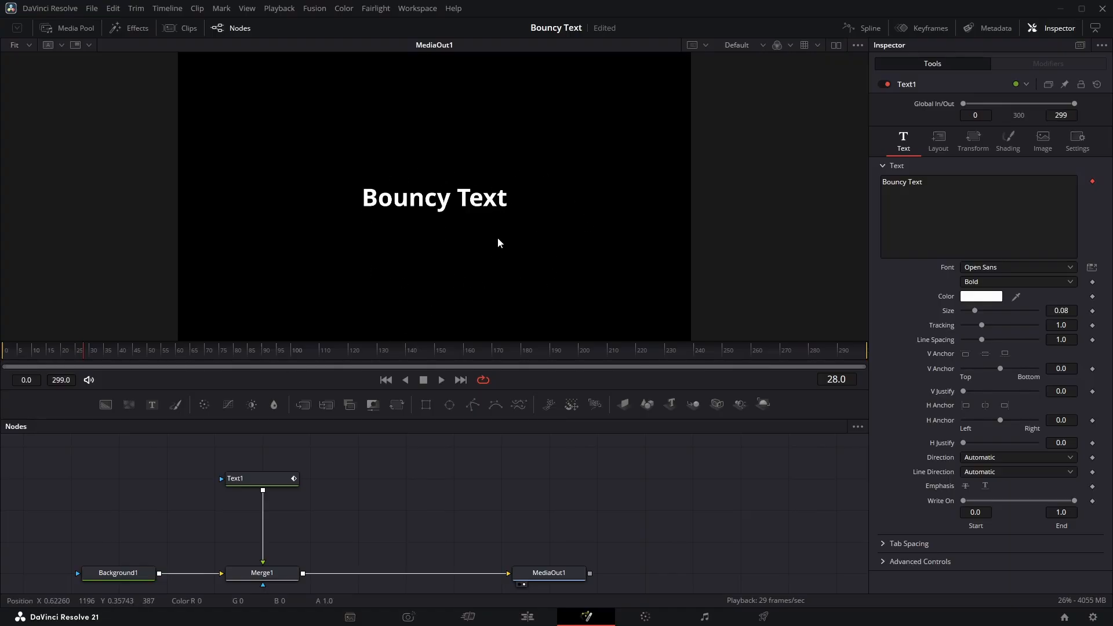
click(3, 351)
key(space)
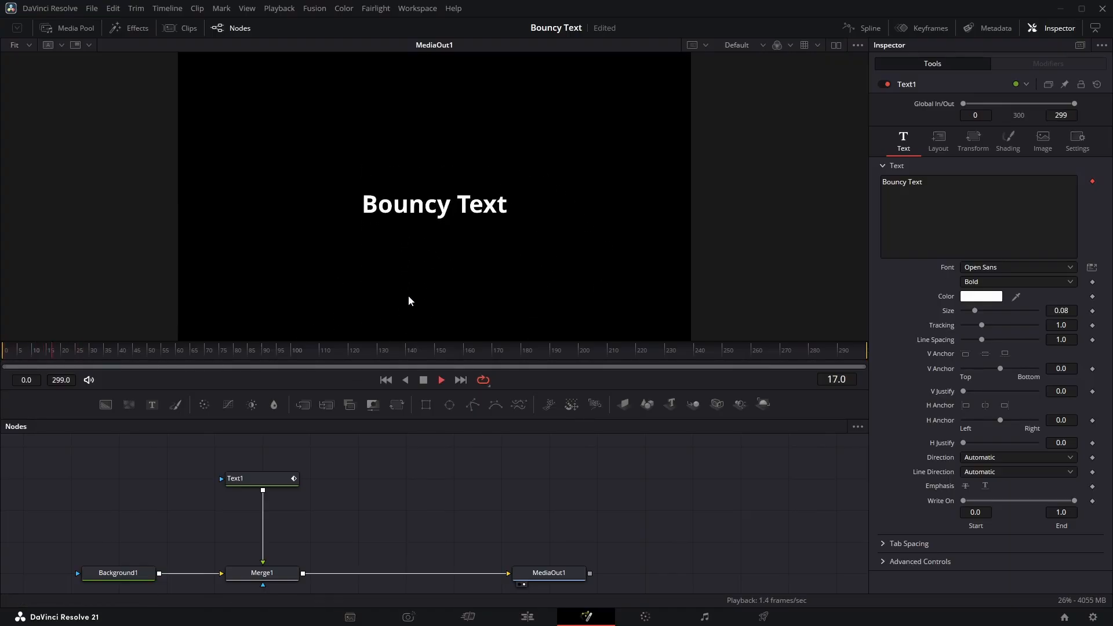
key(space)
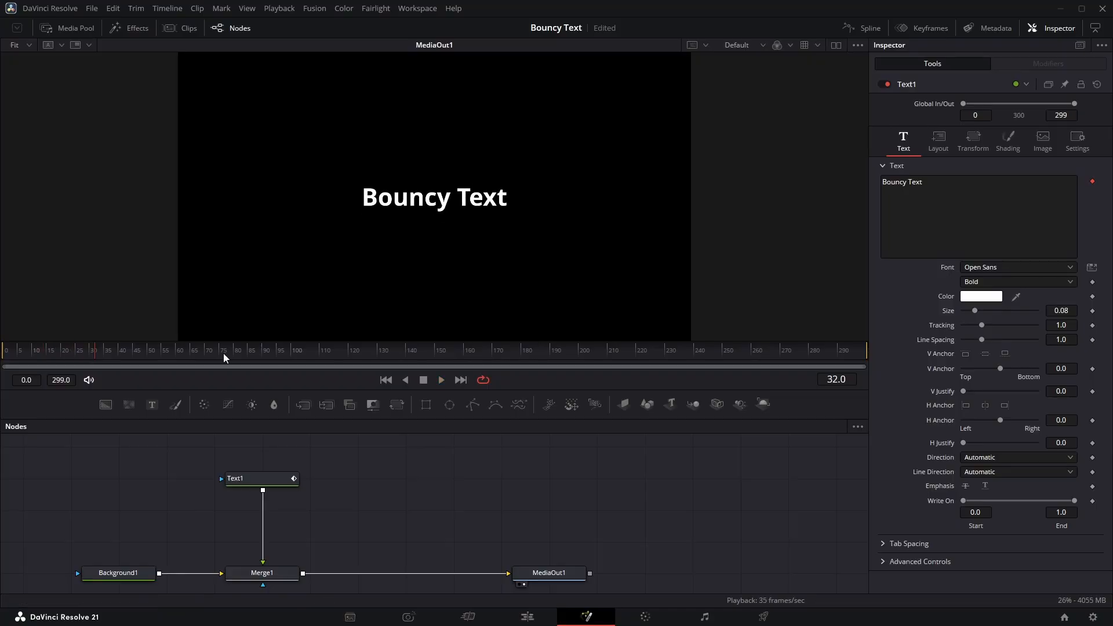
click(4, 350)
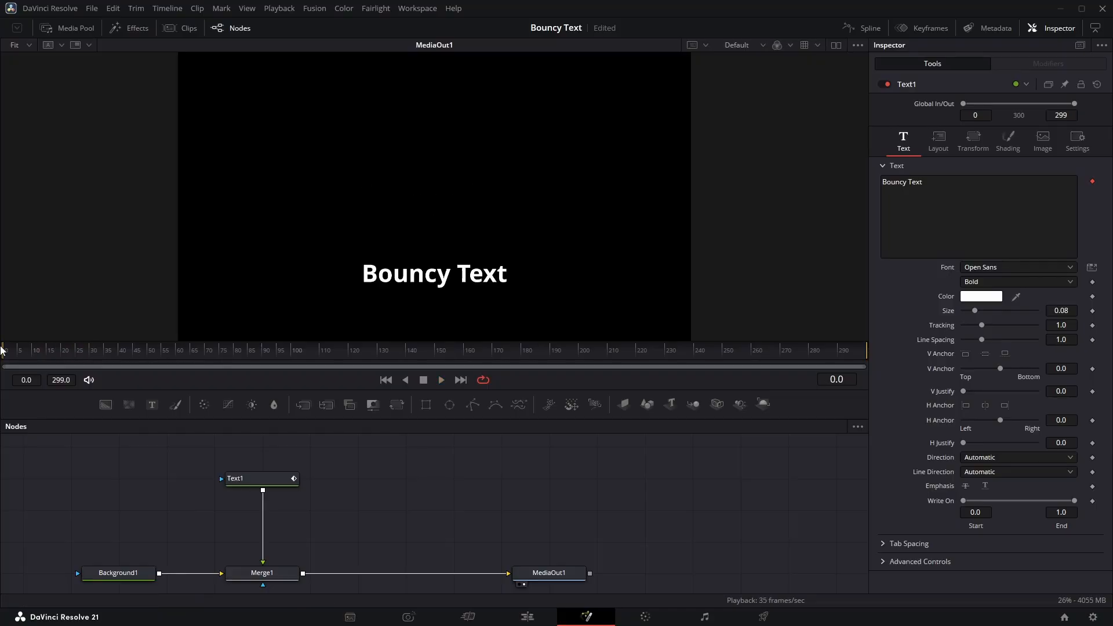
Change the Delay between each character in the timing settings of Text1's Follower modifier.
click(272, 480)
click(1065, 66)
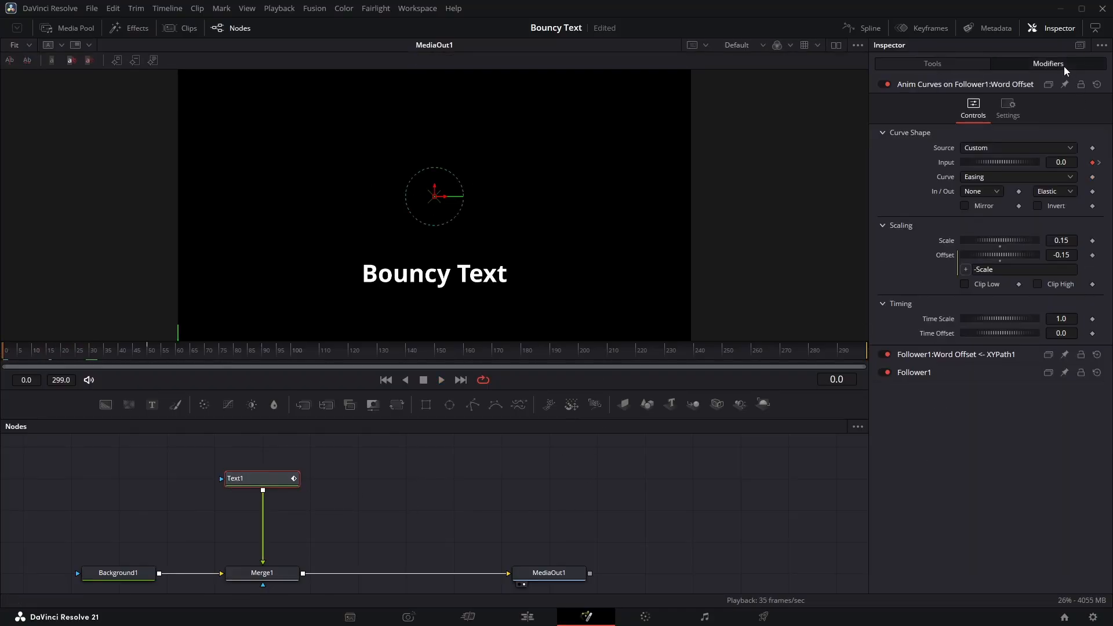
click(930, 377)
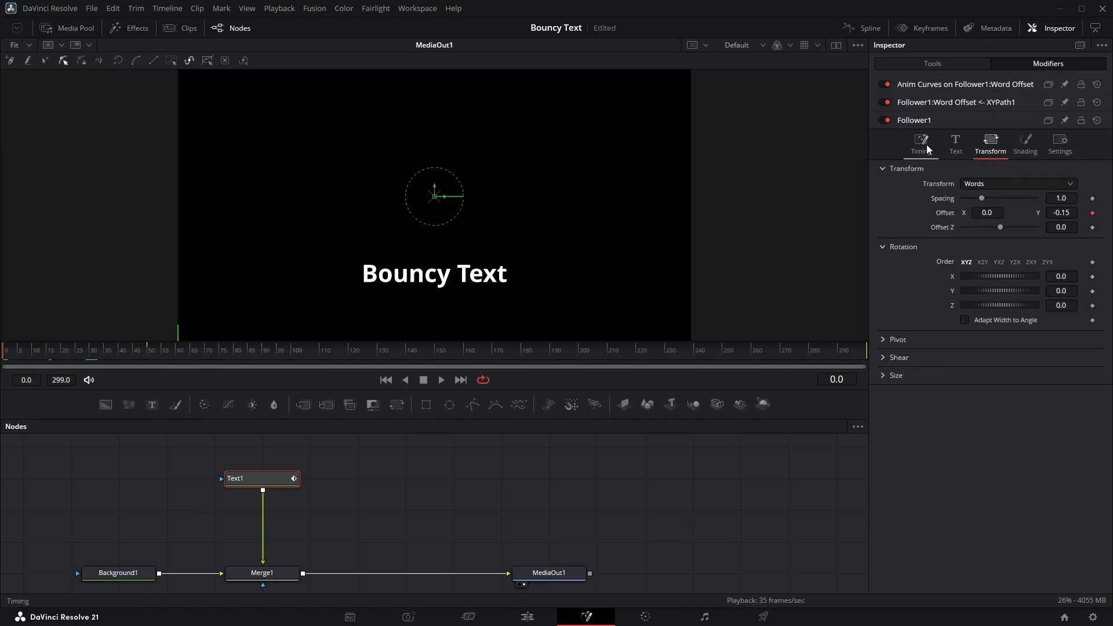
click(924, 148)
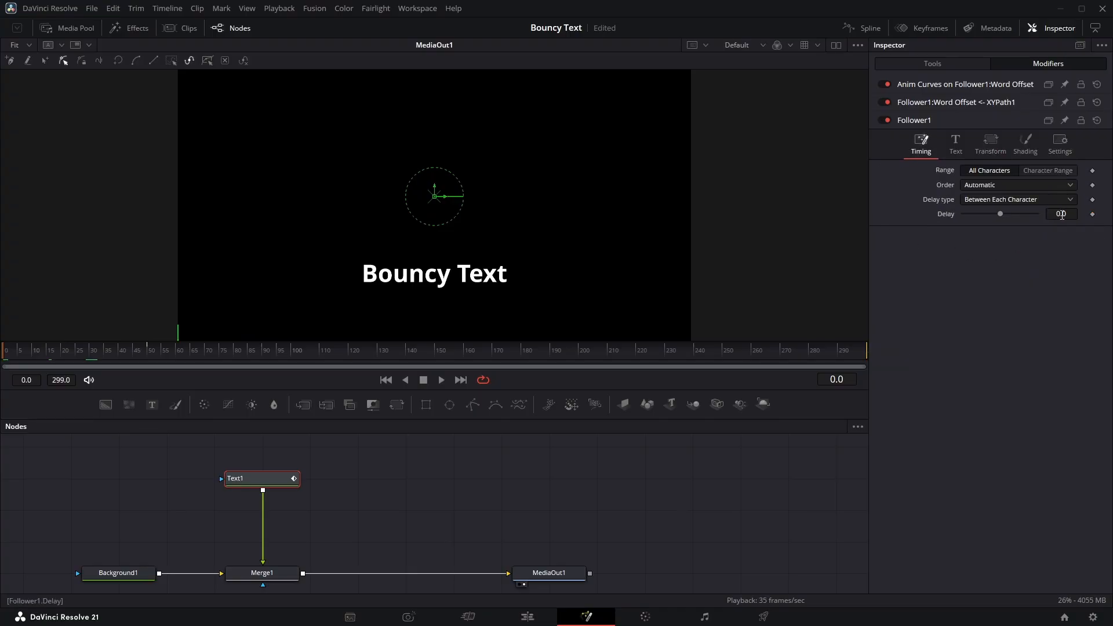
click(1071, 214)
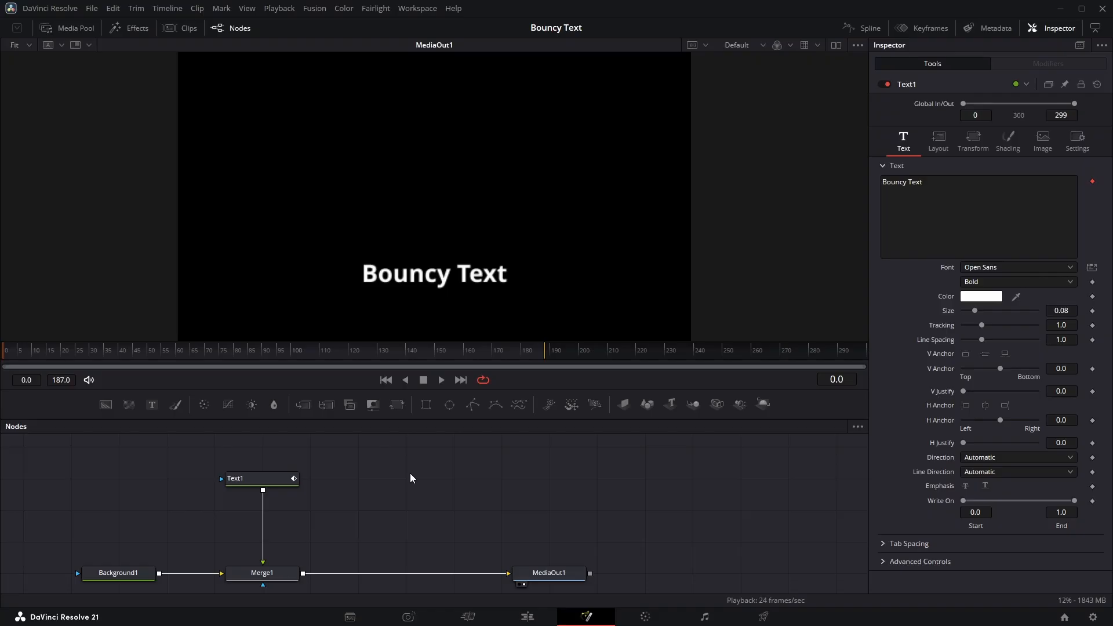
Preview the staggered word animation, scrubbing back from frame 51 to frame 21 and on to frame 0.
key(space)
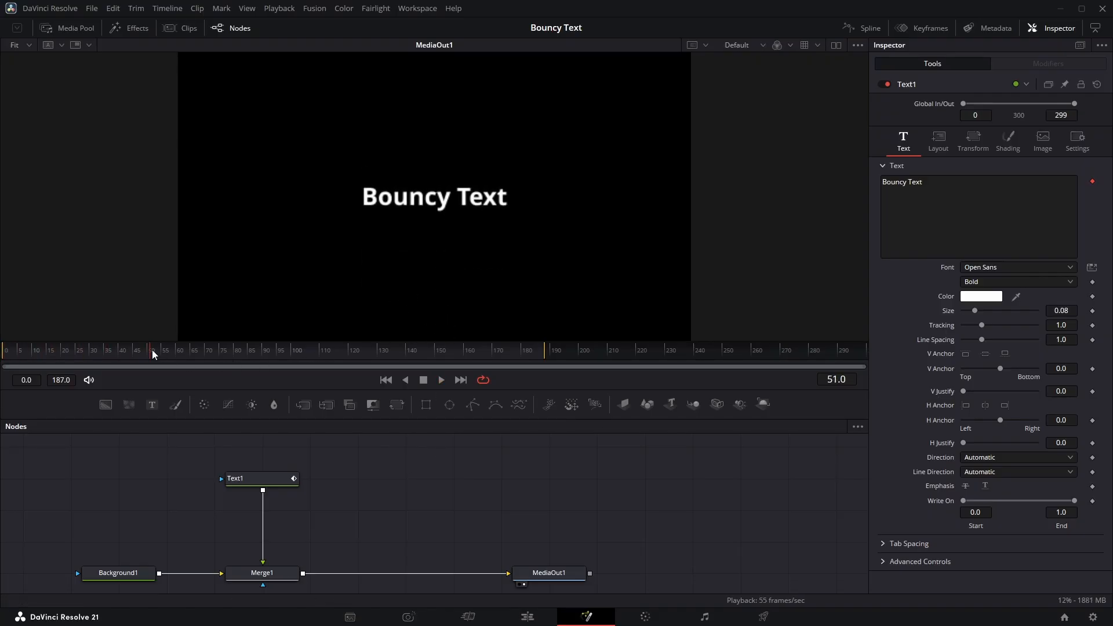
drag(154, 354, 65, 353)
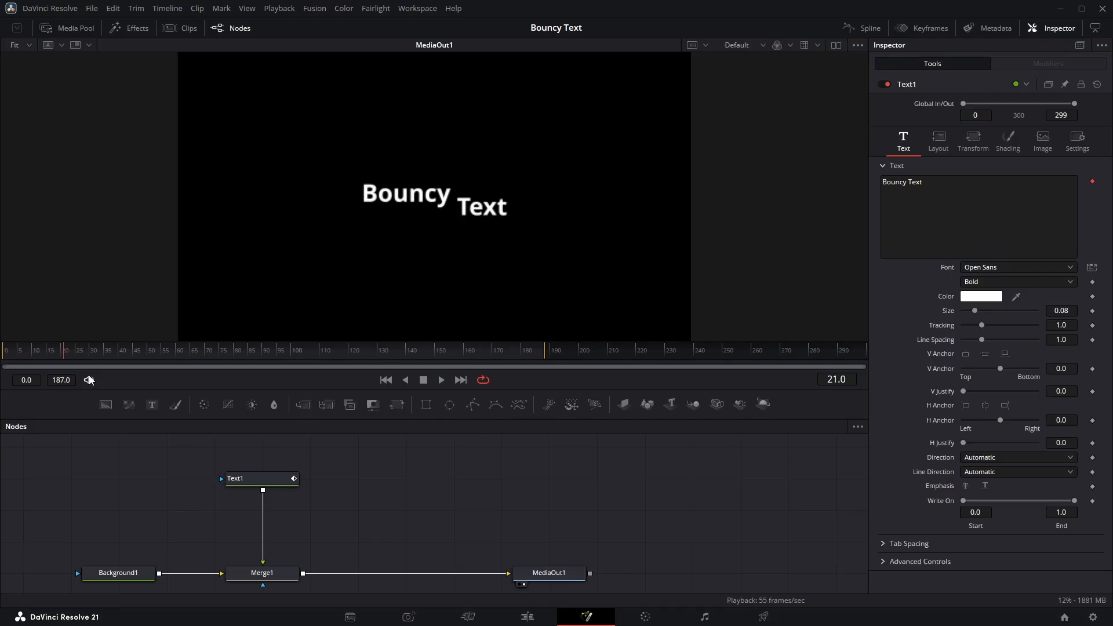
drag(65, 354, 4, 354)
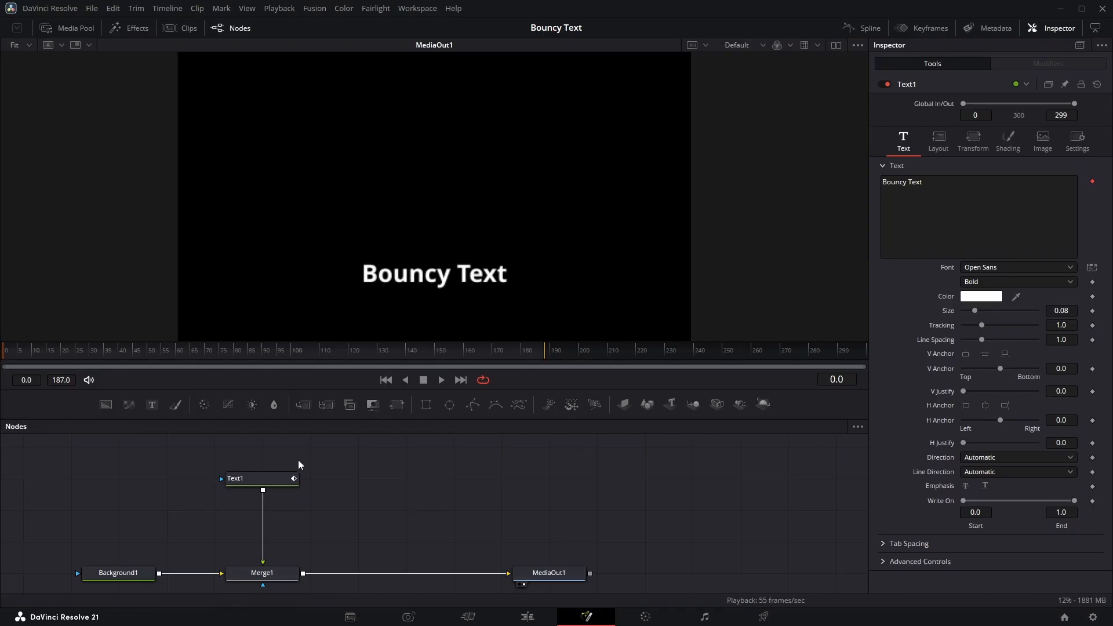
Mask Text1 with an inverted rectangle lowered over the text's starting position, centred at about Y 0.038, and preview the animation.
click(276, 481)
scroll(374, 450, up, 3)
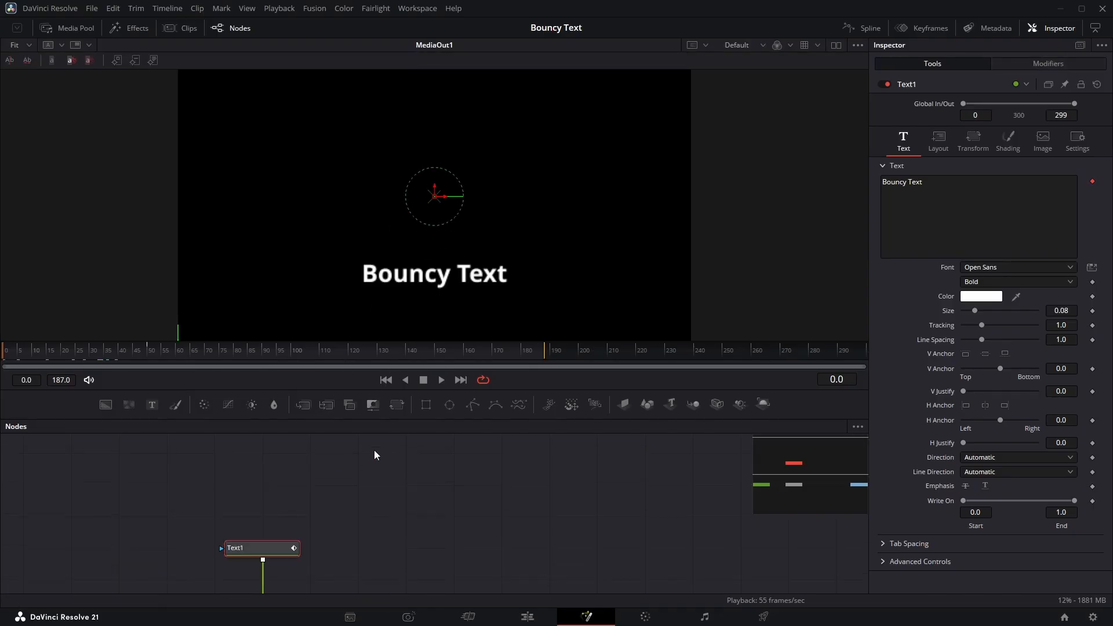
click(427, 406)
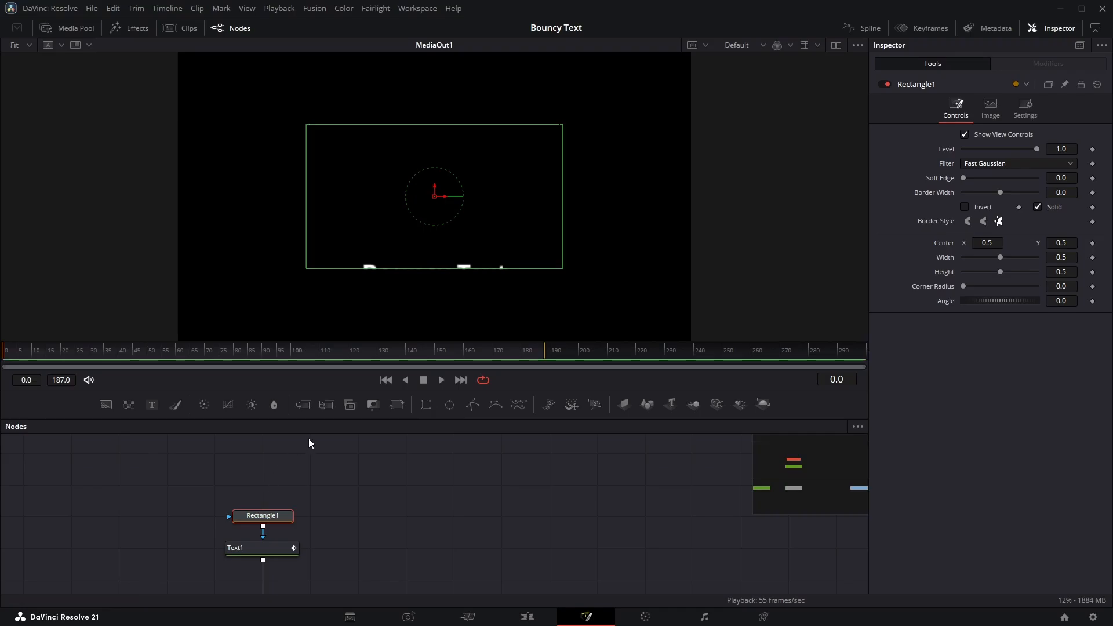
drag(436, 189, 435, 310)
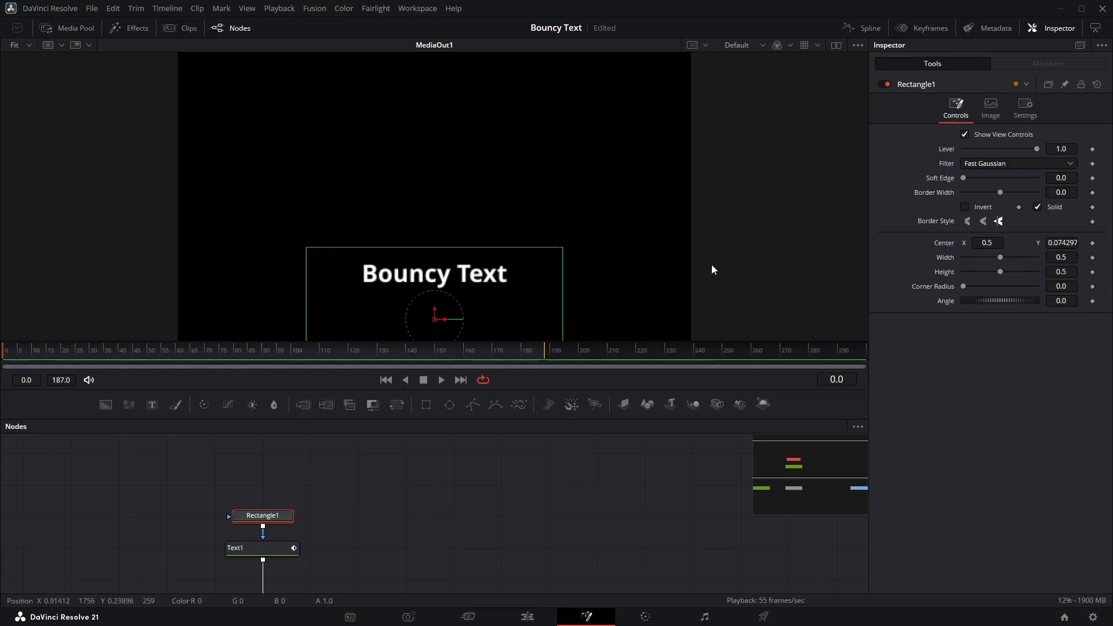
click(965, 207)
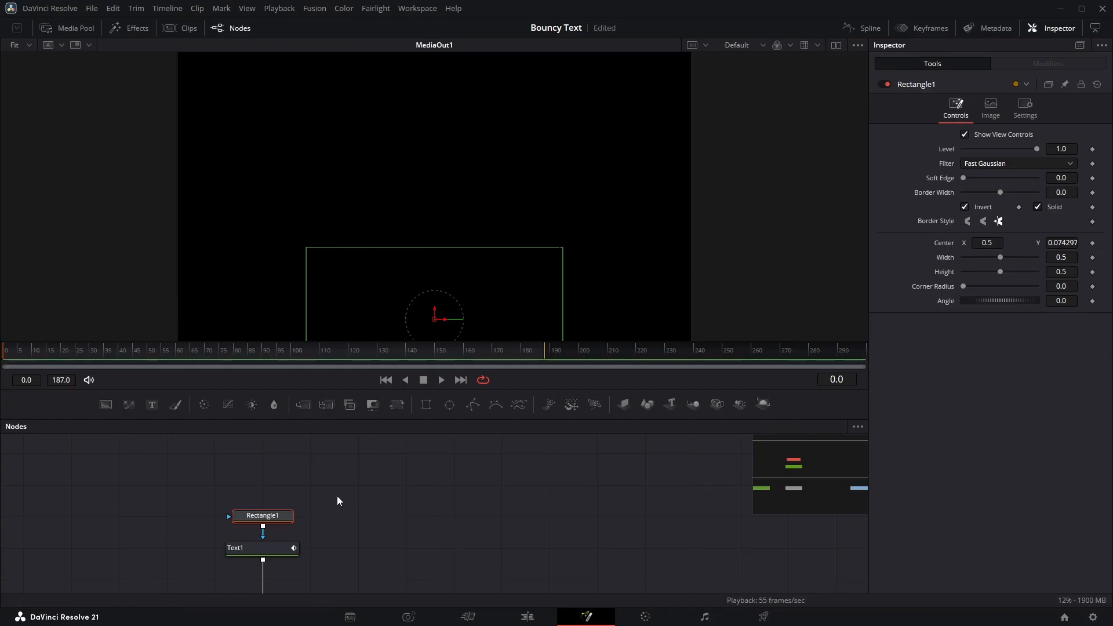
key(space)
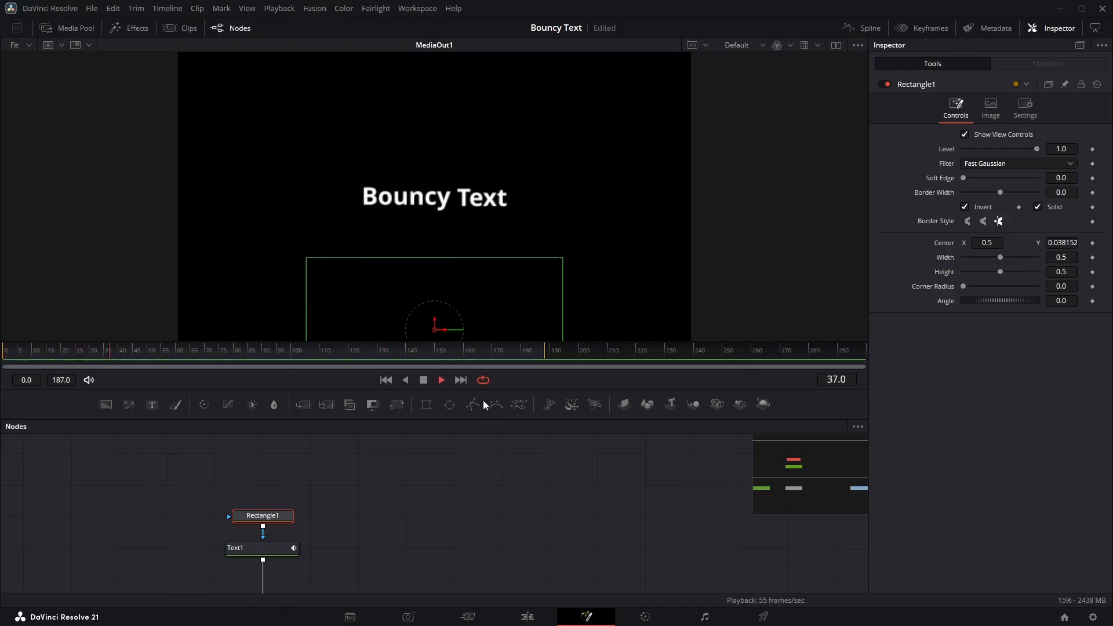
key(space)
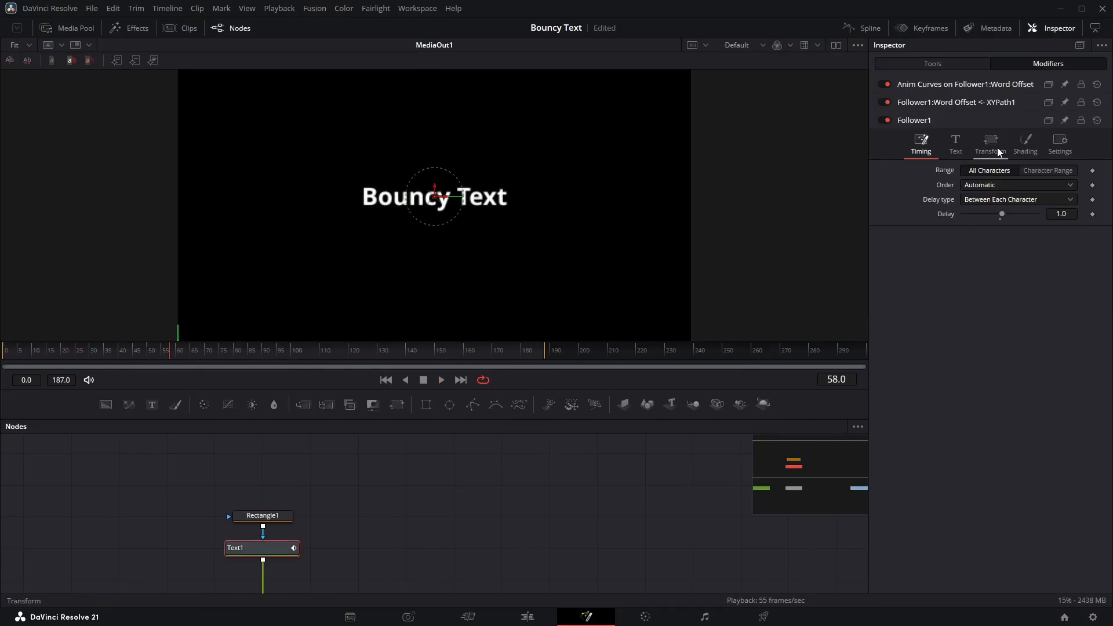
Review which text units Follower1's Transform can act on in Text1's modifier settings.
click(997, 148)
click(1025, 184)
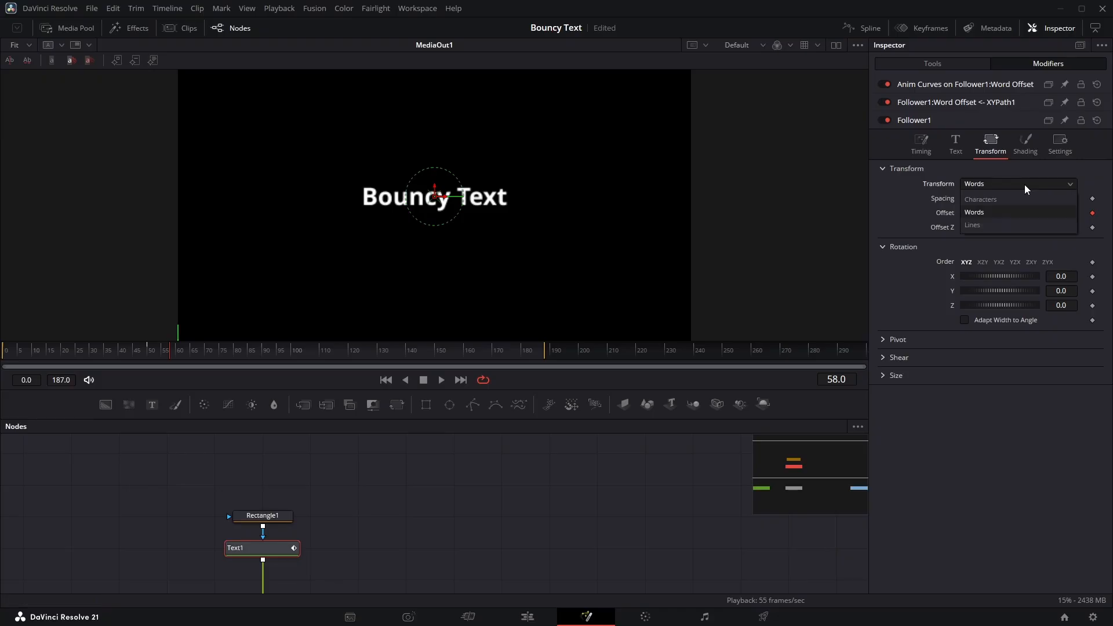
click(903, 189)
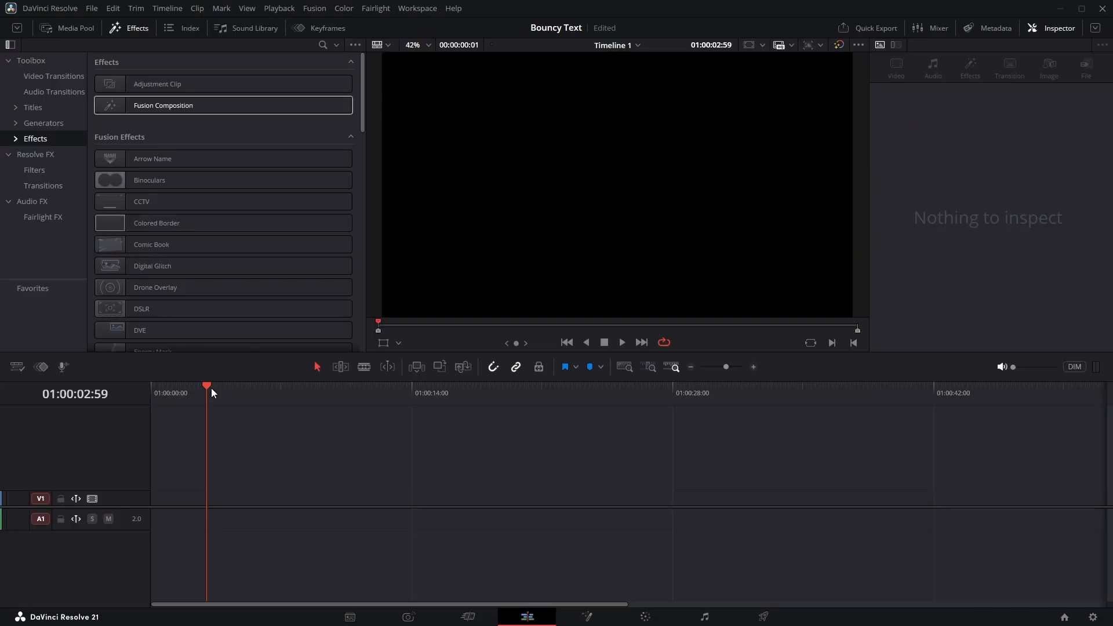
Place a Fusion Composition from the effects on video track V1 and open that clip in Fusion.
drag(179, 107, 248, 501)
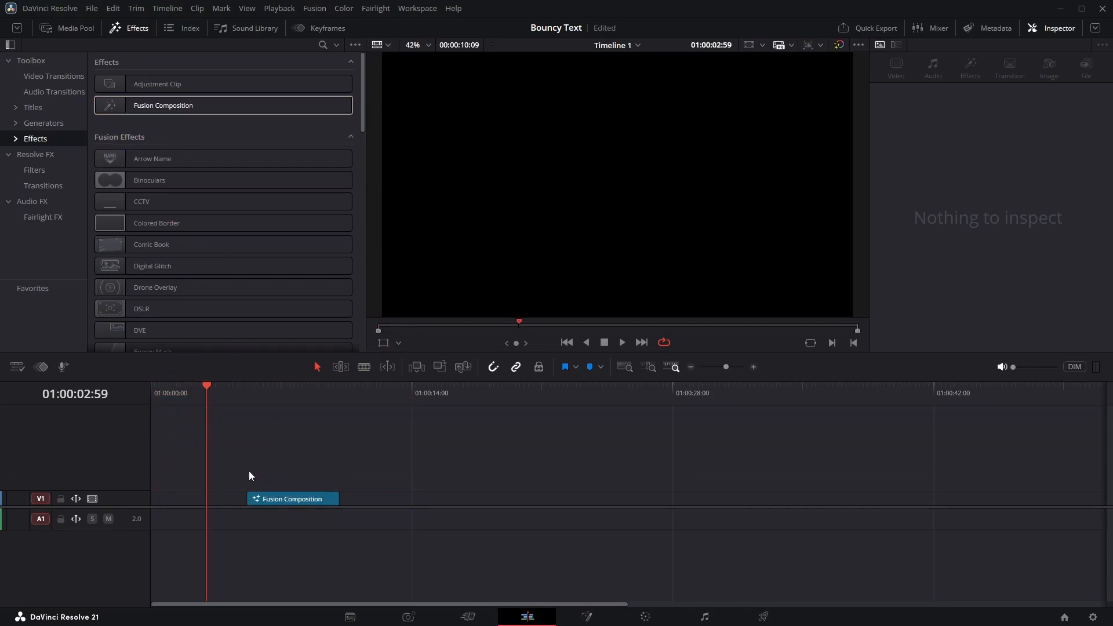
right_click(290, 503)
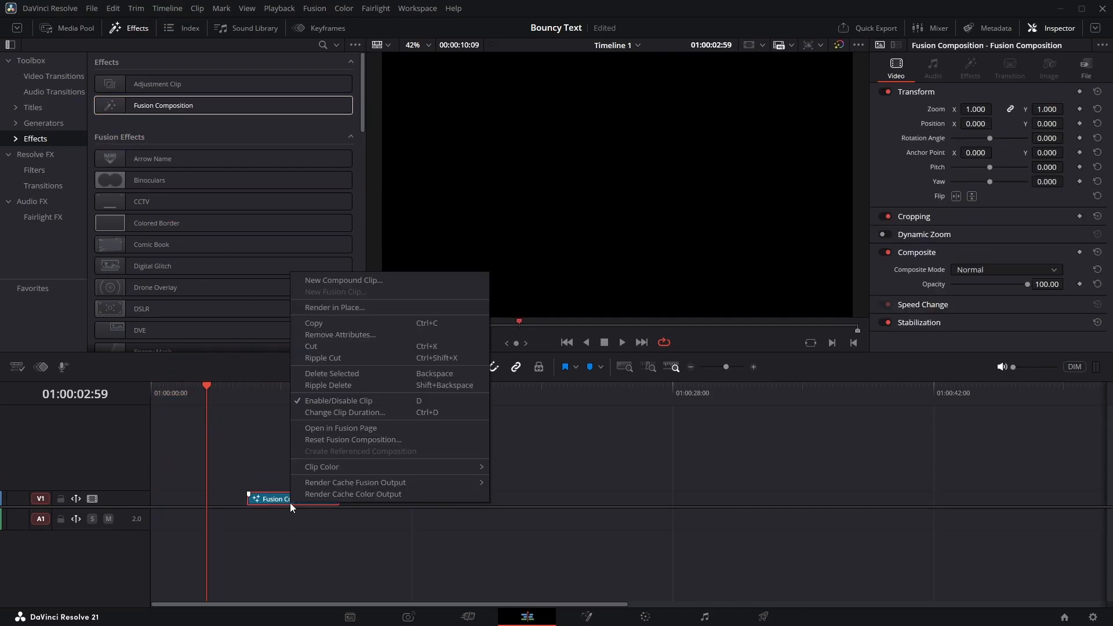
click(350, 431)
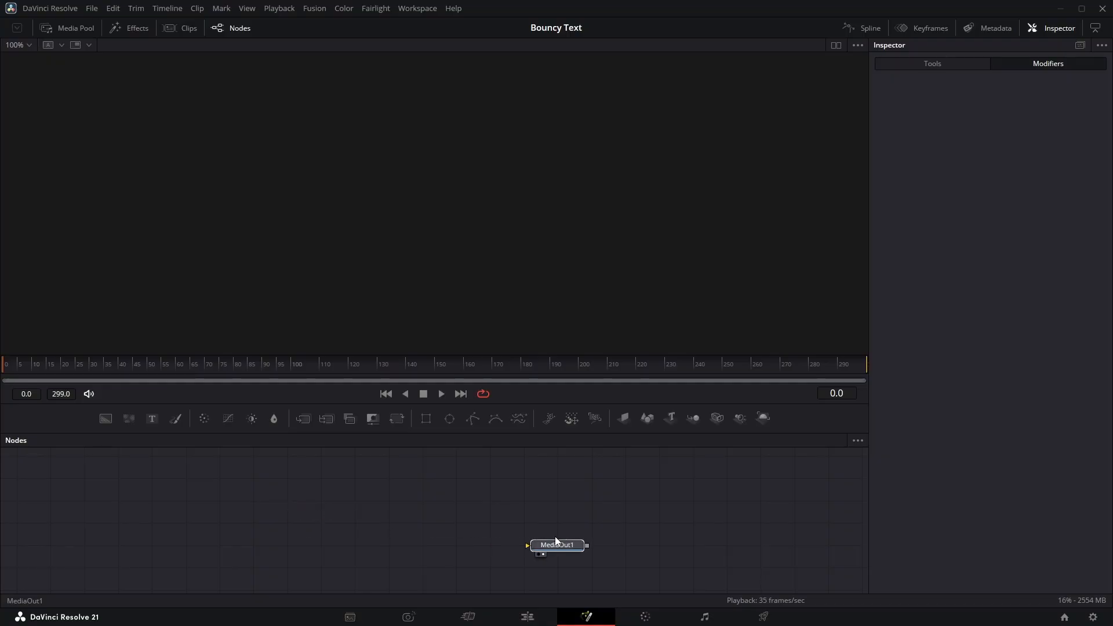
Connect a Background to MediaOut1, merge a Text+ node over it and set its text to "Word By Word".
drag(105, 419, 529, 546)
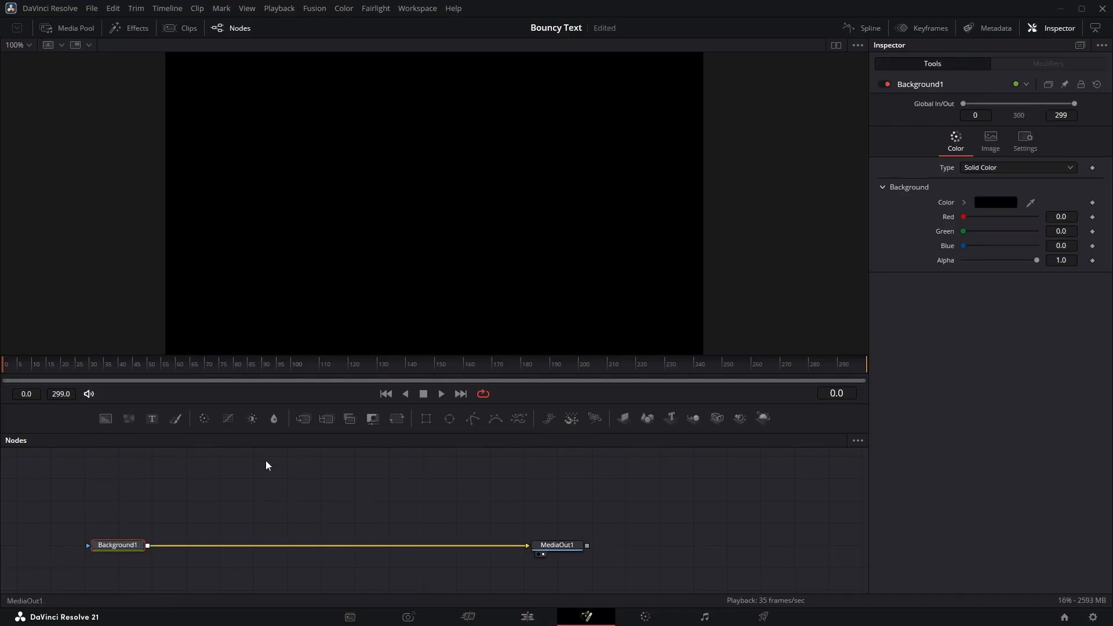
mouse_move(152, 419)
mouse_down()
mouse_move(148, 440)
mouse_move(259, 475)
mouse_move(288, 509)
mouse_move(149, 545)
mouse_up()
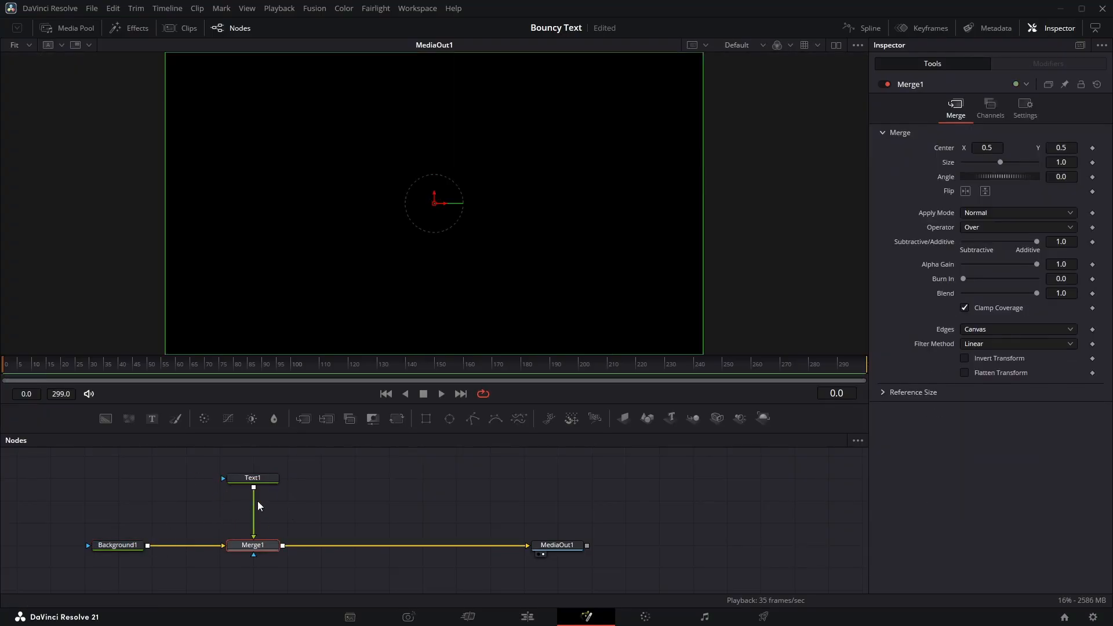
click(253, 481)
click(955, 209)
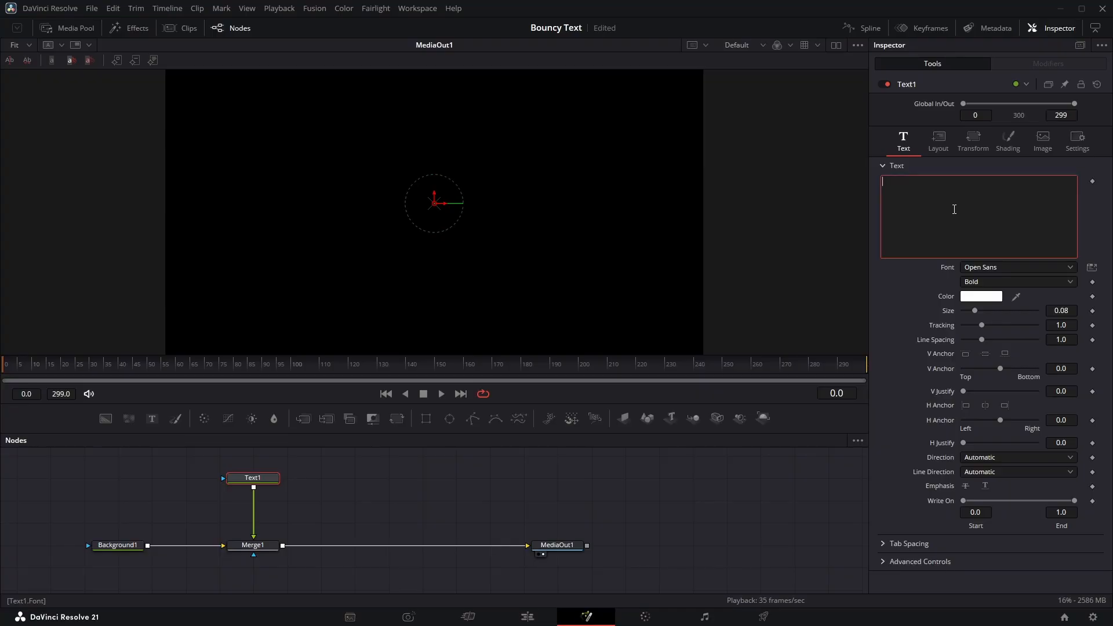
text(Word By Word)
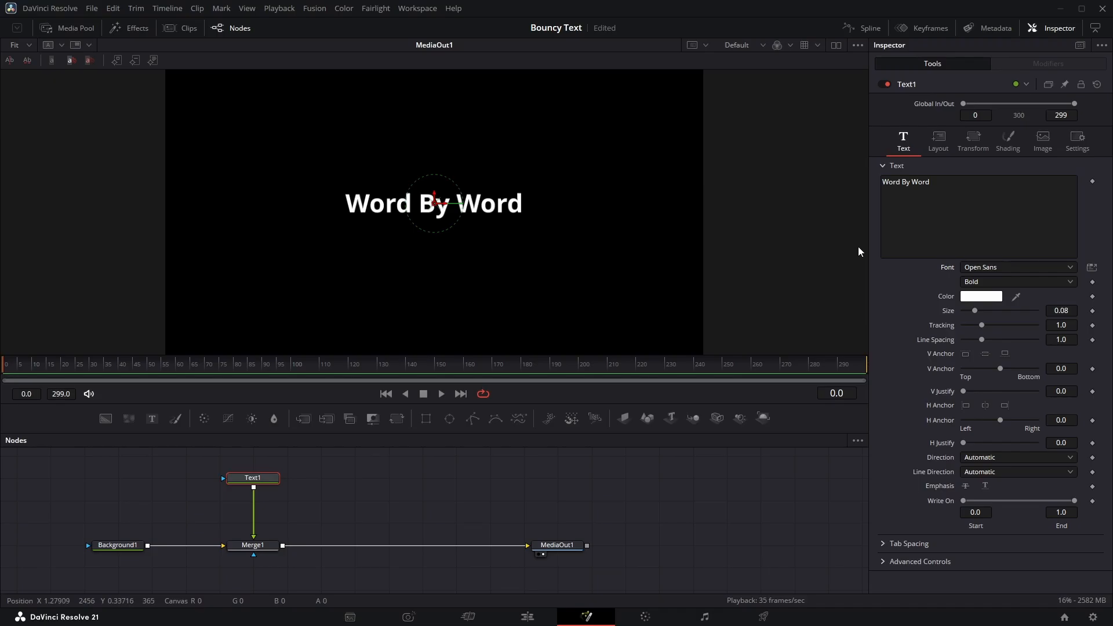
Apply a Follower modifier to the "Word By Word" text and set its Transform to Words.
right_click(960, 195)
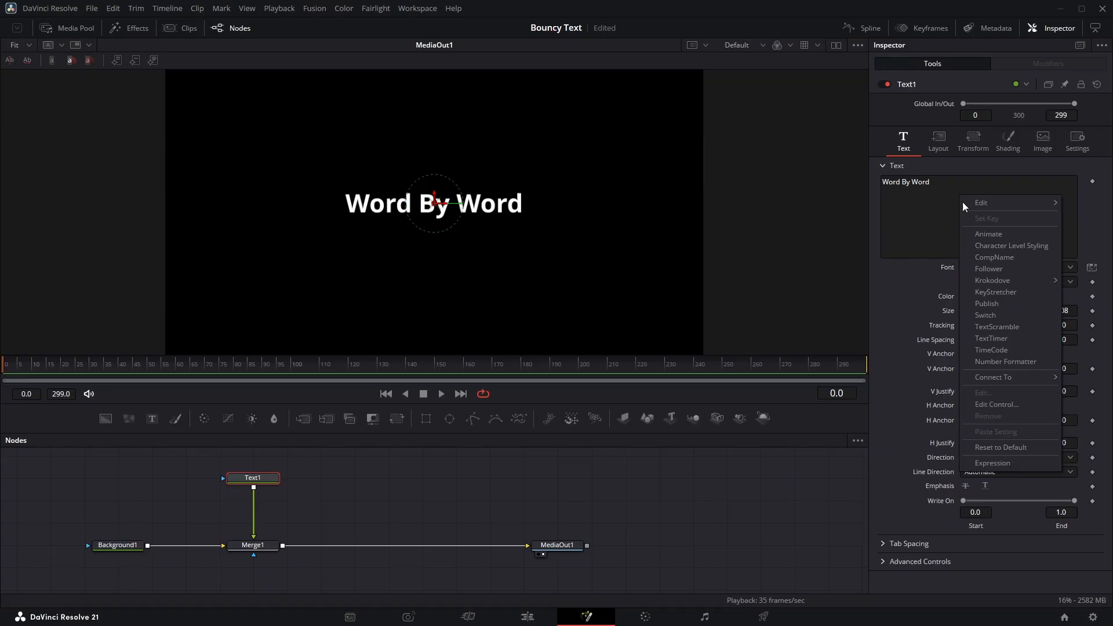
click(990, 270)
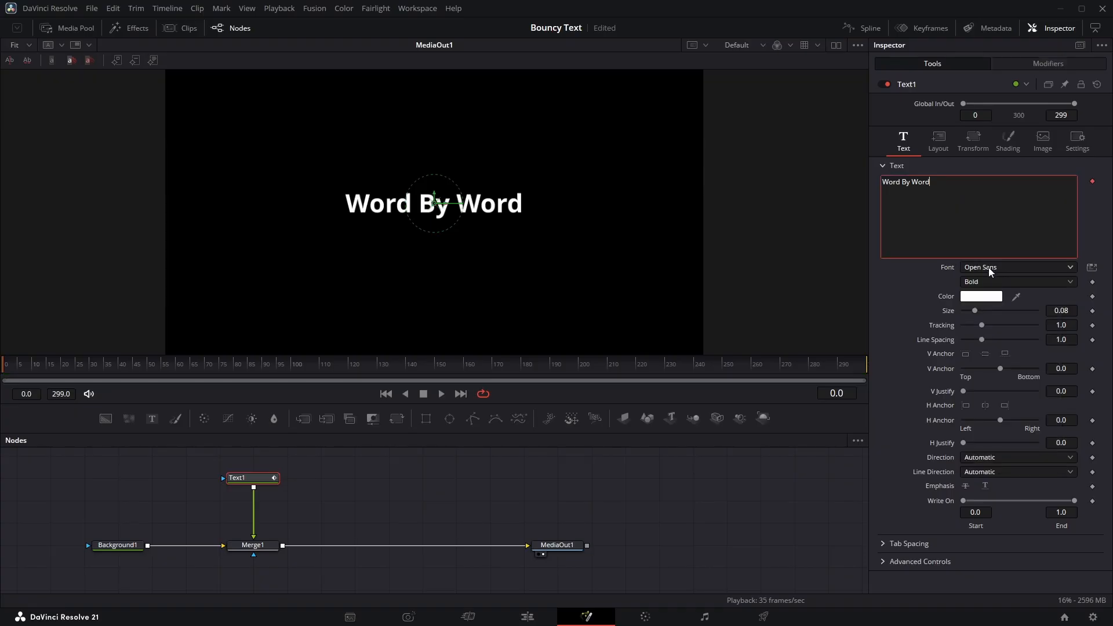
click(1034, 65)
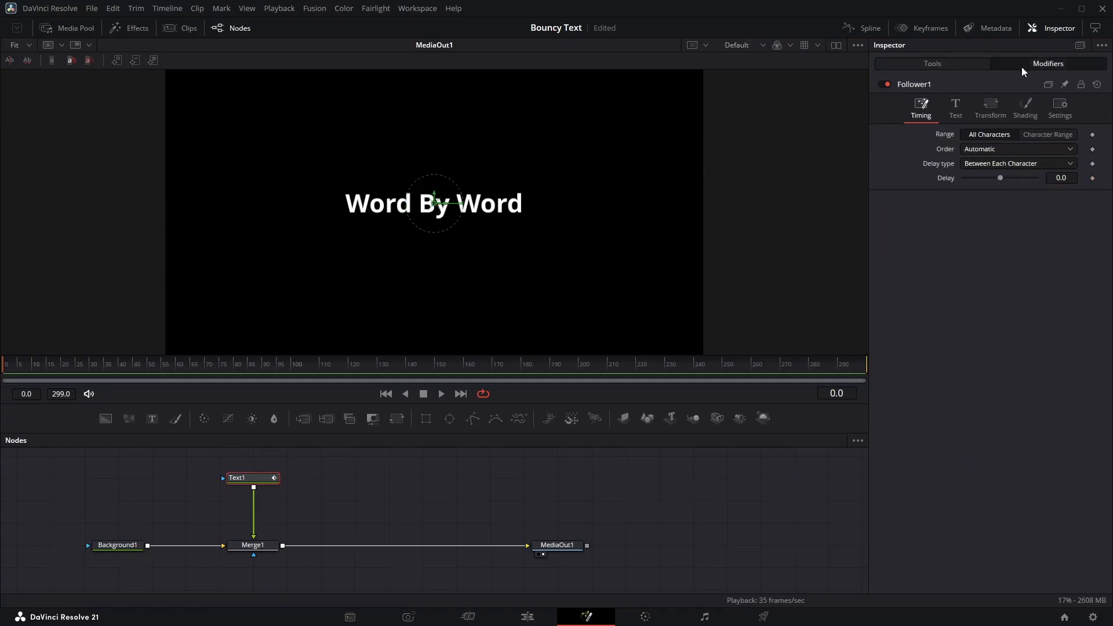
click(991, 110)
click(980, 149)
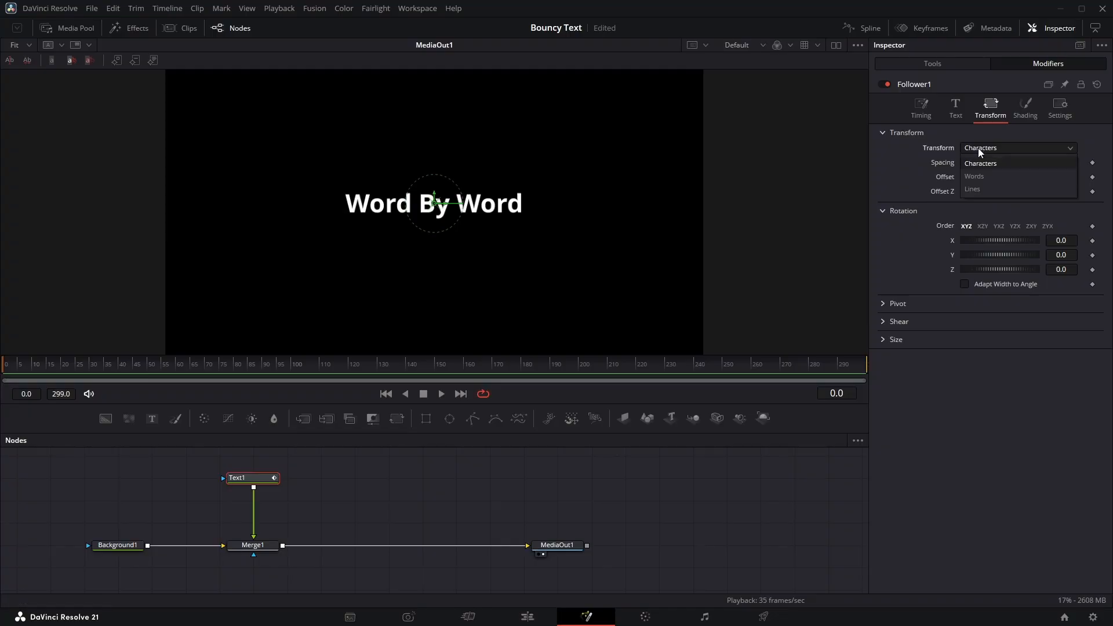
click(980, 177)
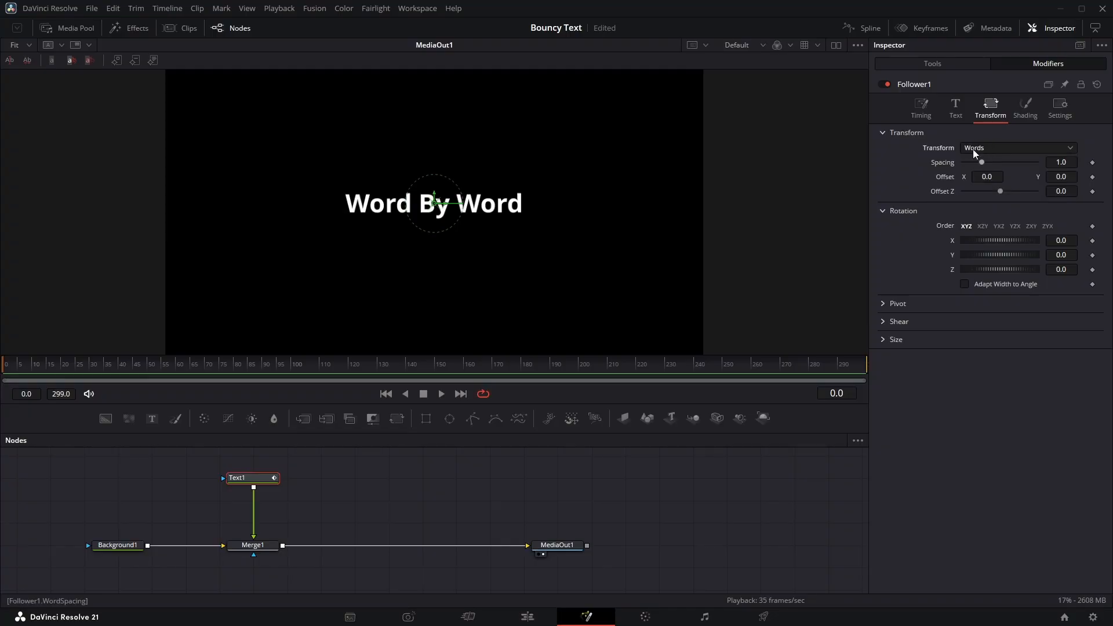
Keyframe the Follower's word Offset from below centre at frame 0 to its centred position at frame 20, and preview the motion.
click(1093, 178)
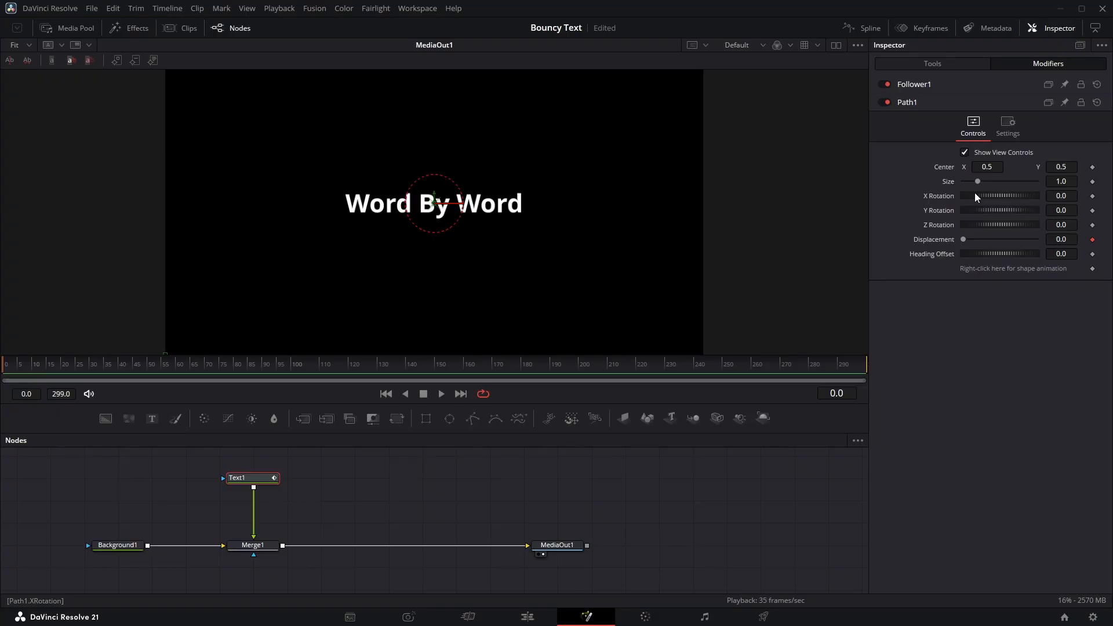
click(923, 86)
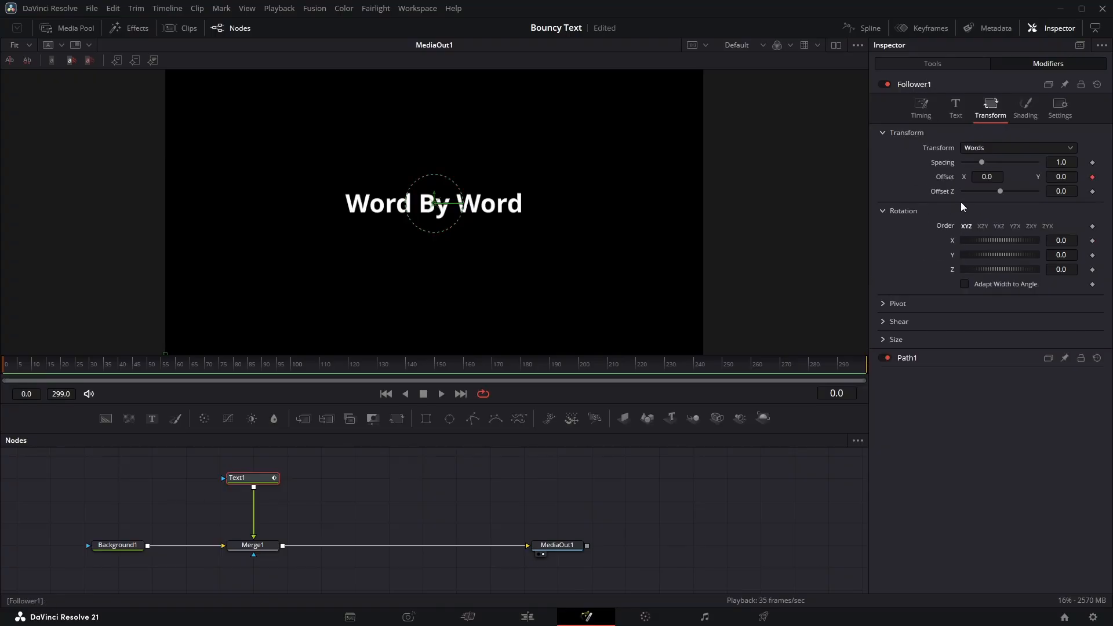
click(64, 363)
click(1093, 177)
click(1088, 179)
drag(1072, 177, 992, 177)
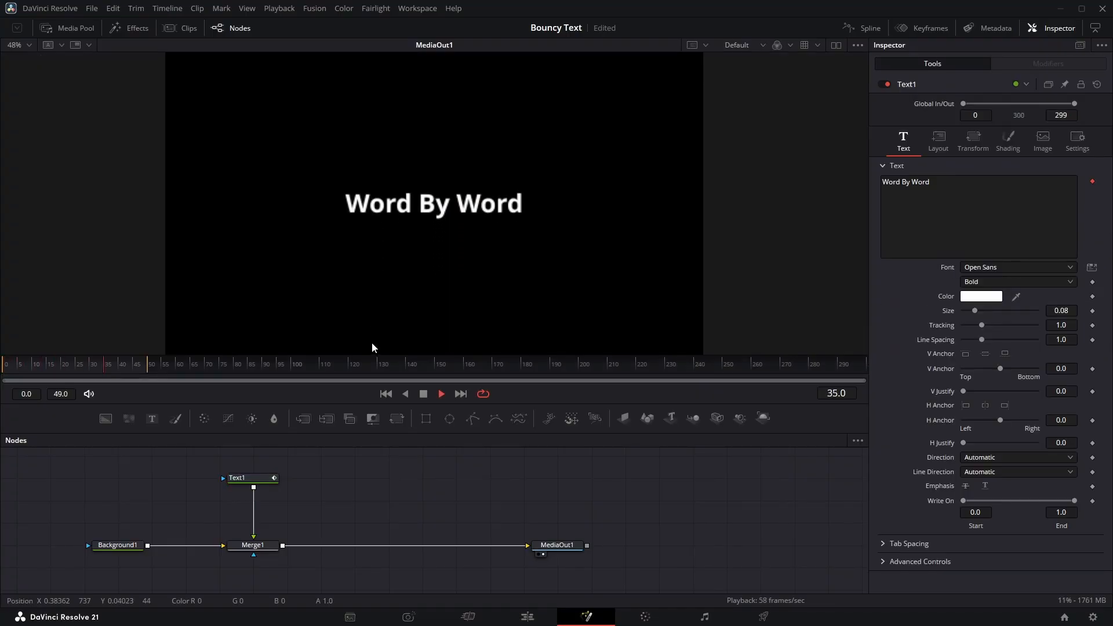
key(space)
Save the project and choose Quarter as the Timeline Playback Resolution.
key(ctrl+s)
click(278, 10)
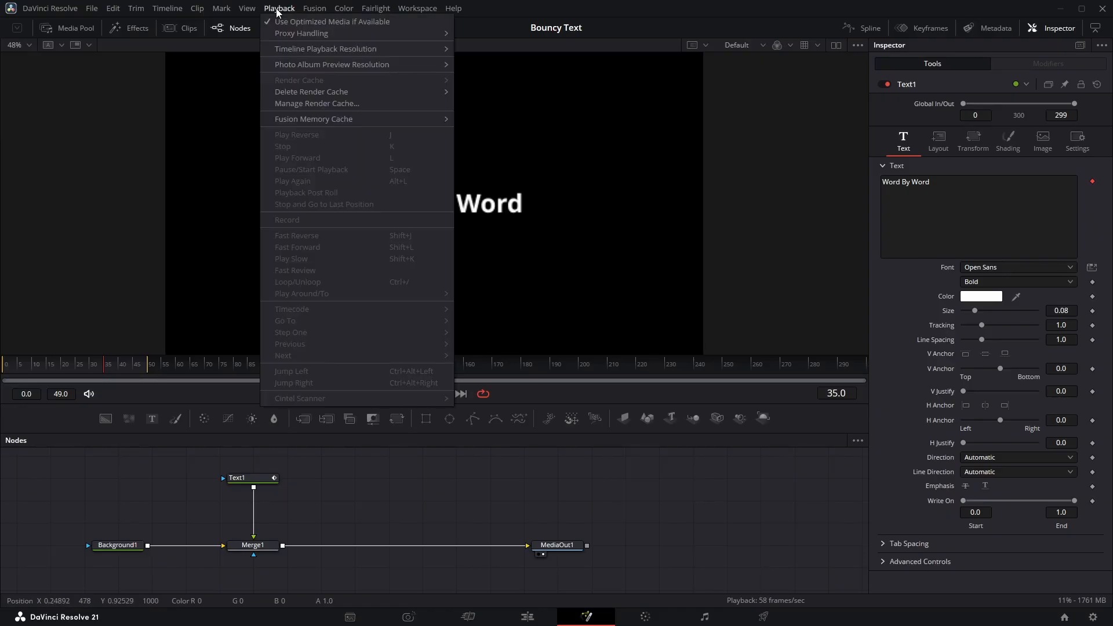
mouse_move(332, 51)
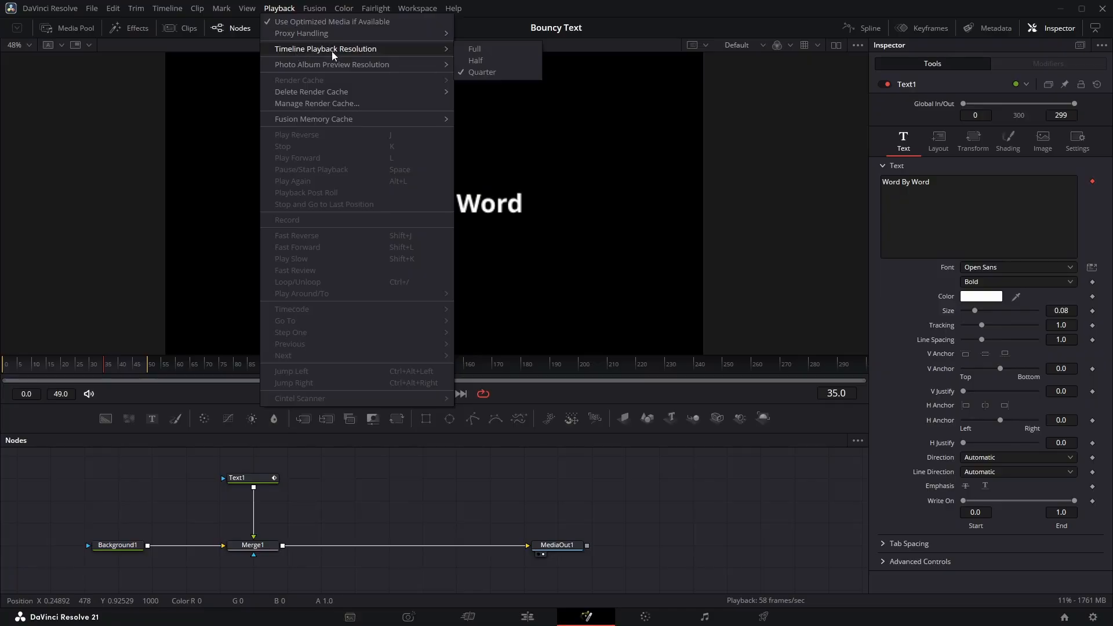
click(483, 73)
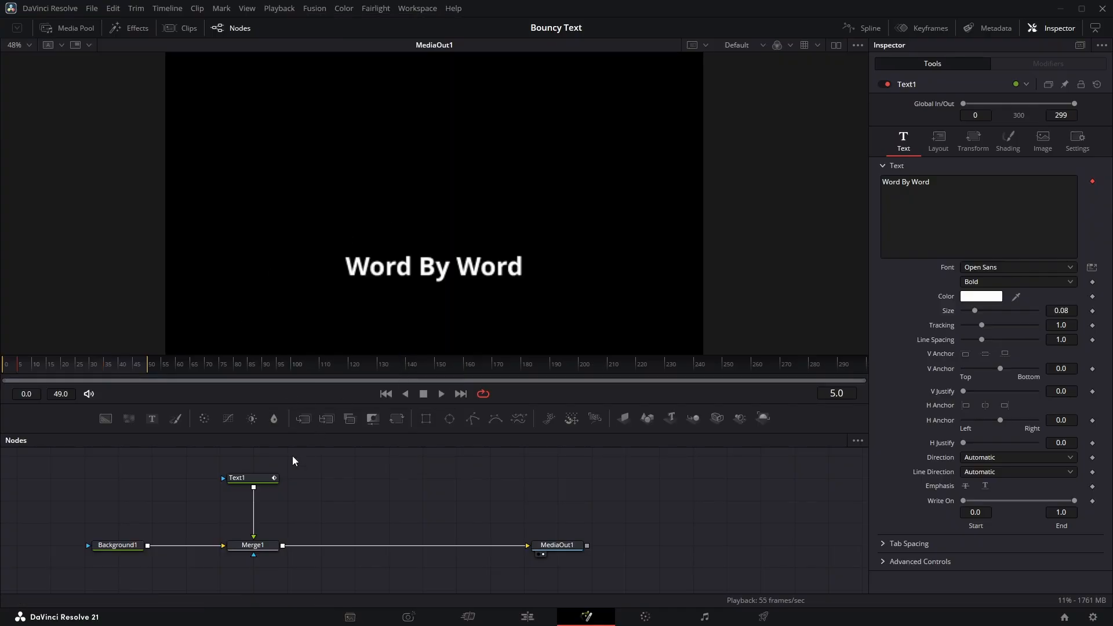
Change the Delay between each character in Follower1's timing, preview the animation and return to frame 0.
click(244, 476)
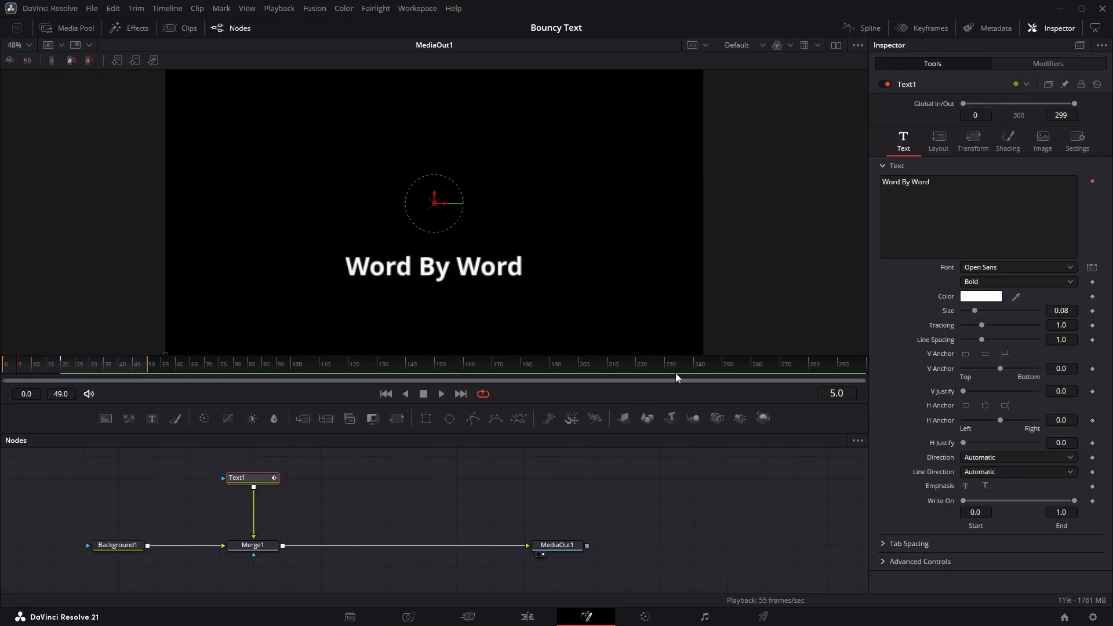
click(1041, 63)
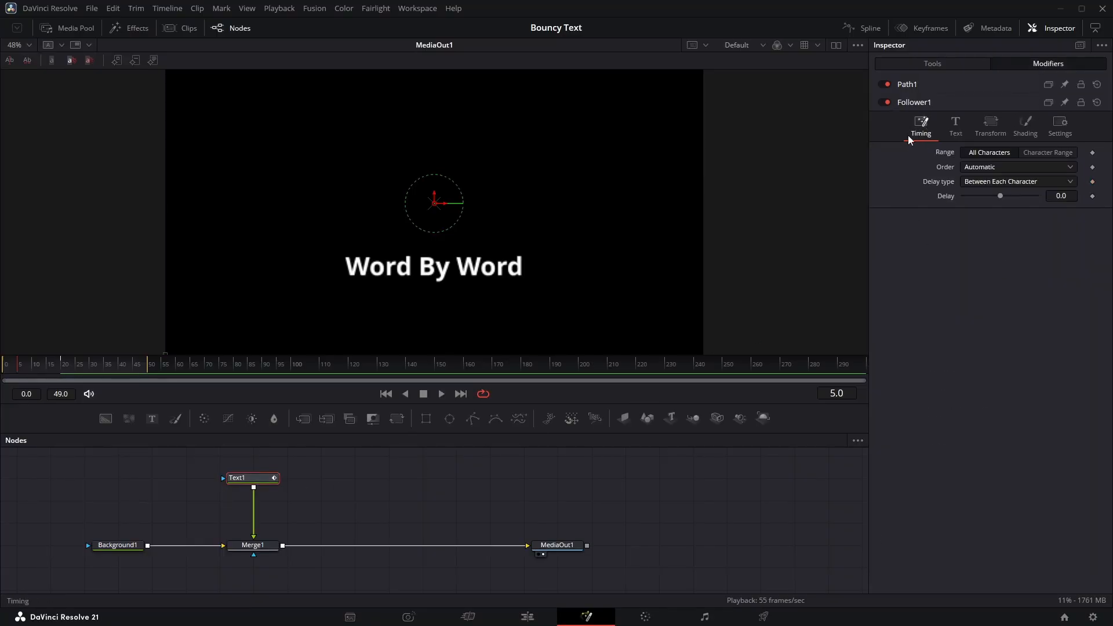
click(1063, 196)
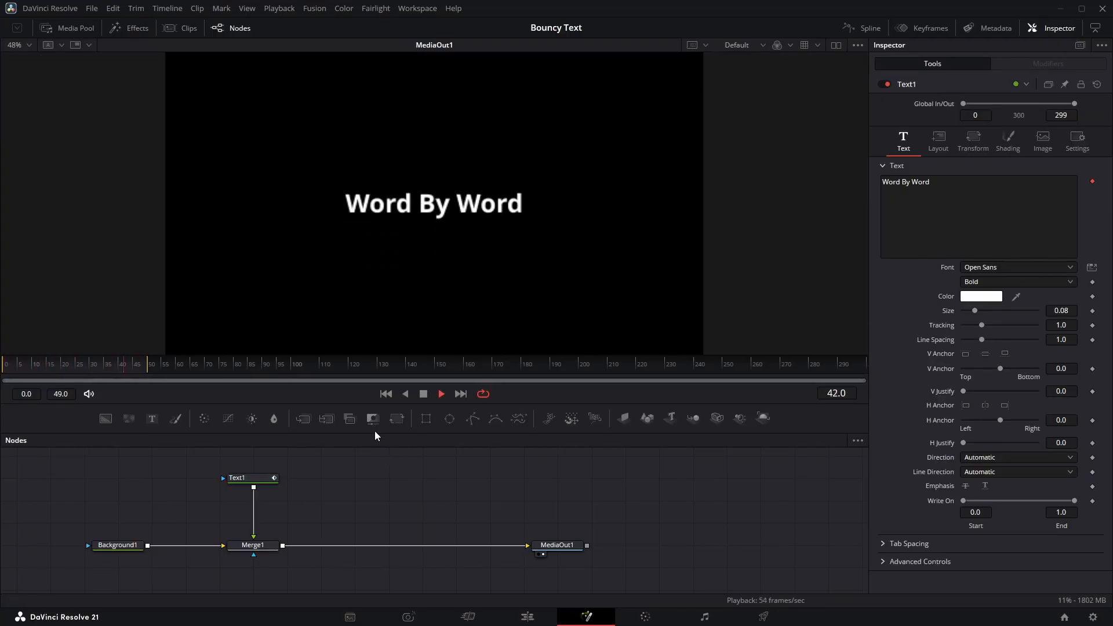
click(5, 368)
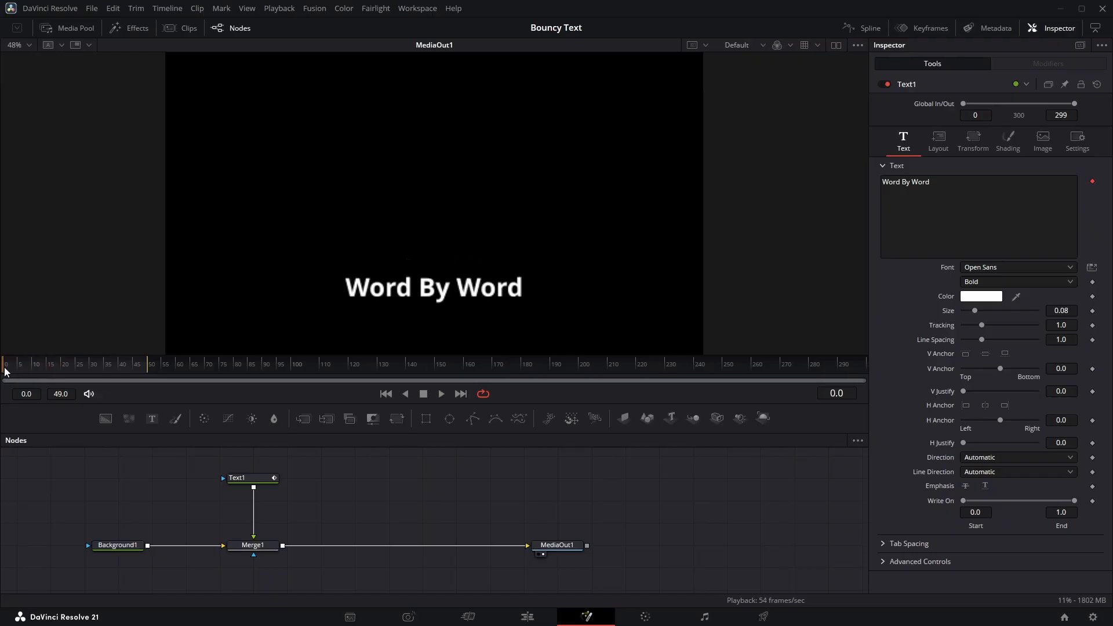
Show Text1's Displacement curve in the Spline editor and fit it to the view.
click(864, 28)
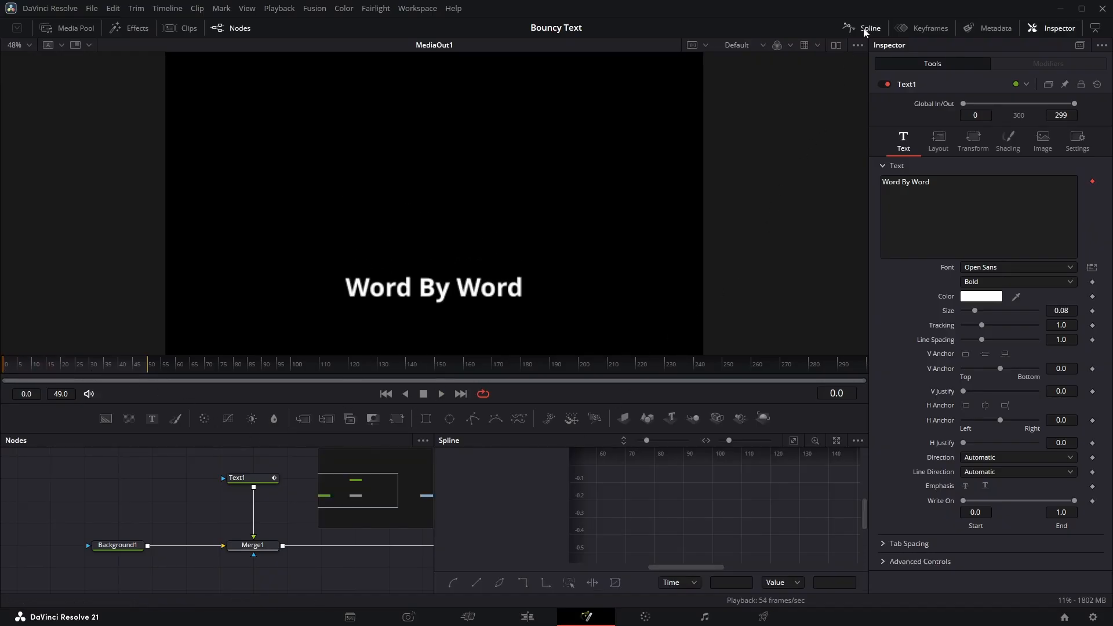
click(254, 478)
click(453, 471)
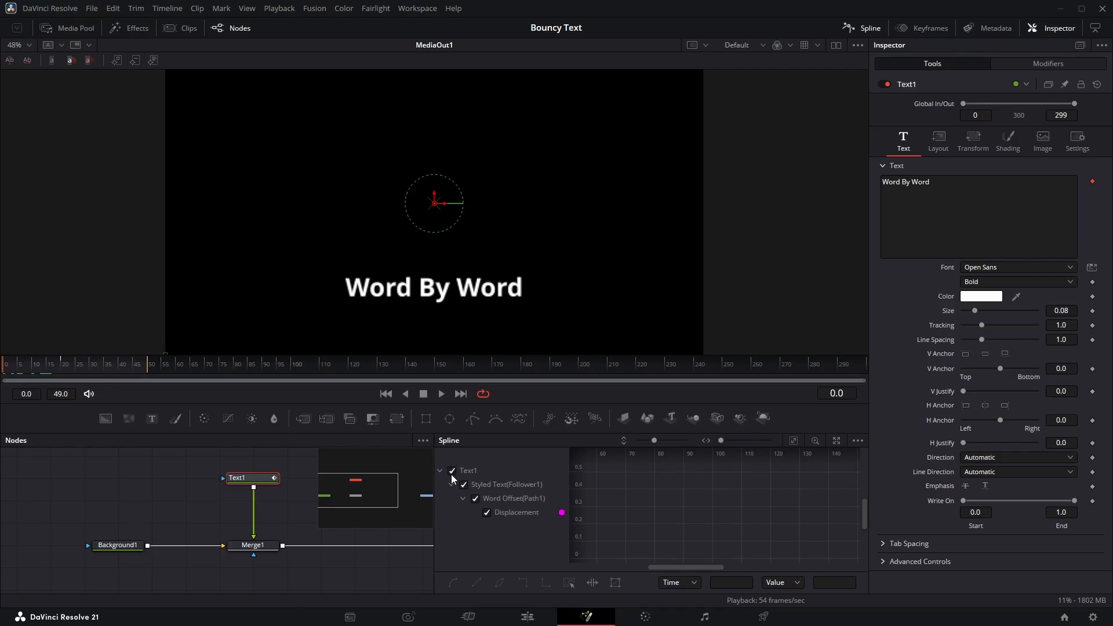
click(793, 440)
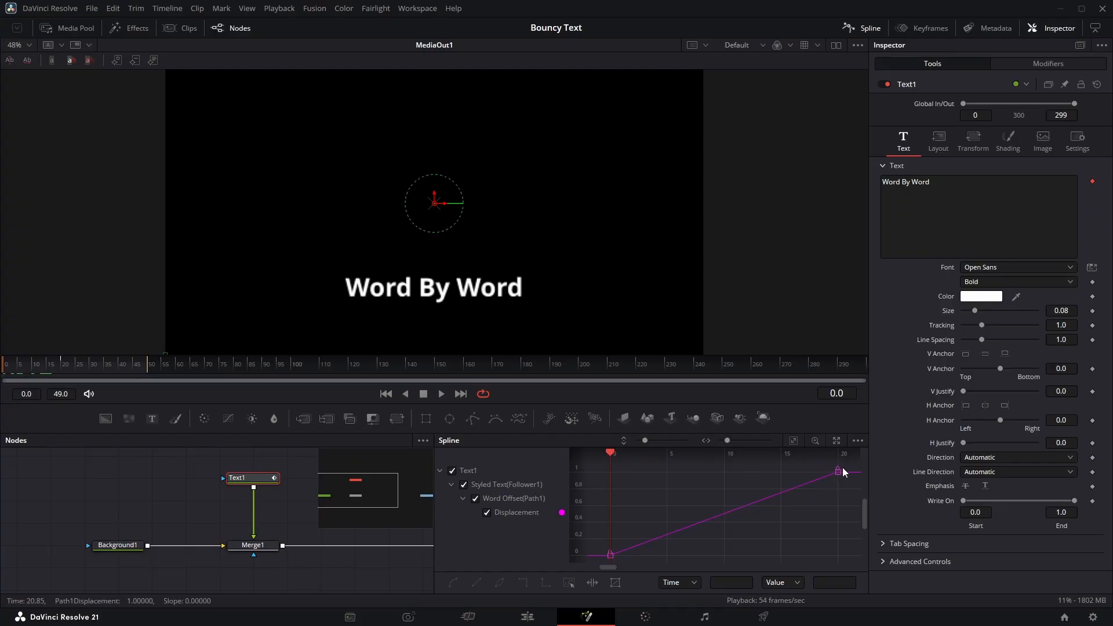
Apply Out Cubic easing to both Displacement keyframes, close the Spline editor and preview the word animation.
drag(847, 467, 585, 587)
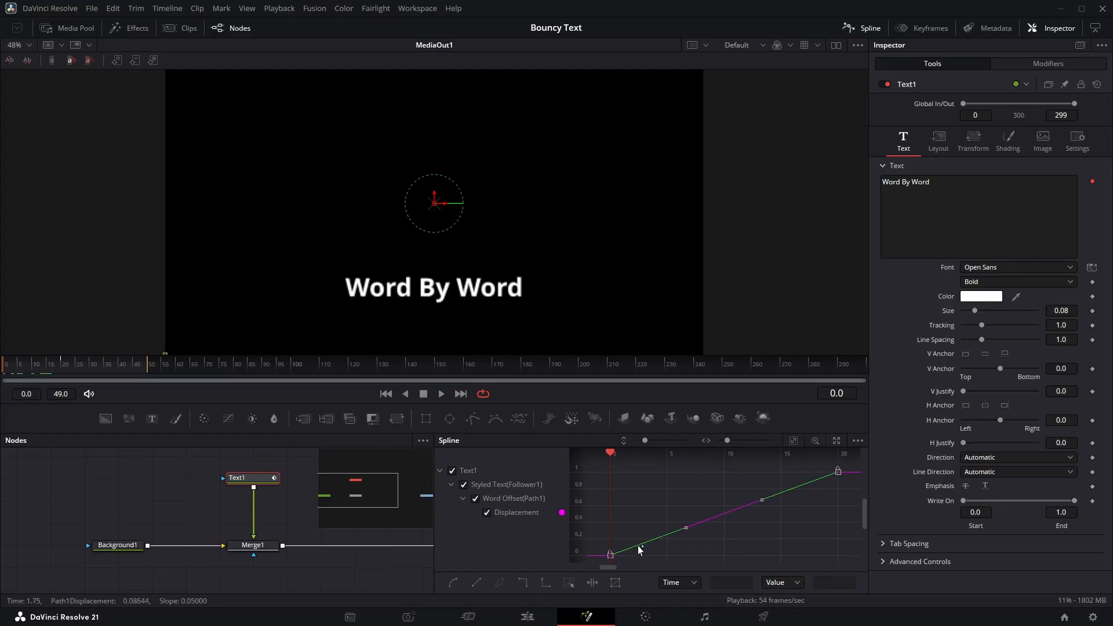
right_click(665, 500)
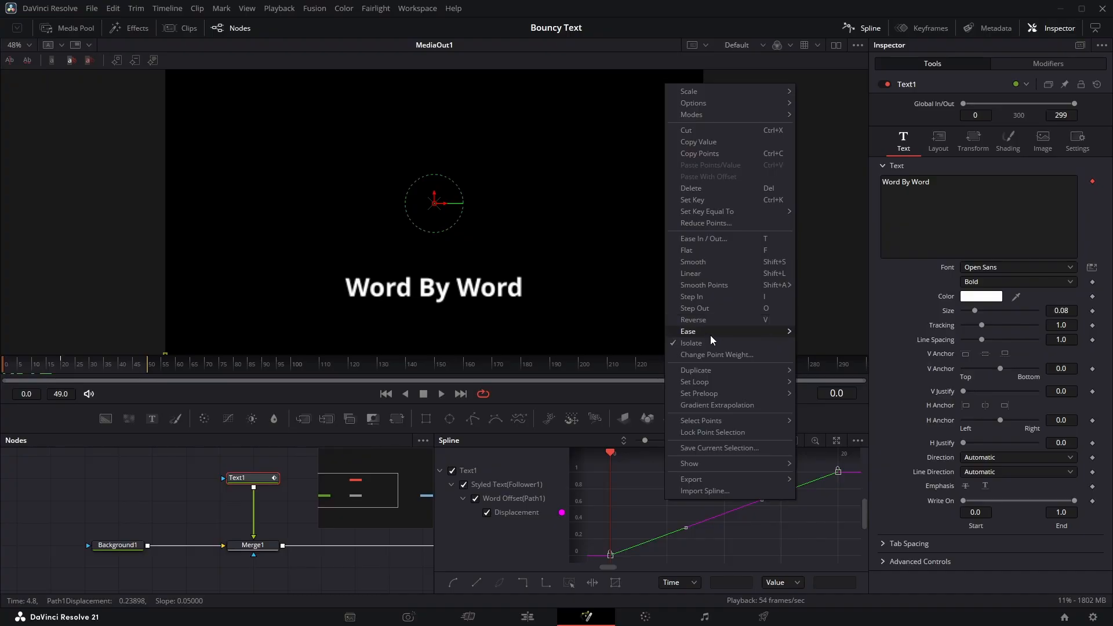
mouse_move(719, 333)
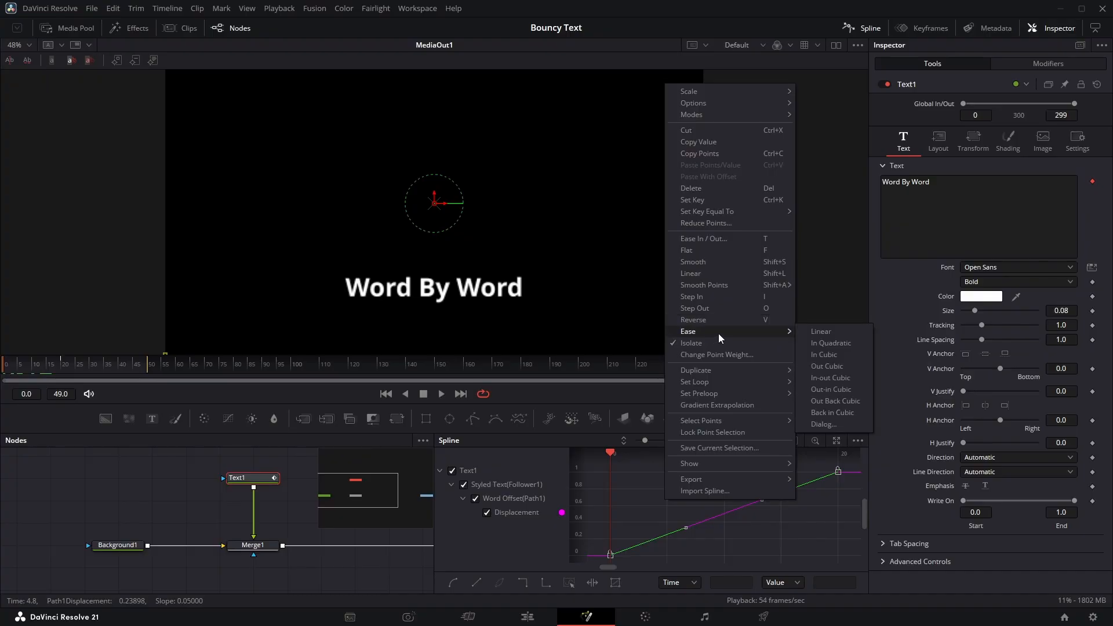
click(836, 368)
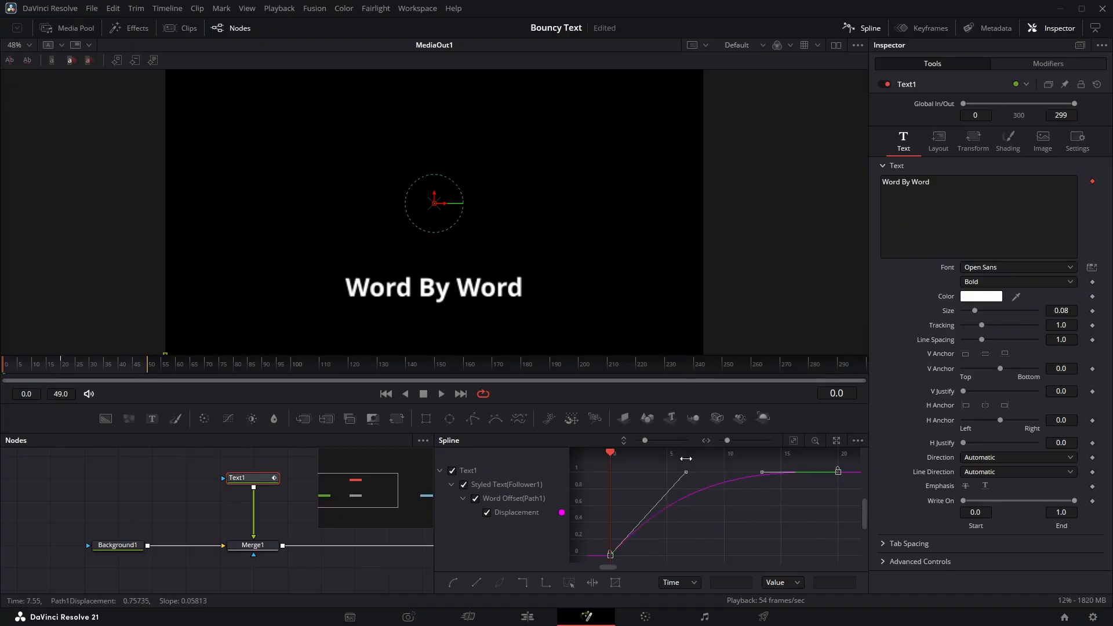
drag(135, 376, 3, 374)
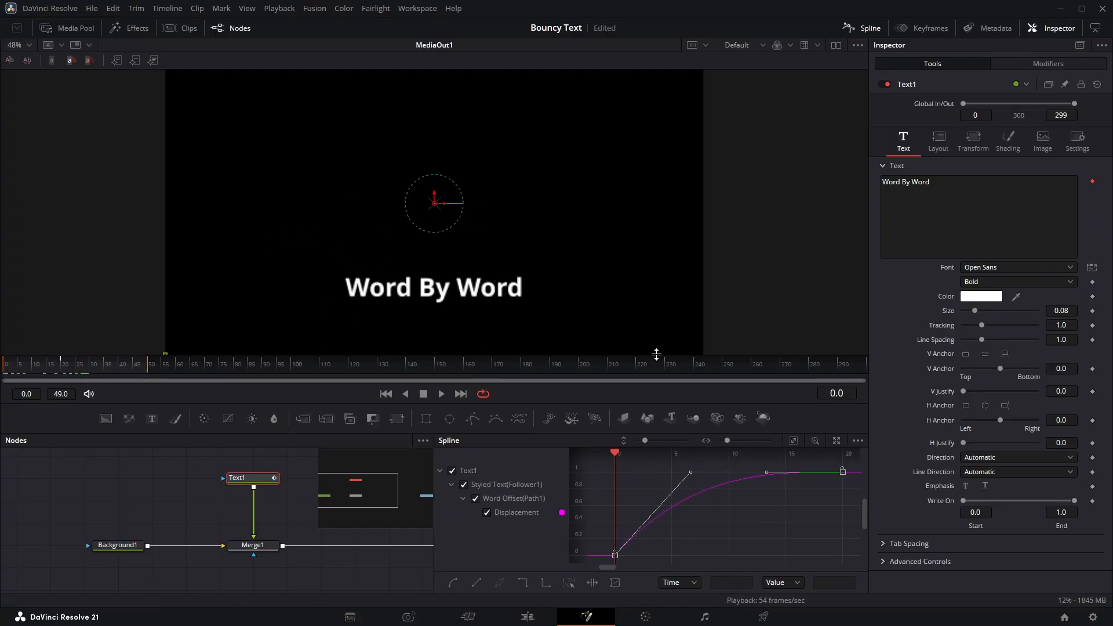
click(864, 28)
key(space)
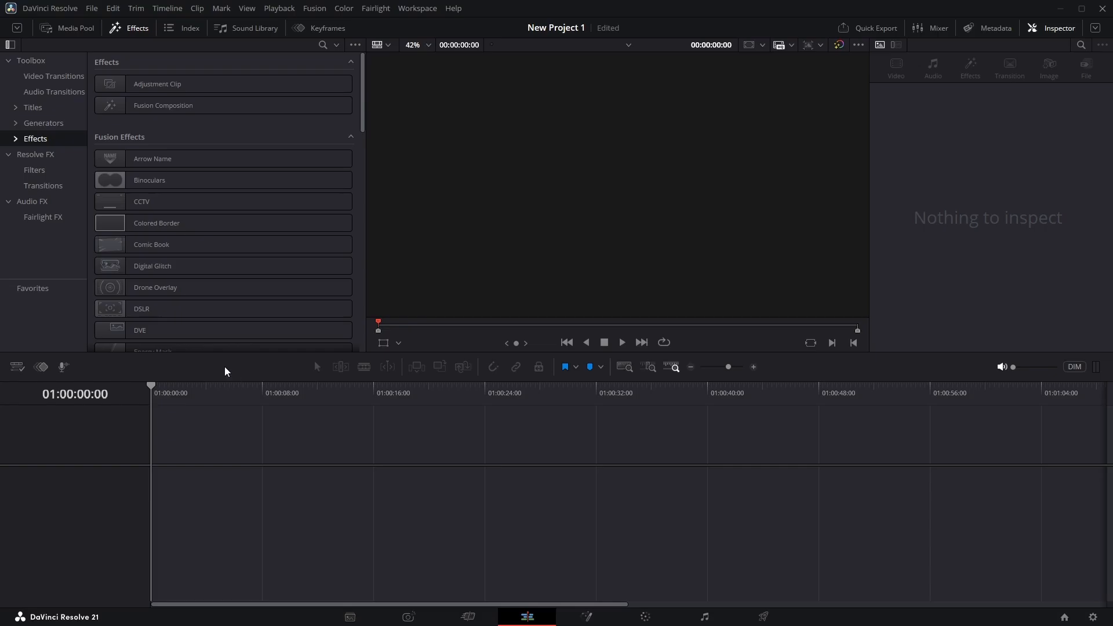
Add a Fusion Composition to video track 1 in the empty project and open it for node editing.
drag(172, 106, 264, 417)
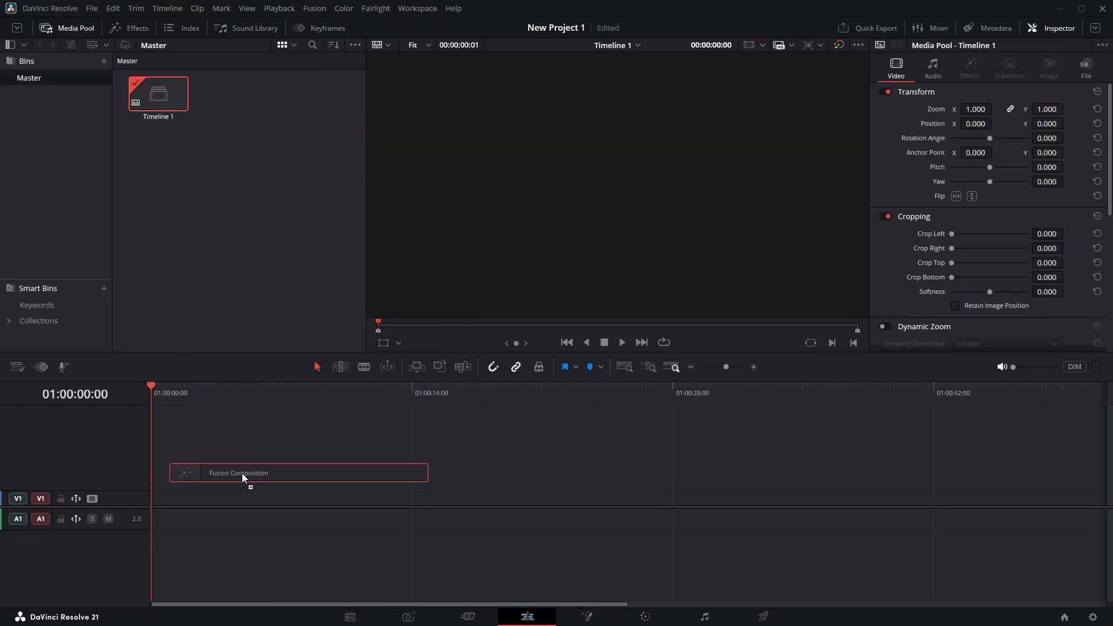
drag(242, 473, 239, 499)
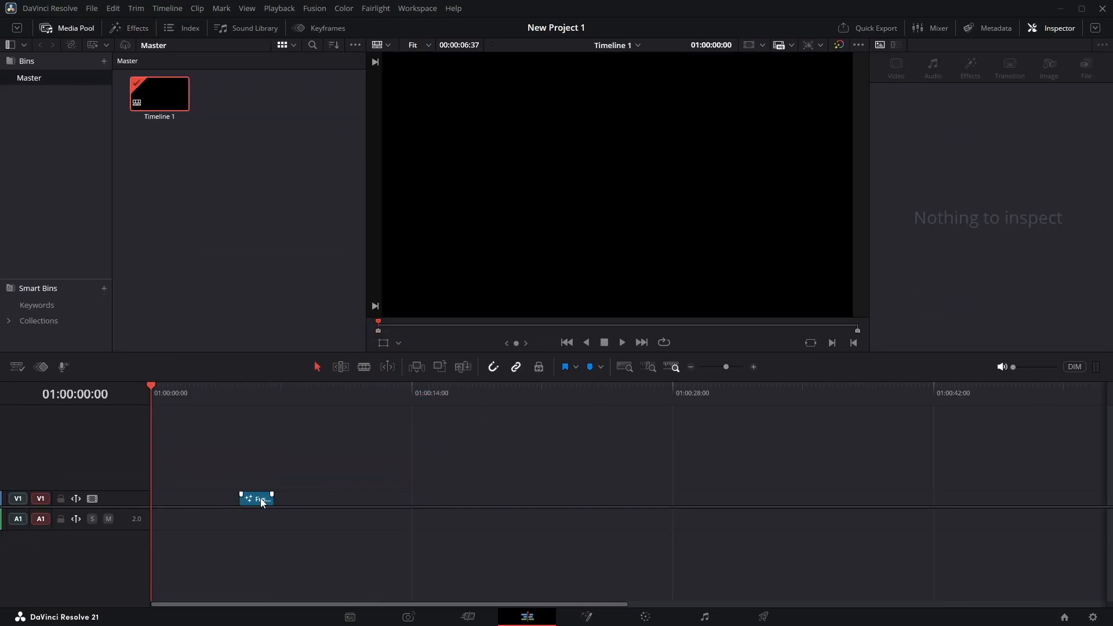
right_click(260, 499)
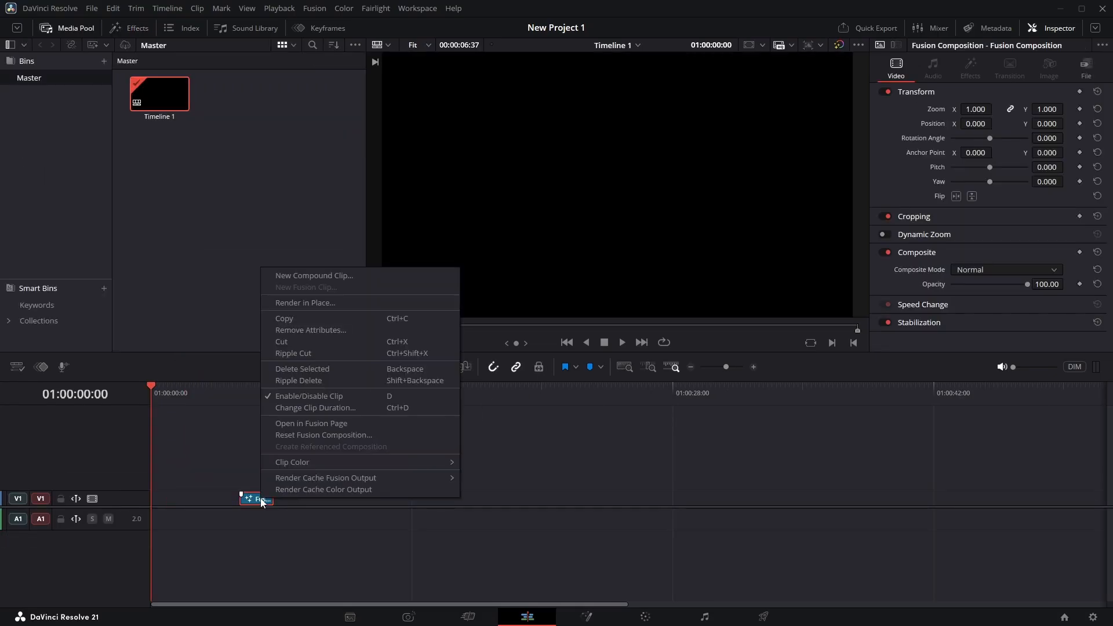
click(314, 424)
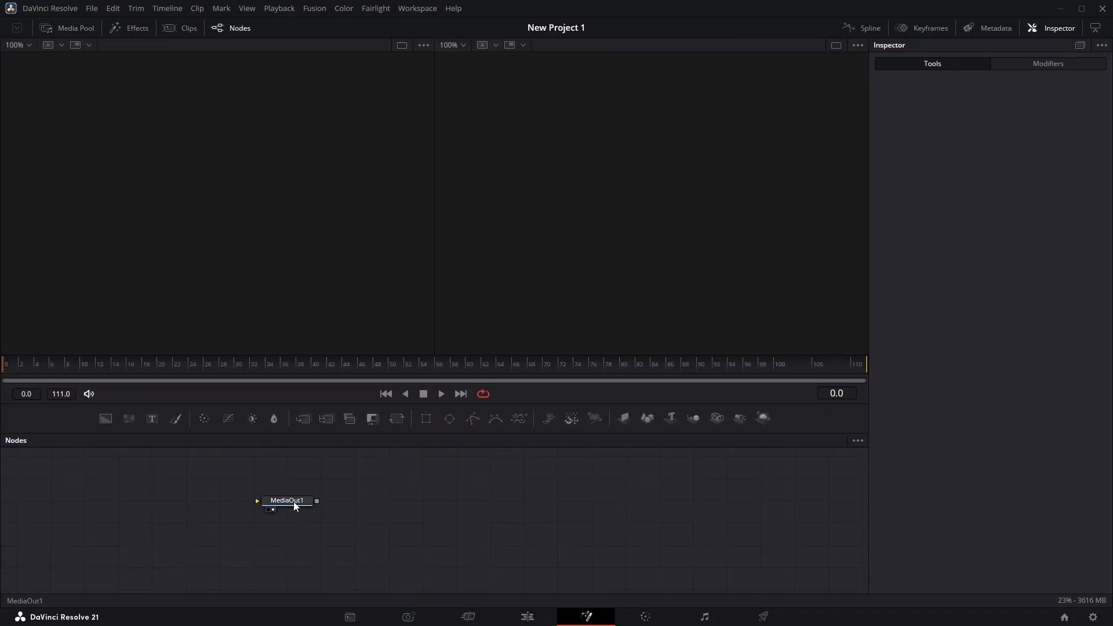
Connect a Background node to MediaOut1, merge a Text+ node over it, and show only one viewer.
drag(293, 502, 539, 556)
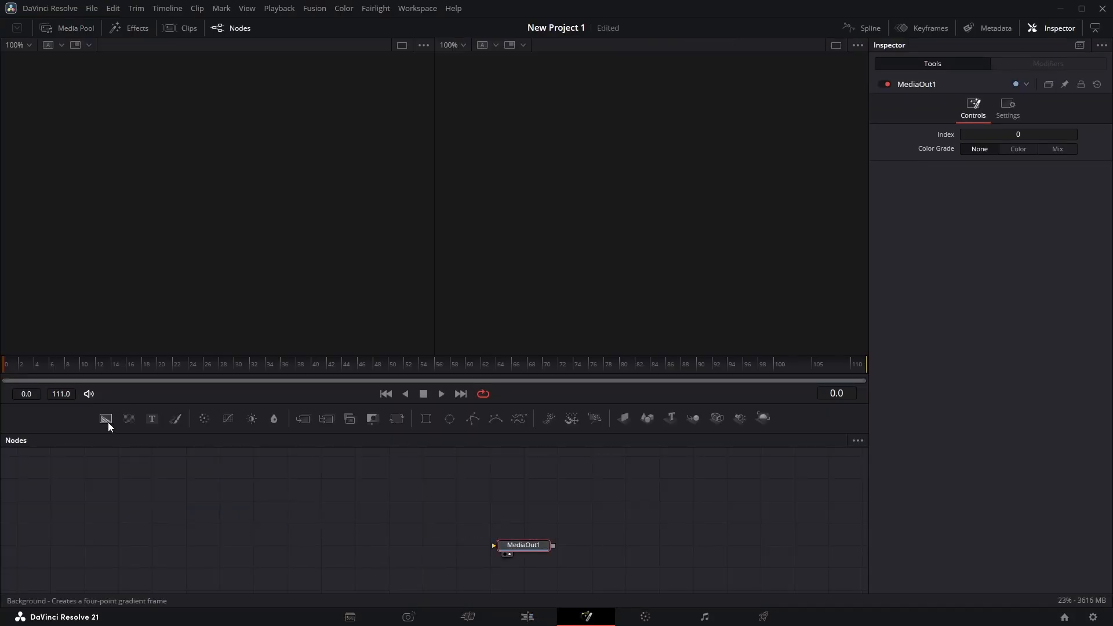
drag(107, 420, 510, 546)
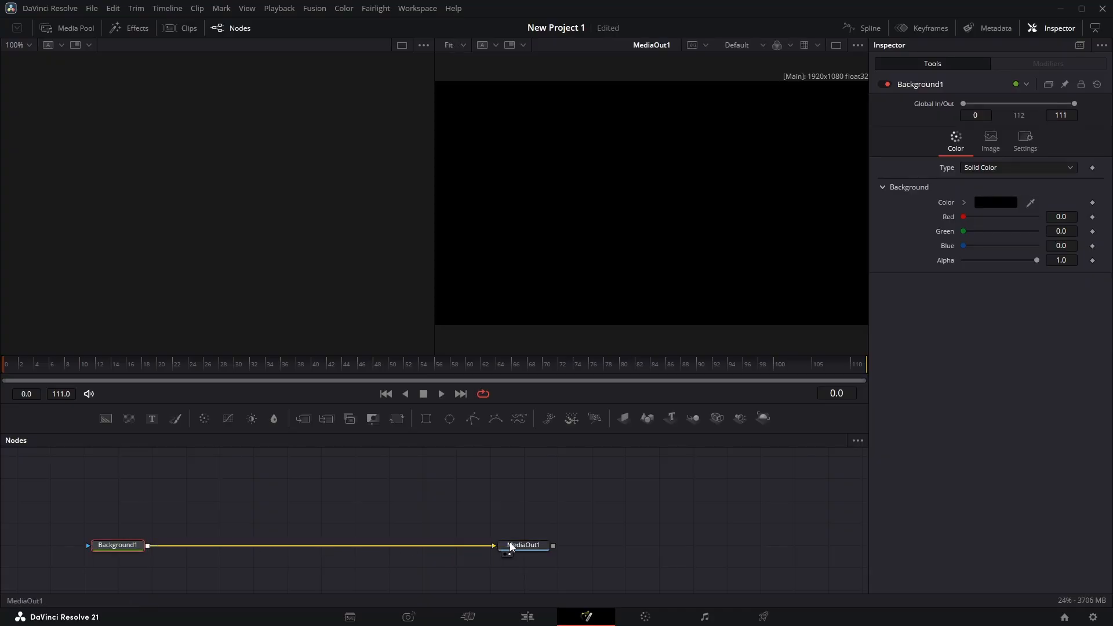
drag(151, 420, 175, 434)
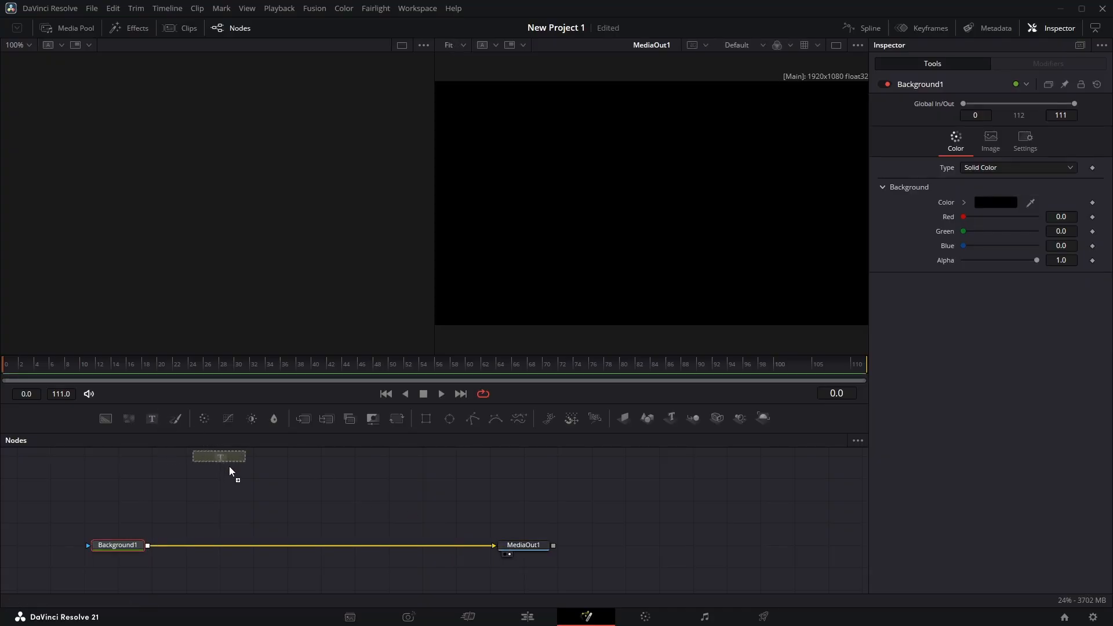
drag(229, 468, 150, 544)
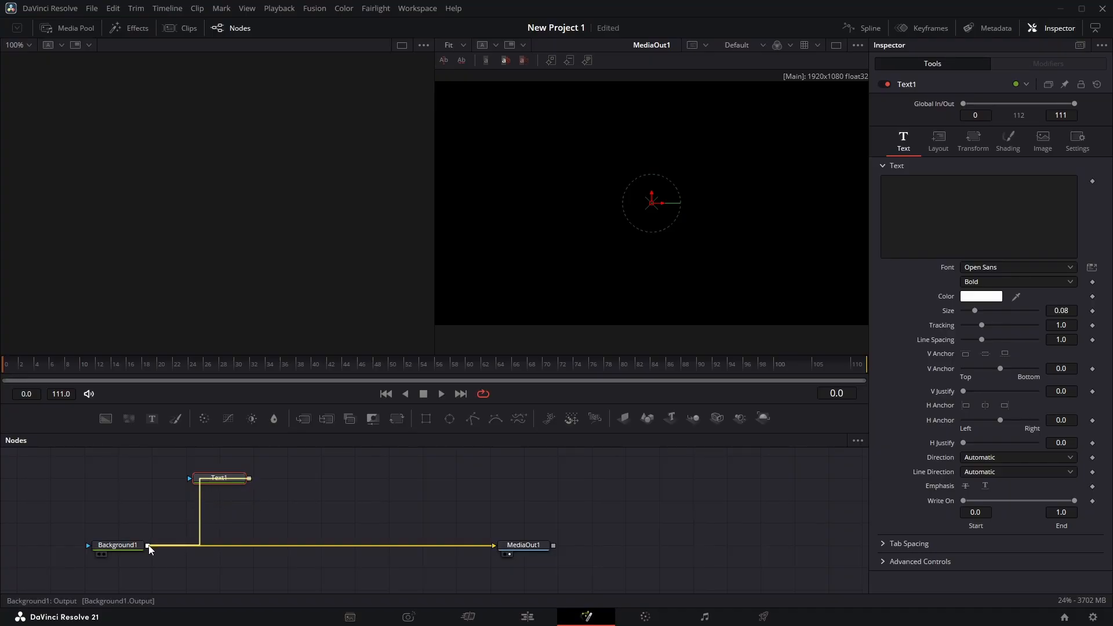
click(837, 46)
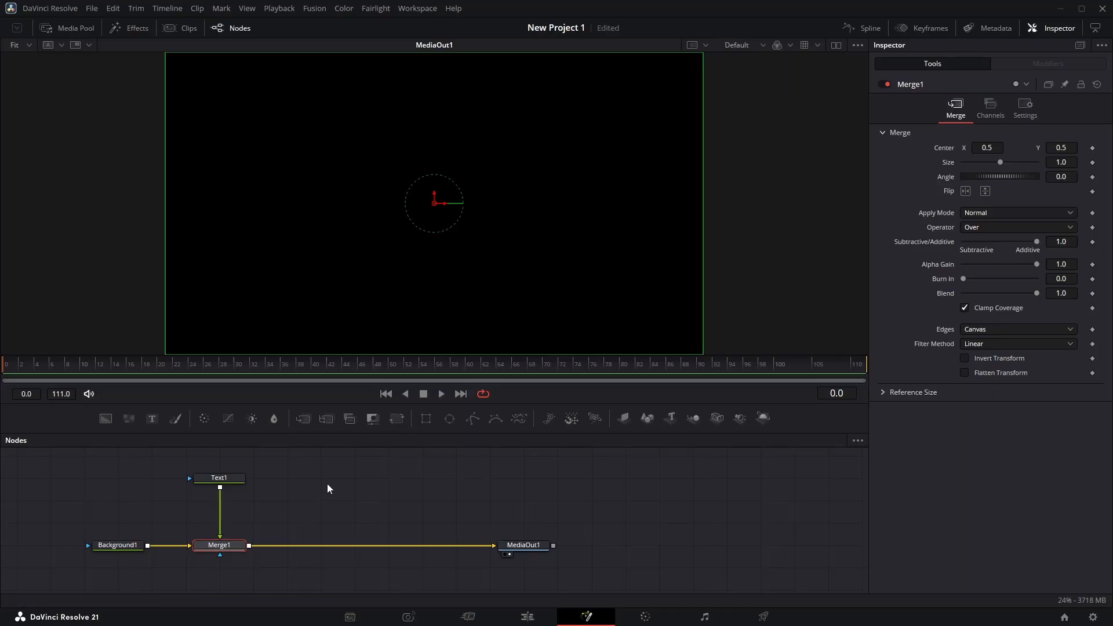
Enter "Flicker Text" in the Text1 node and enlarge its Size to about 0.15.
click(219, 478)
click(918, 192)
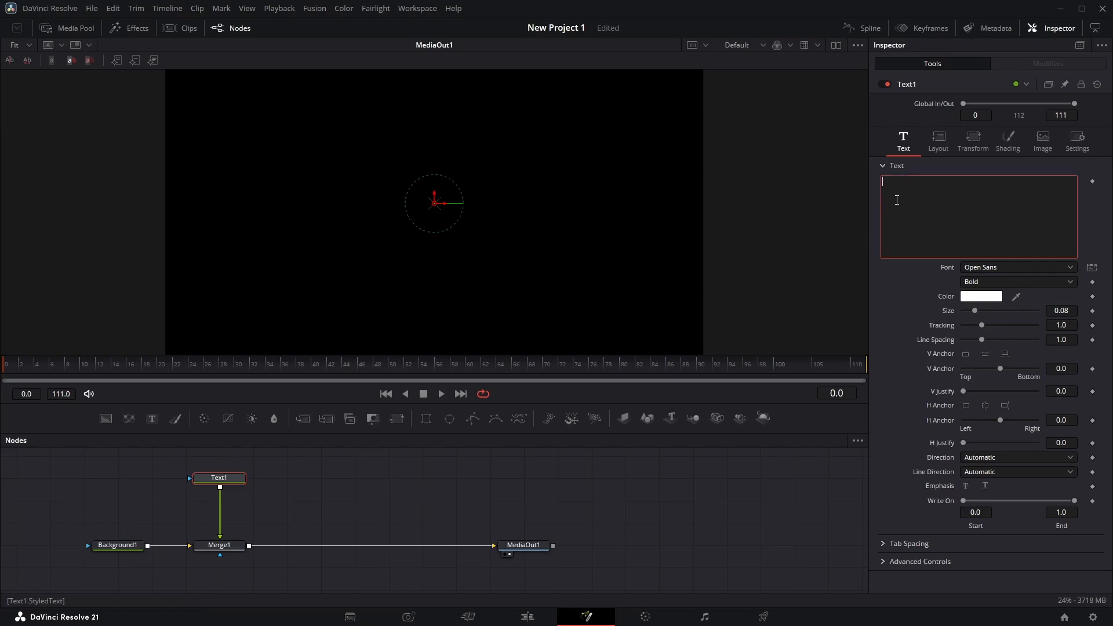
text(Flicker Text)
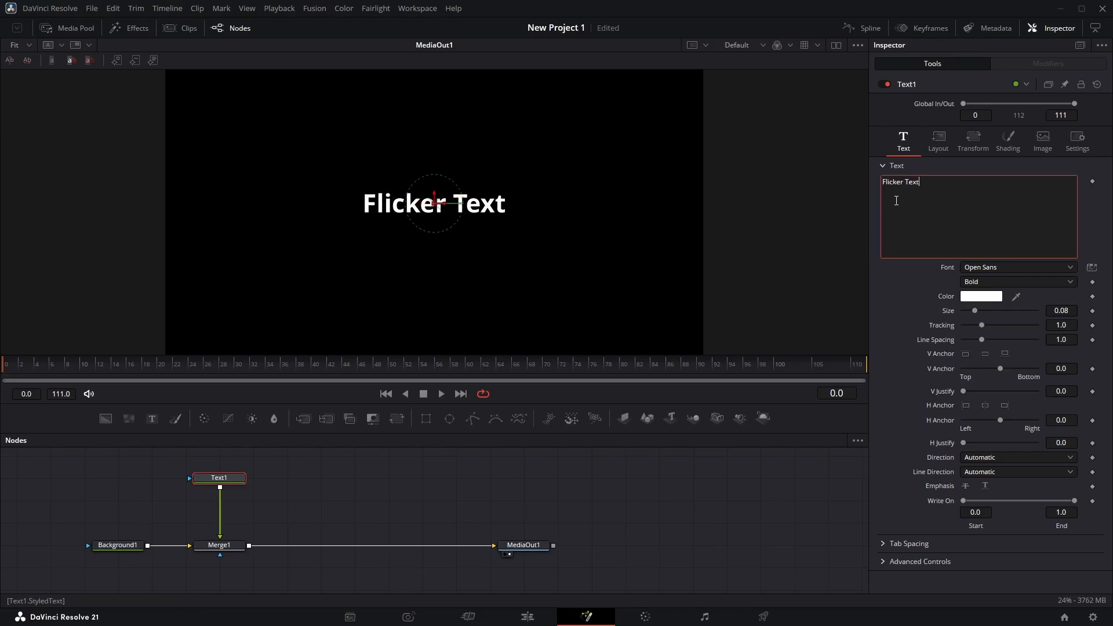
drag(974, 310, 985, 312)
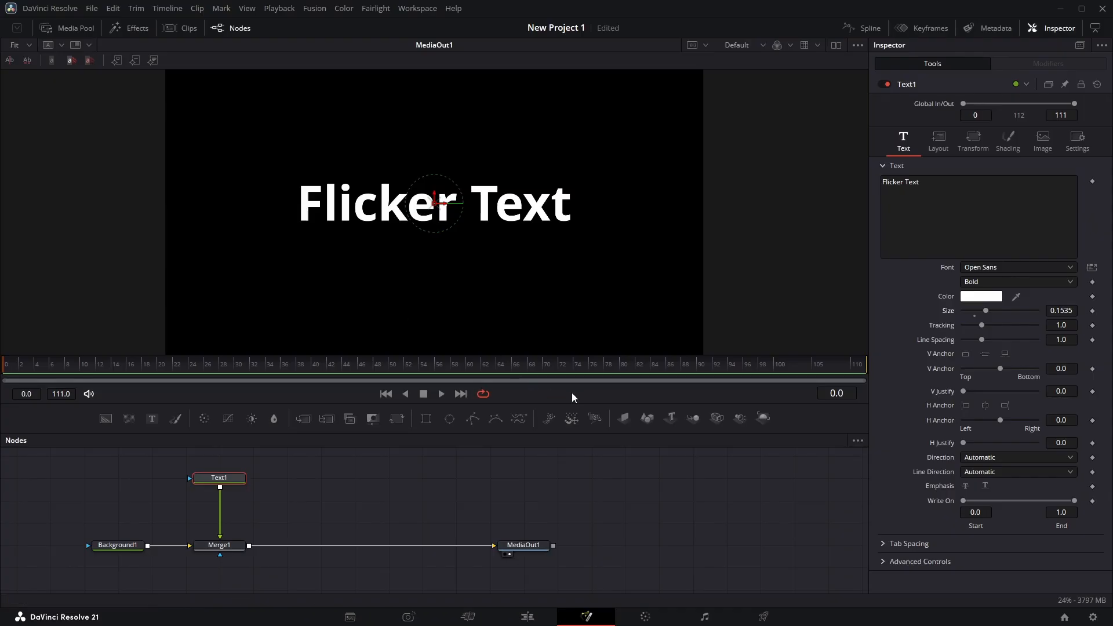
Add a Follower modifier to Text1's styled text and show the modifier's Shading settings.
right_click(952, 198)
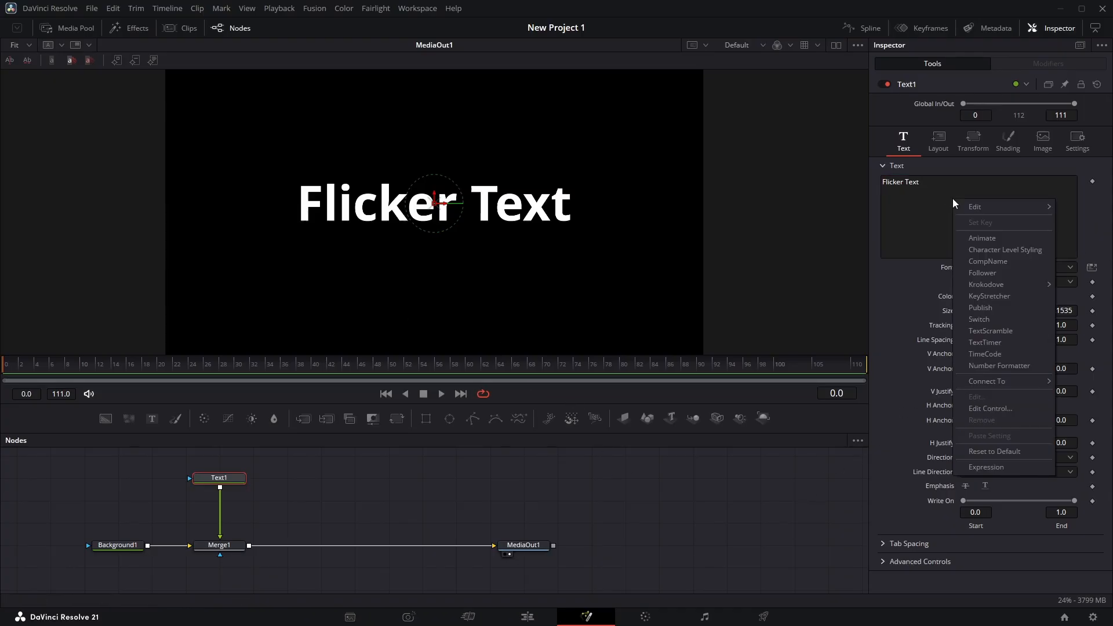
click(994, 273)
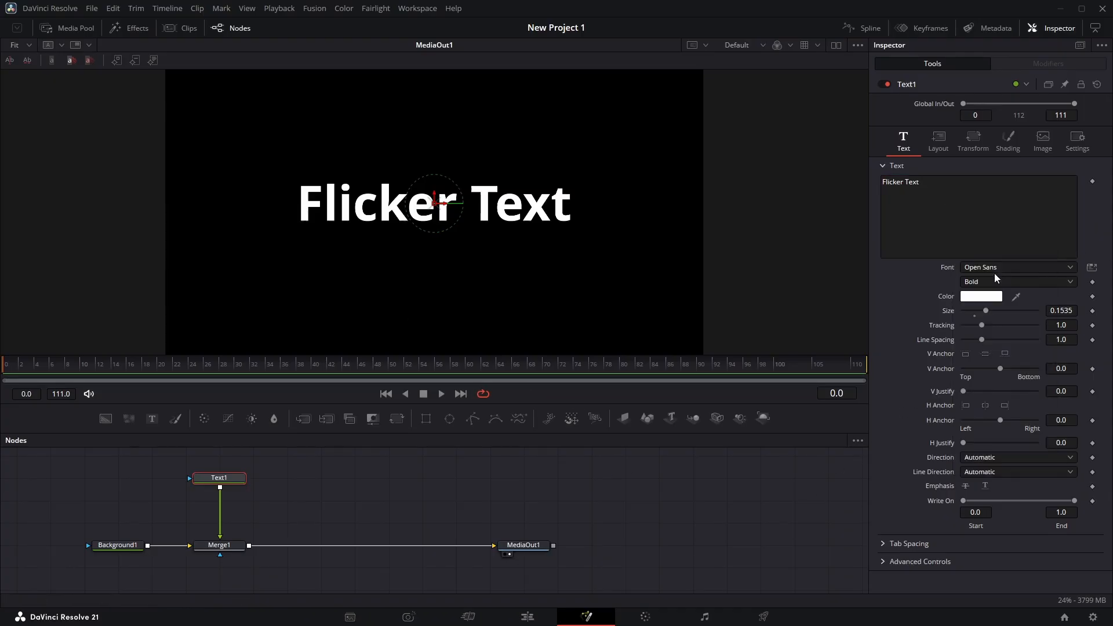
click(1042, 63)
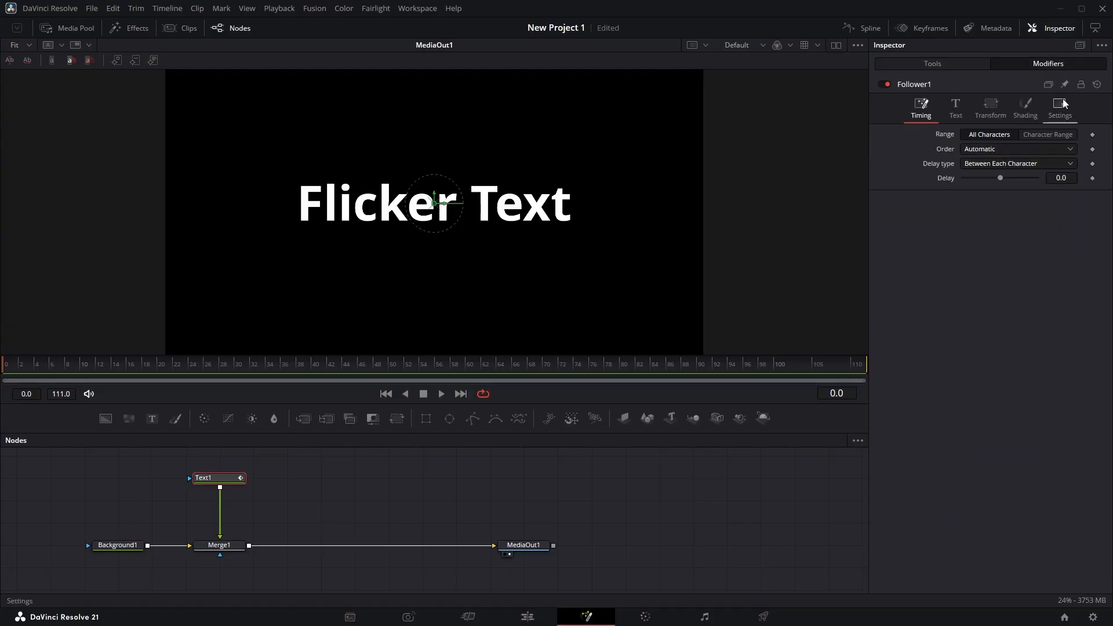
click(1025, 109)
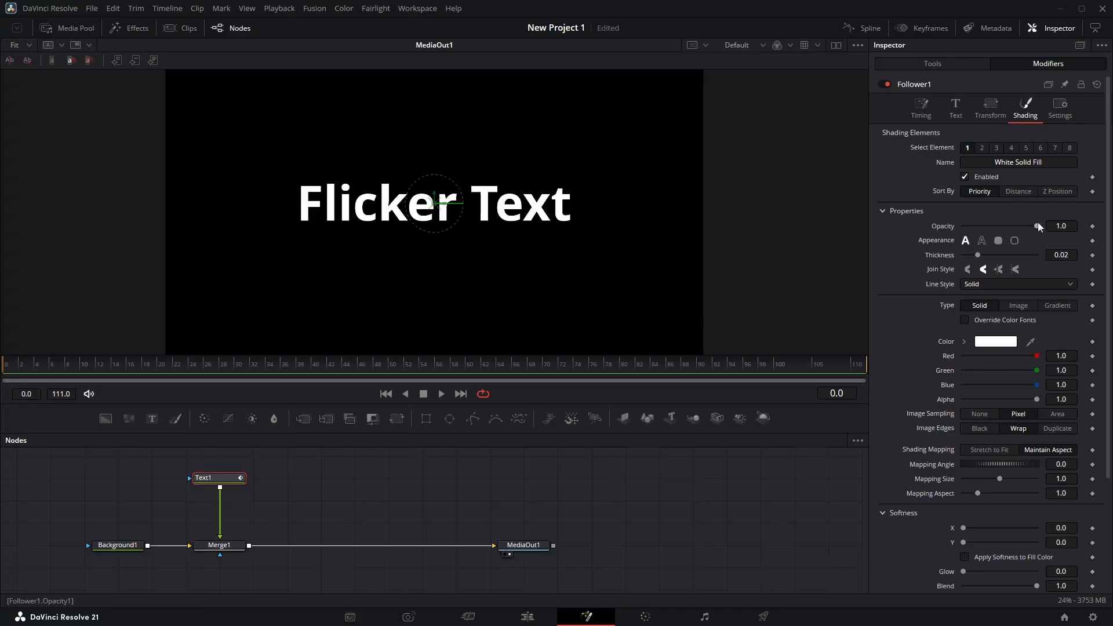
Keyframe the Follower's Opacity at 0 on frame 0 and 1.0 on frame 5.
click(1093, 226)
drag(1035, 226, 863, 238)
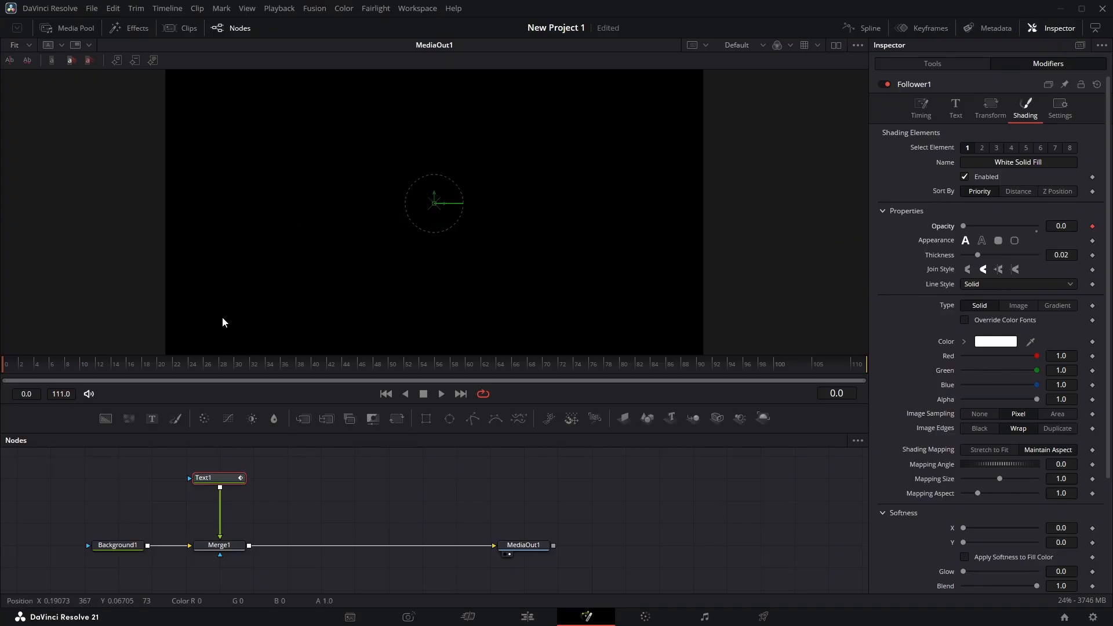
key(Right)
key(Right)
key(Right)
drag(965, 225, 1038, 226)
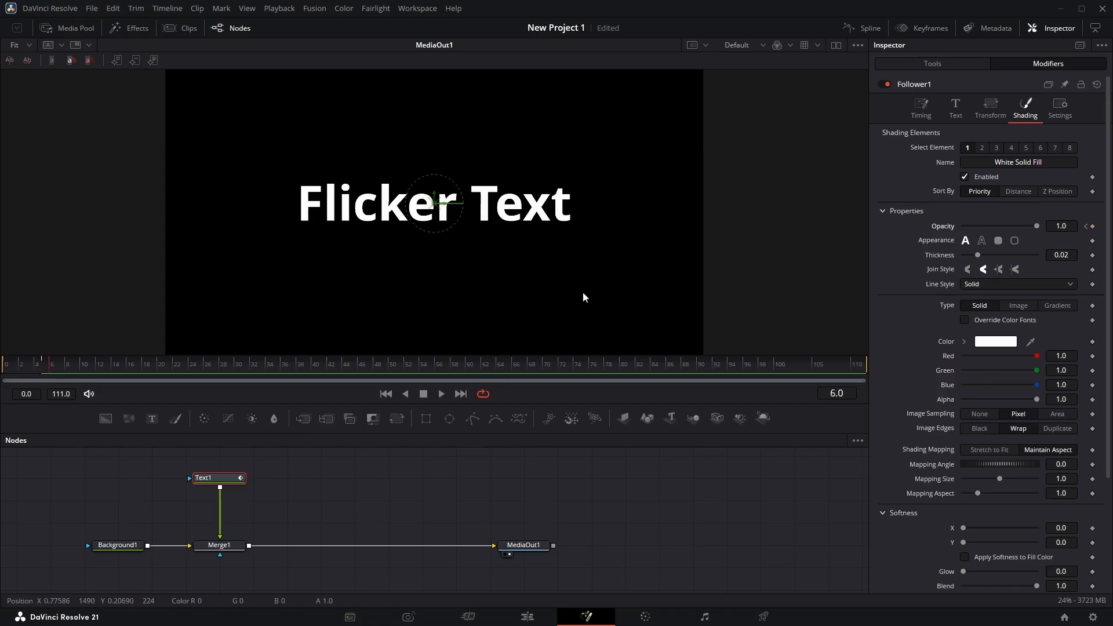
Keyframe the Follower's Opacity at 0 on frame 10 and 1.0 on frame 15.
key(Right)
key(Right)
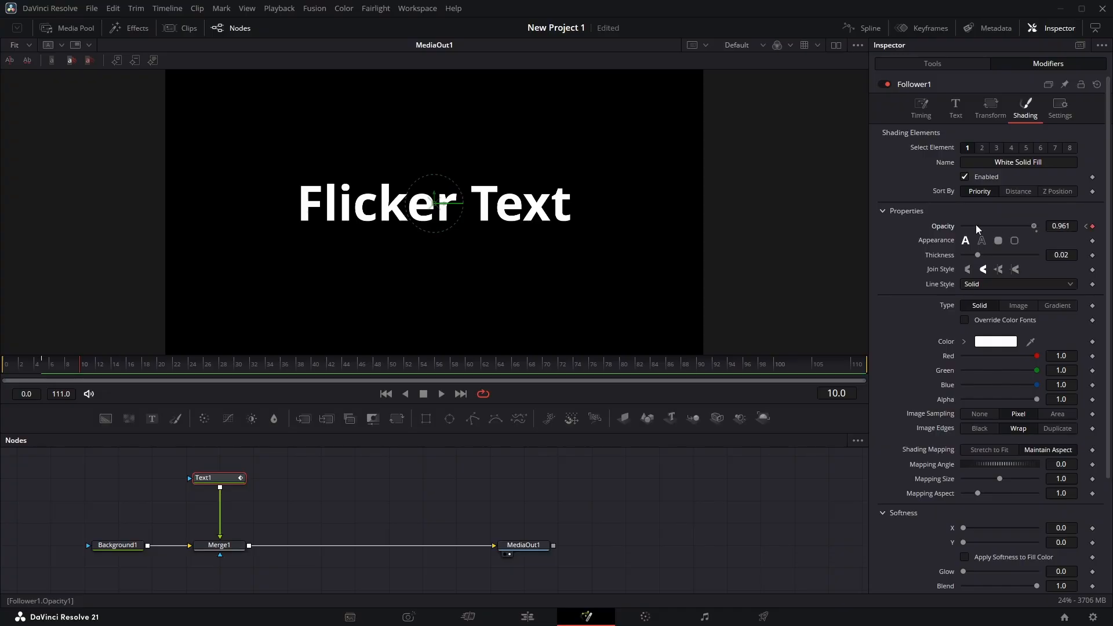
drag(976, 224, 960, 227)
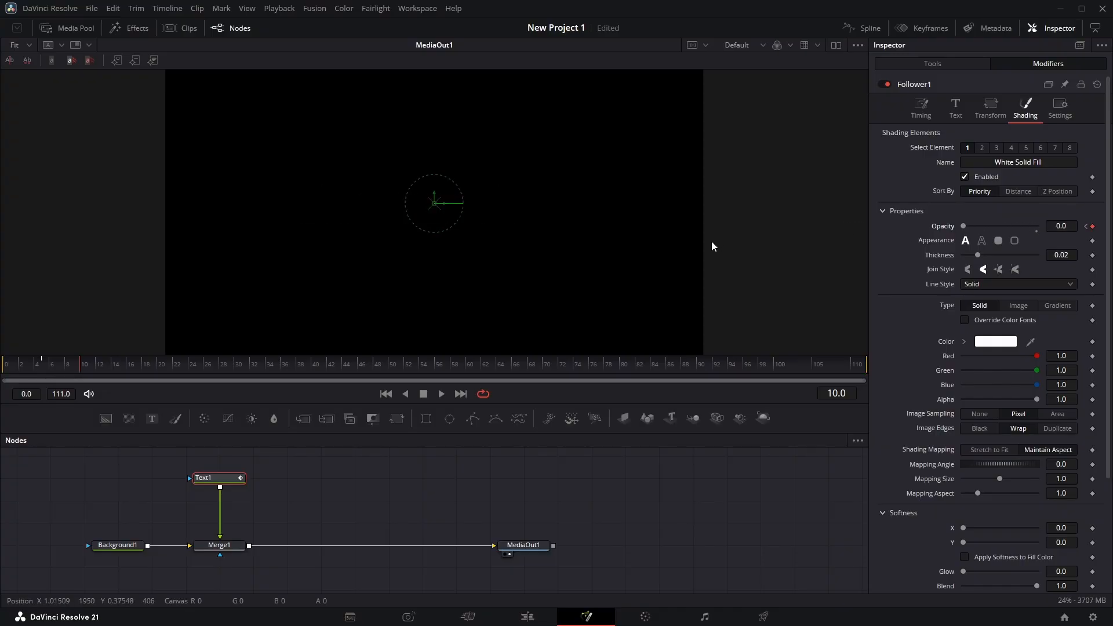
key(Right)
key(Right)
key(Right)
drag(964, 226, 1038, 226)
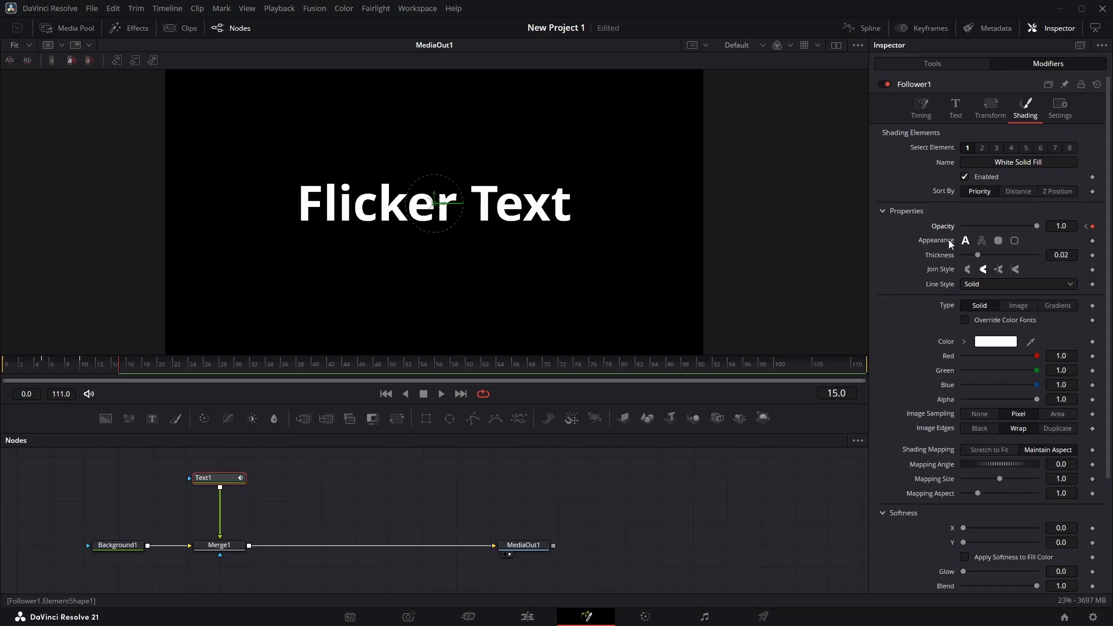
Keyframe the Follower's Opacity at 0 on frame 20 and 1.0 on frame 25, and preview the flicker.
key(Right)
key(Right)
key(Right)
key(Right)
key(Right)
drag(1035, 226, 865, 227)
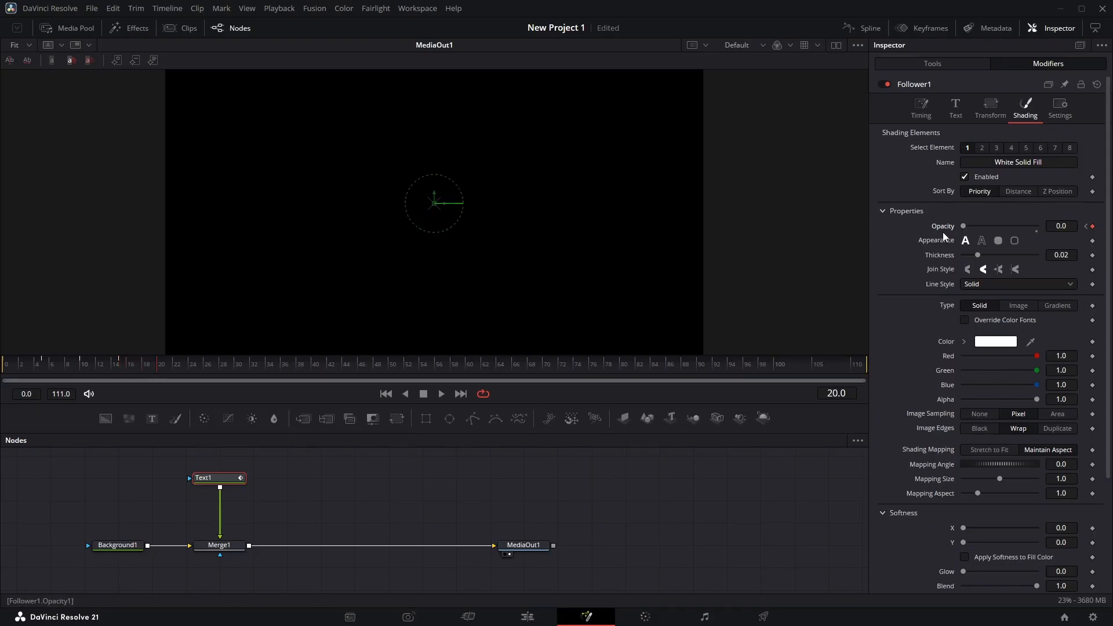
key(Right)
drag(965, 225, 1038, 227)
key(space)
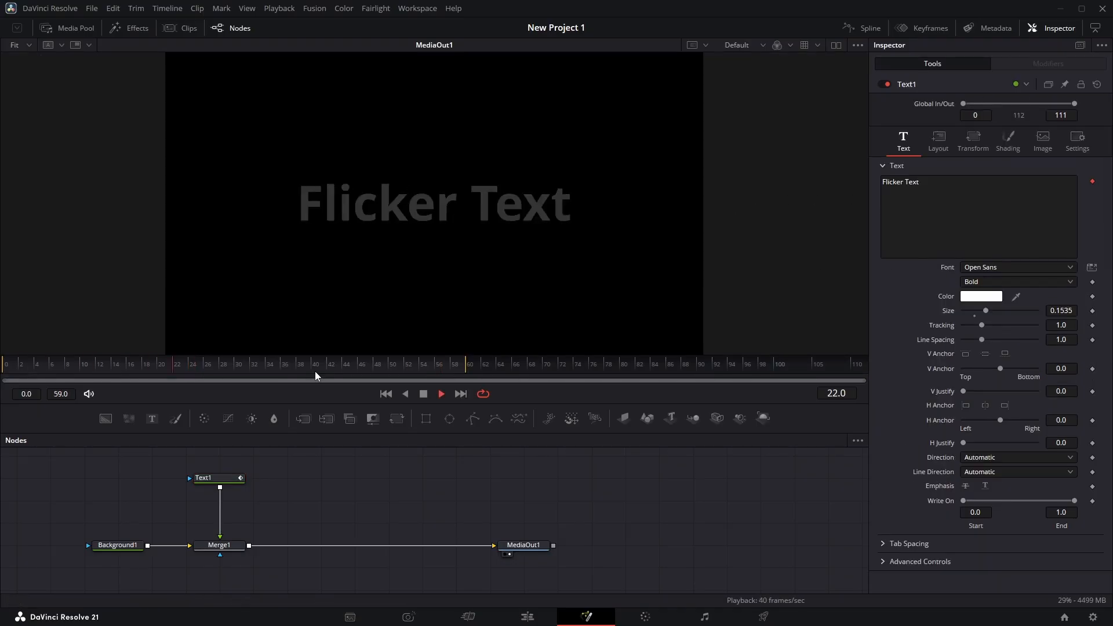
click(190, 358)
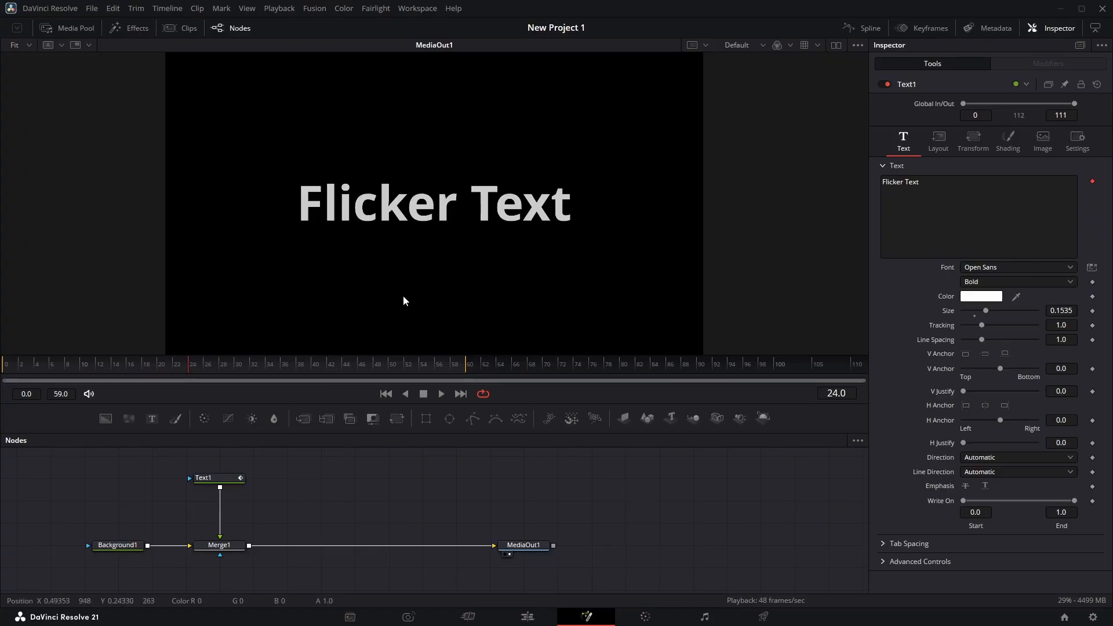
In Follower1's timing, set the Delay between each character to 2 and the Order to Random But One by One.
click(219, 479)
click(1070, 67)
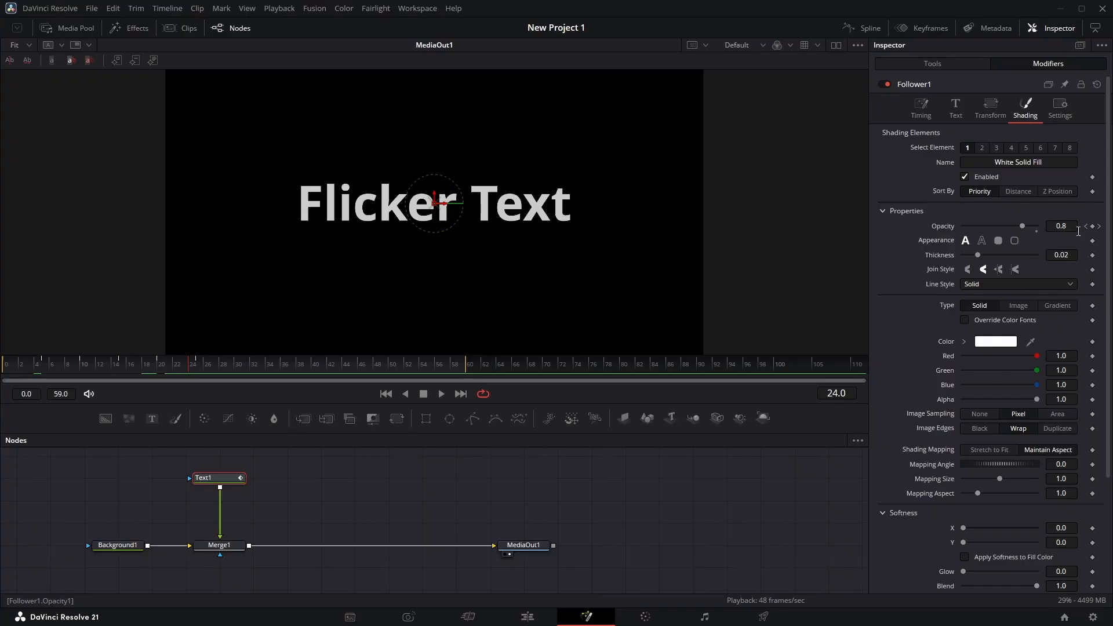
click(932, 110)
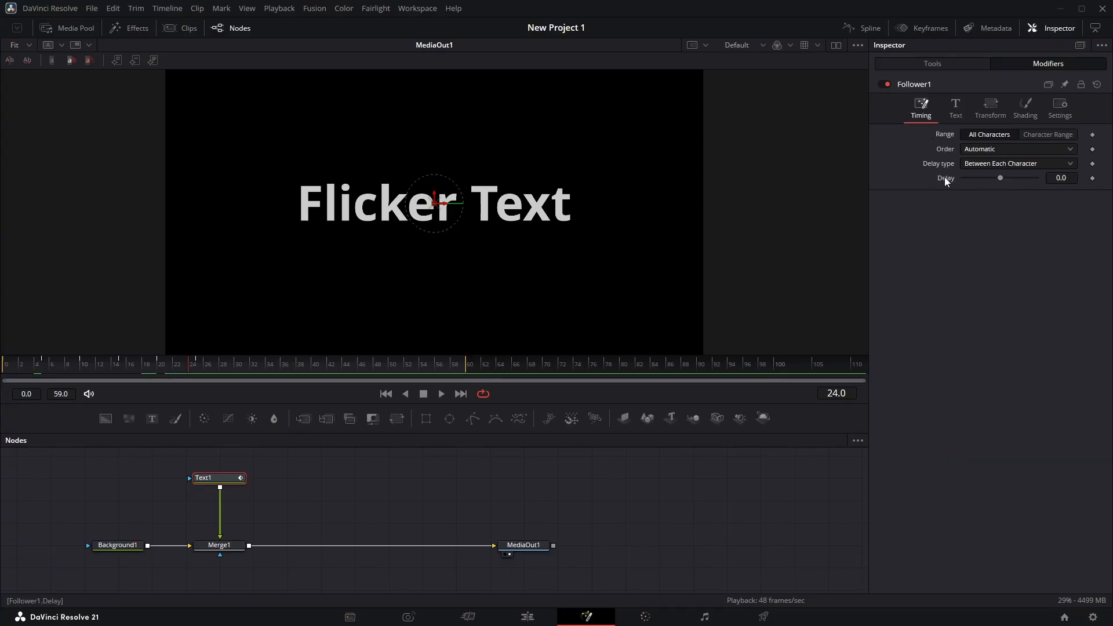
click(1061, 178)
text(2)
key(Return)
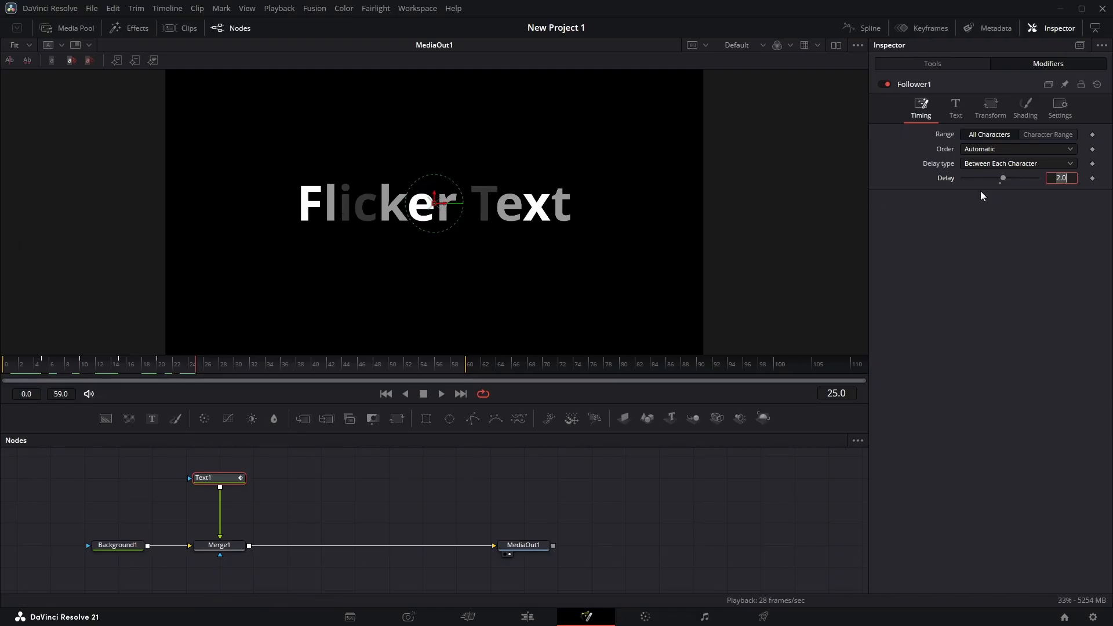
click(1004, 149)
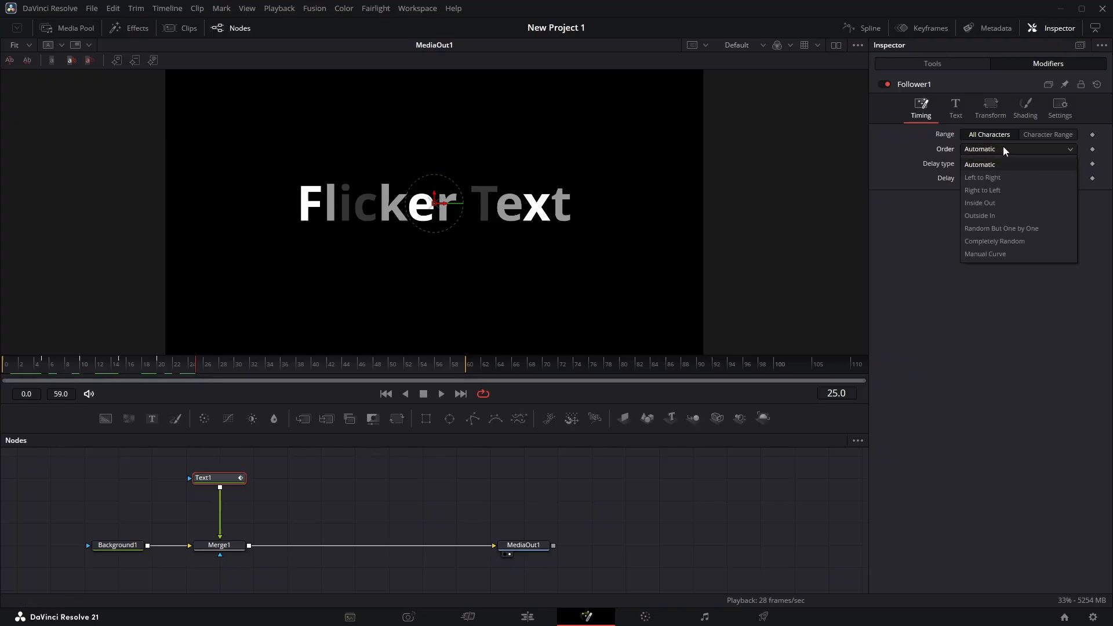
click(997, 226)
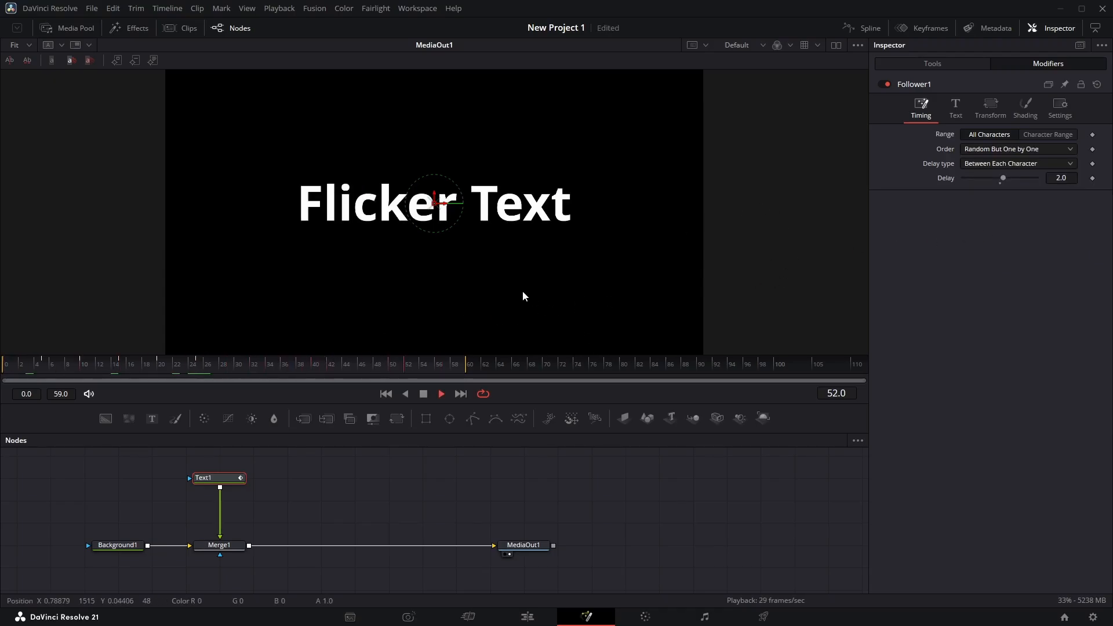
Stop the playback and add an unconnected Edge Detect node to the composition.
click(493, 462)
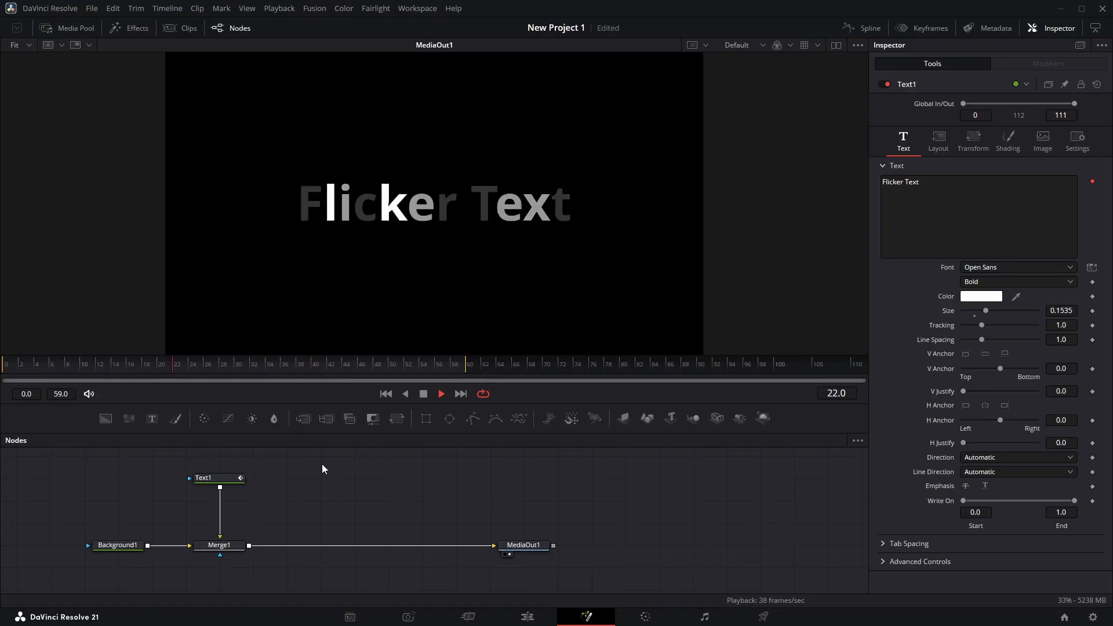
key(space)
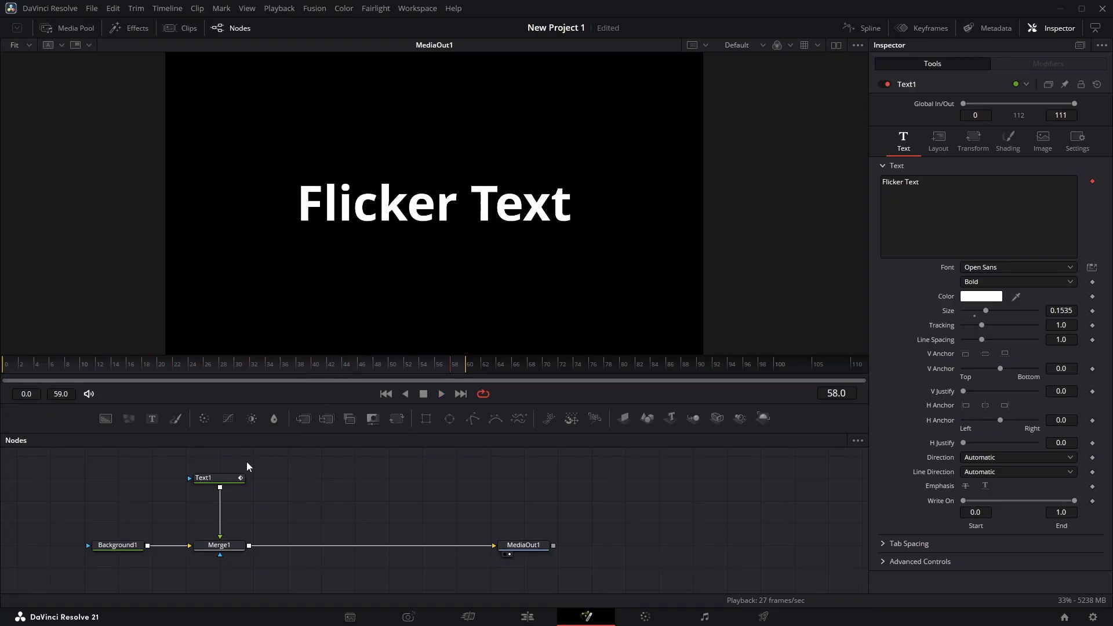
key(shift+space)
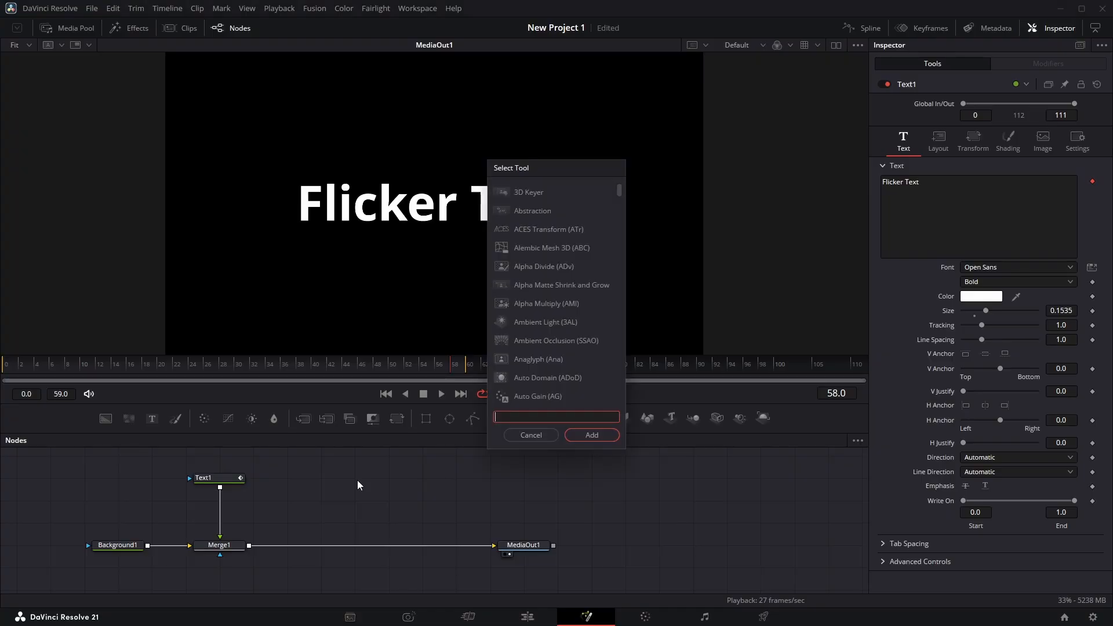
text(edge)
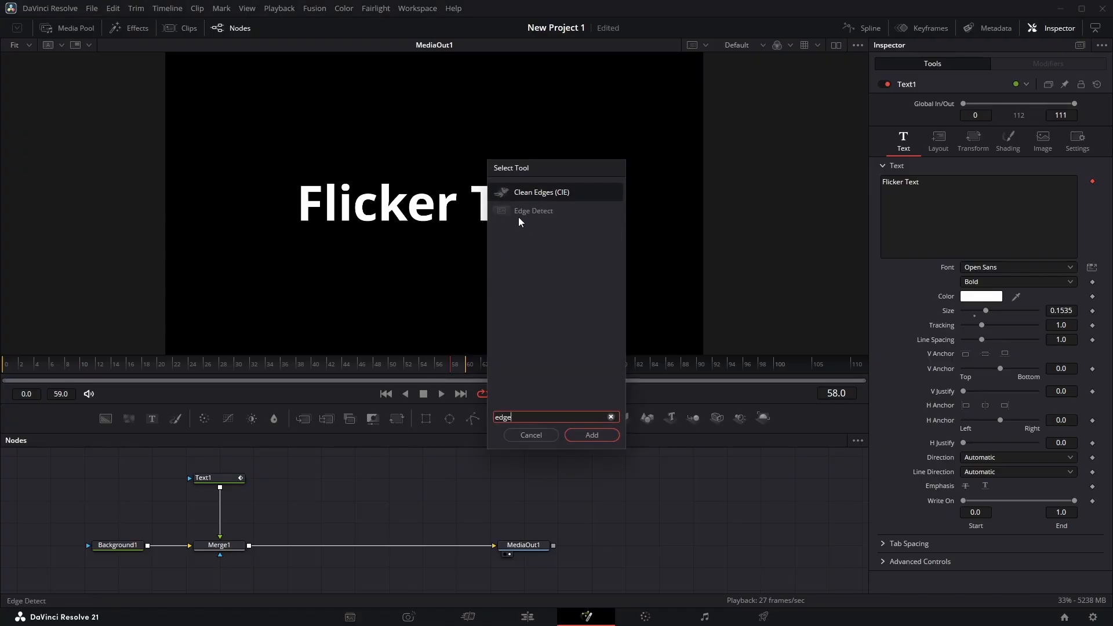
click(525, 213)
click(609, 436)
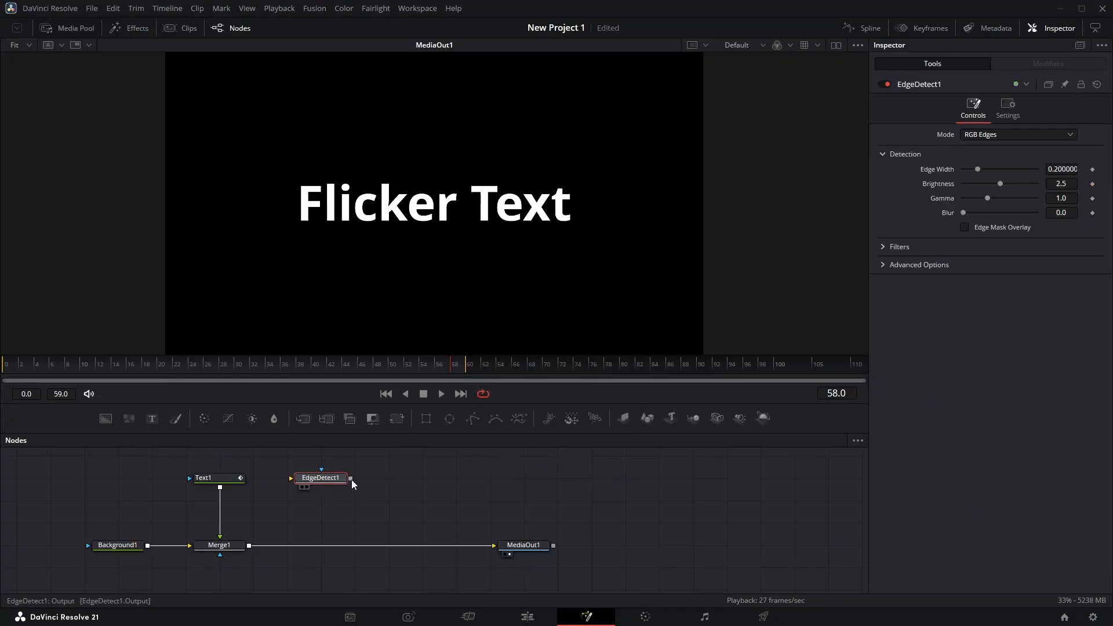
Merge EdgeDetect1 over the Merge1 output through a new Merge node, and feed Text1's output into EdgeDetect1.
drag(350, 478, 250, 551)
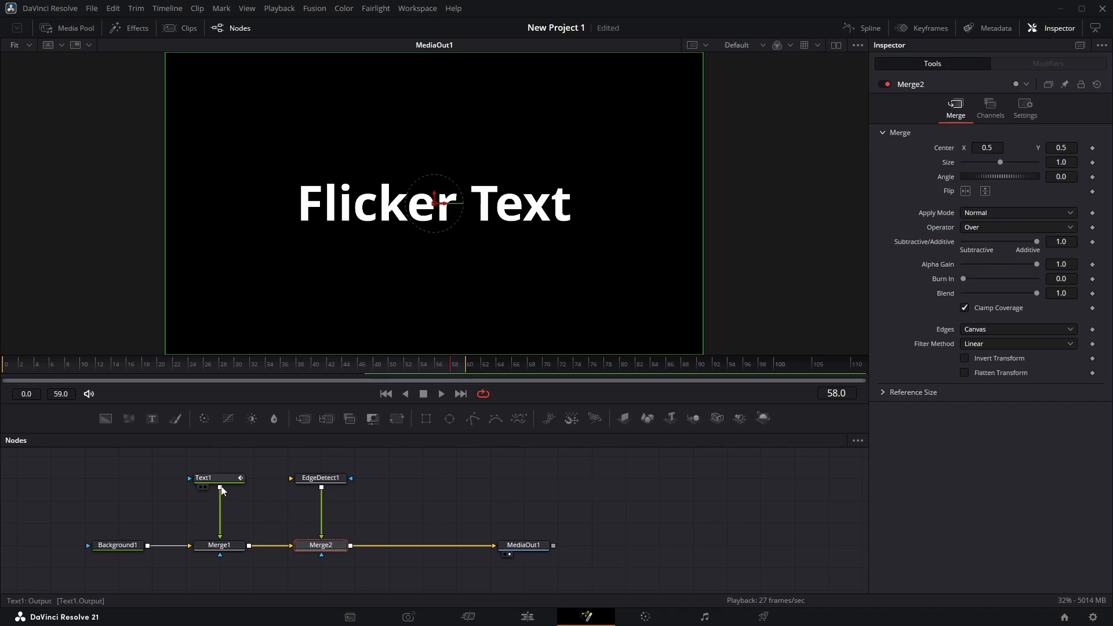
drag(220, 488, 308, 482)
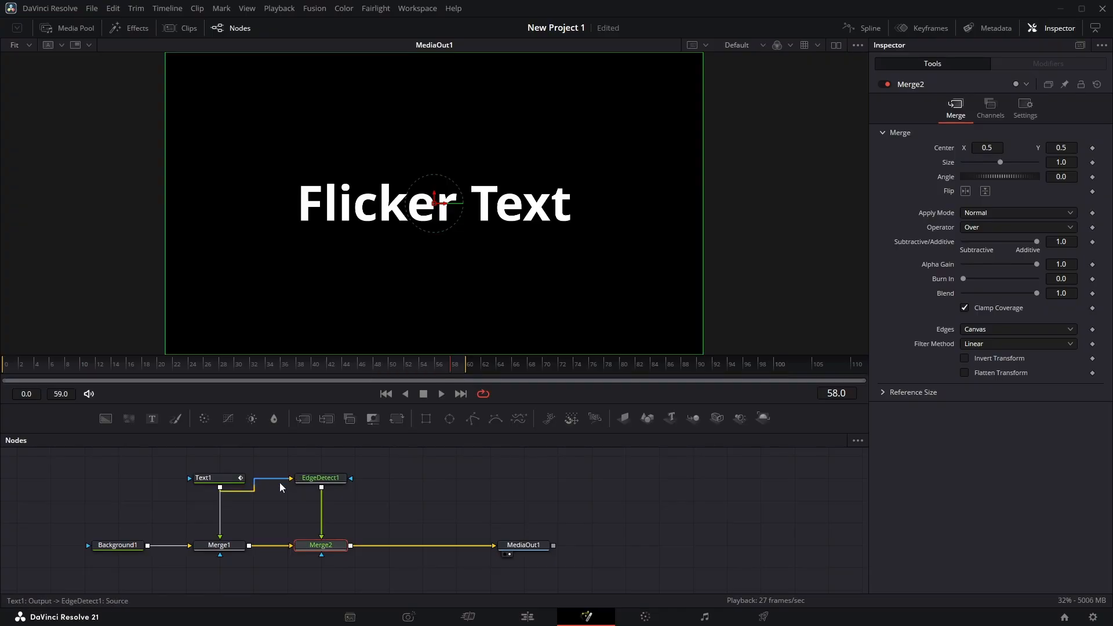
click(280, 483)
Set EdgeDetect1's Edge Width to 0.0 and play the outlined flicker animation.
click(319, 479)
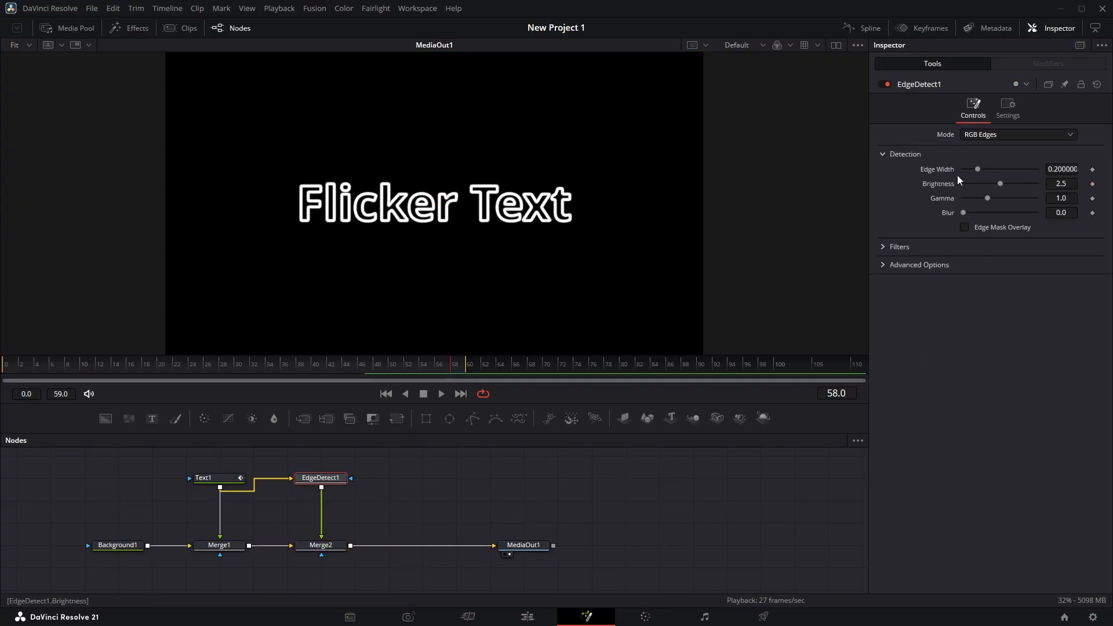
drag(979, 168, 894, 175)
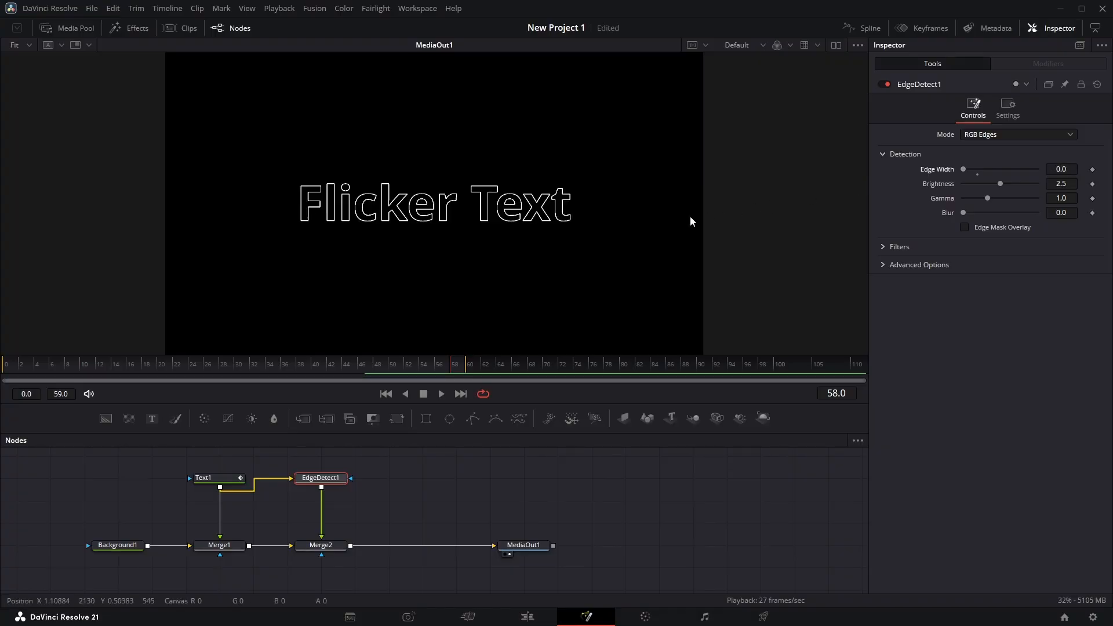
key(space)
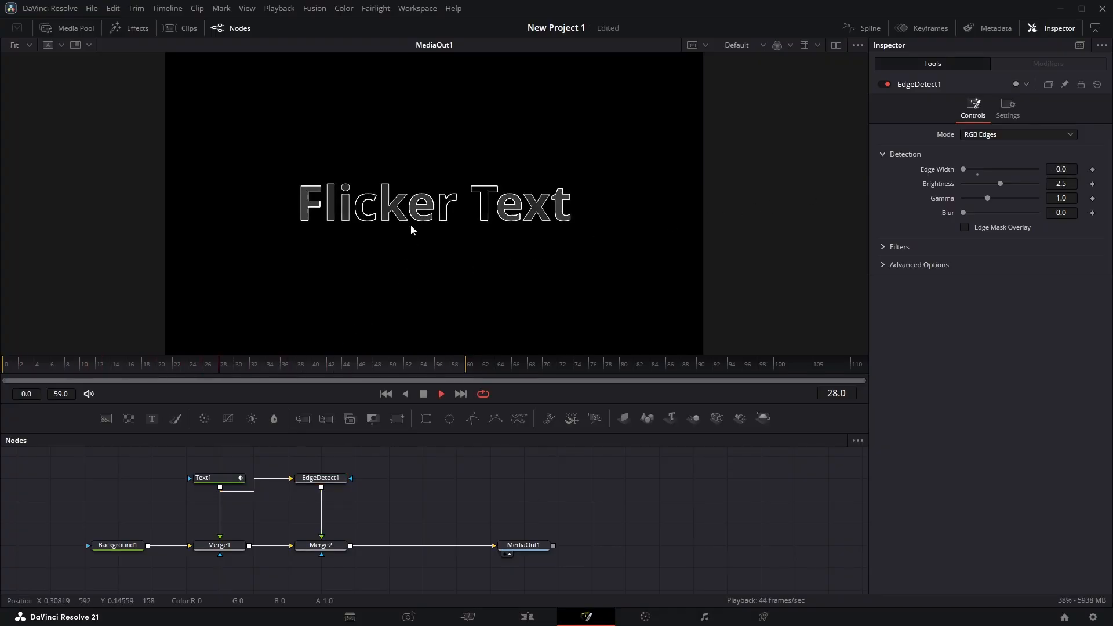